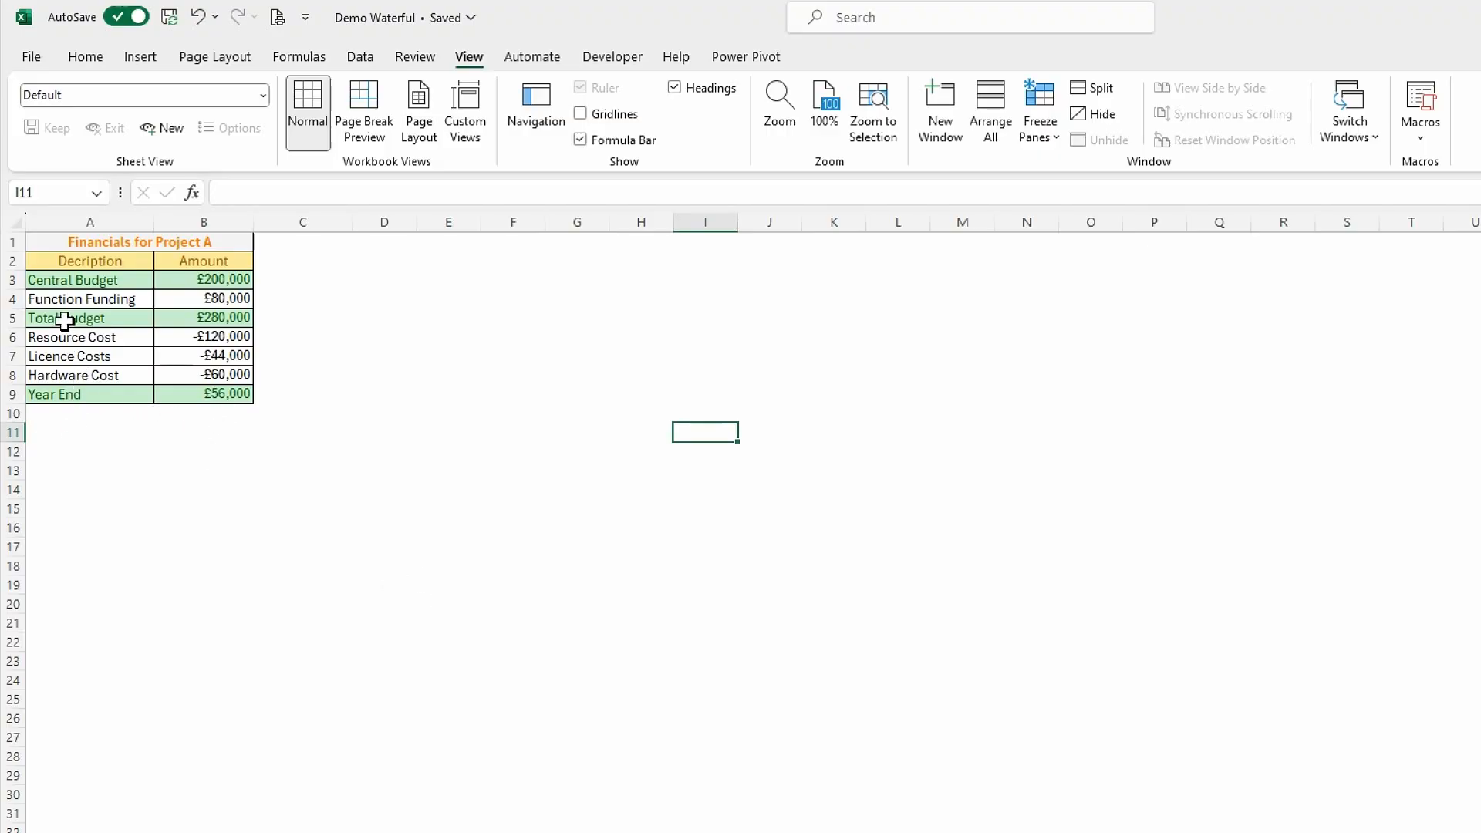
Insert a waterfall chart from the description and amount data in A2:B9
{"action": "left_click_drag", "start_coordinate": [58, 262], "coordinate": [192, 394]}
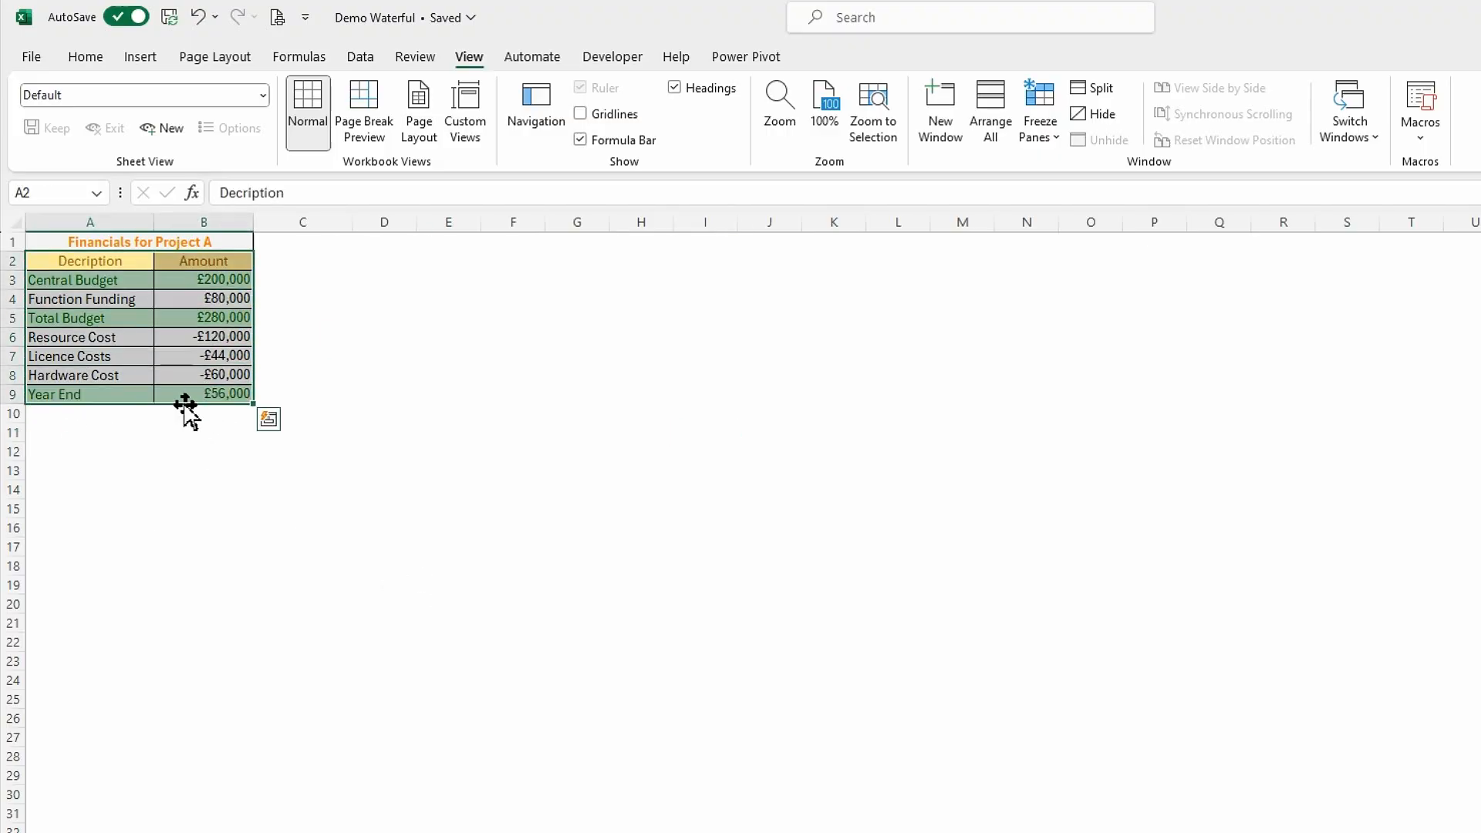
{"action": "left_click", "coordinate": [140, 57]}
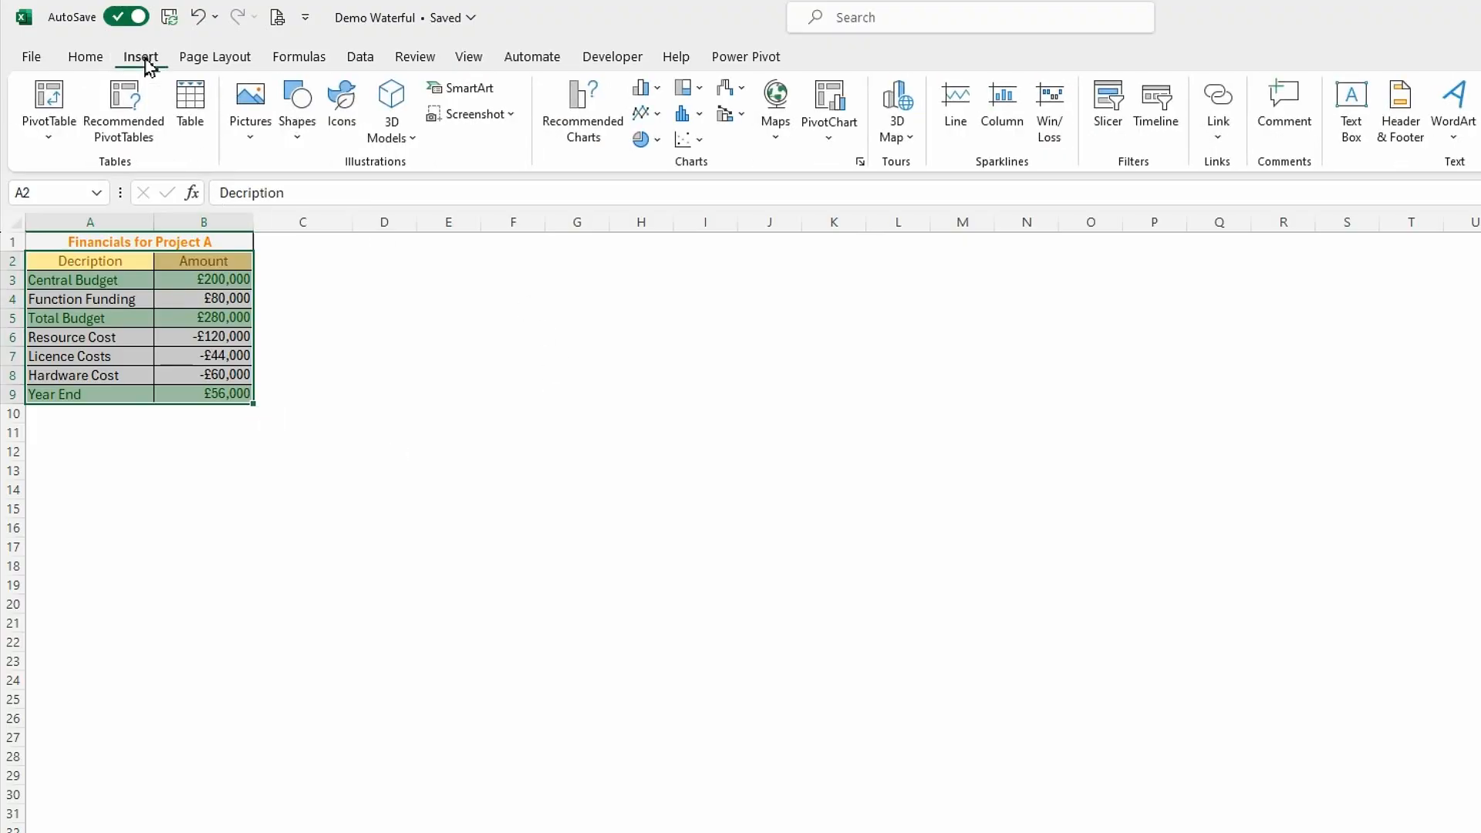
{"action": "left_click", "coordinate": [742, 90]}
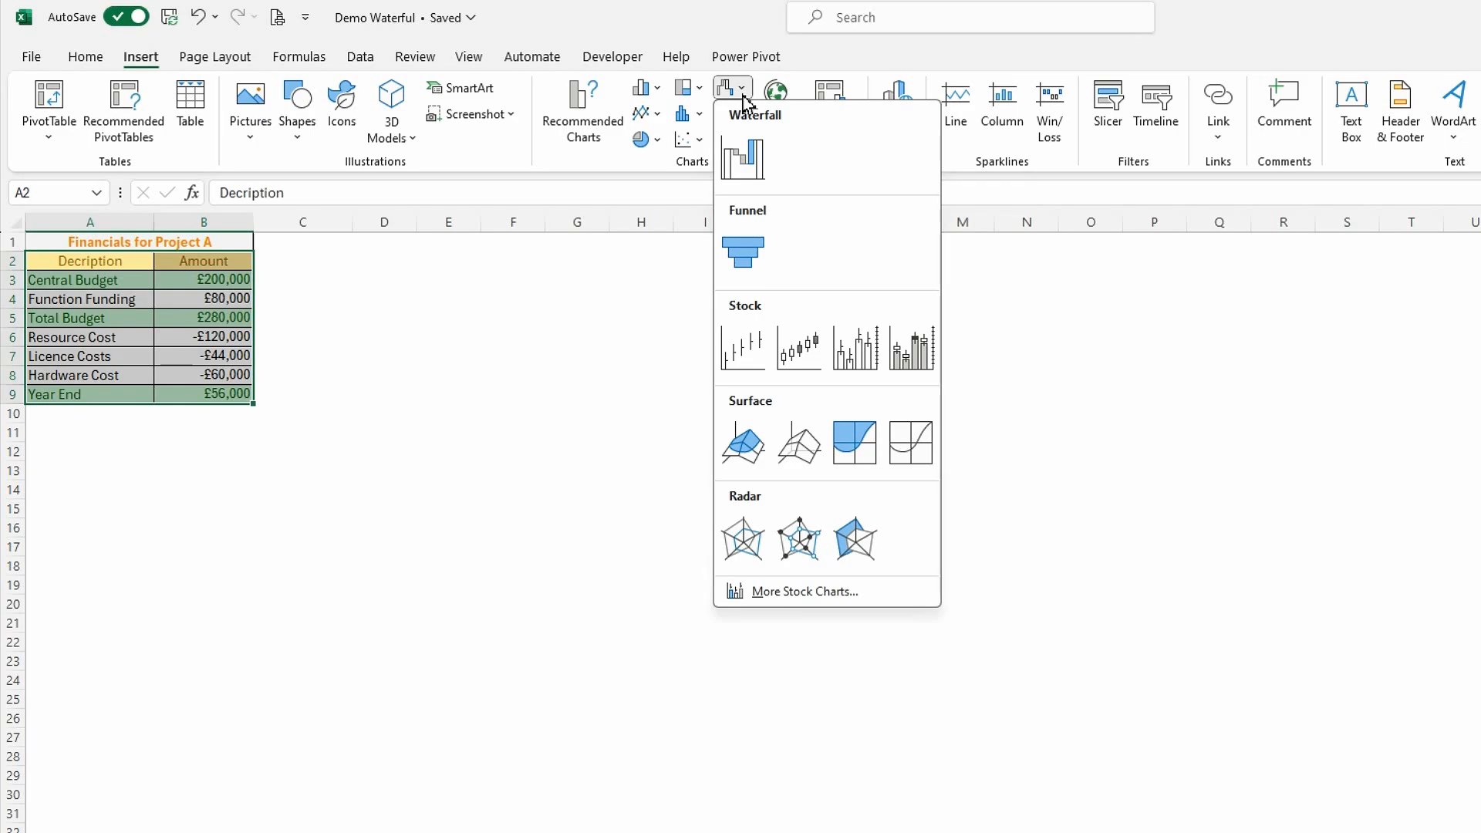
{"action": "left_click", "coordinate": [751, 171]}
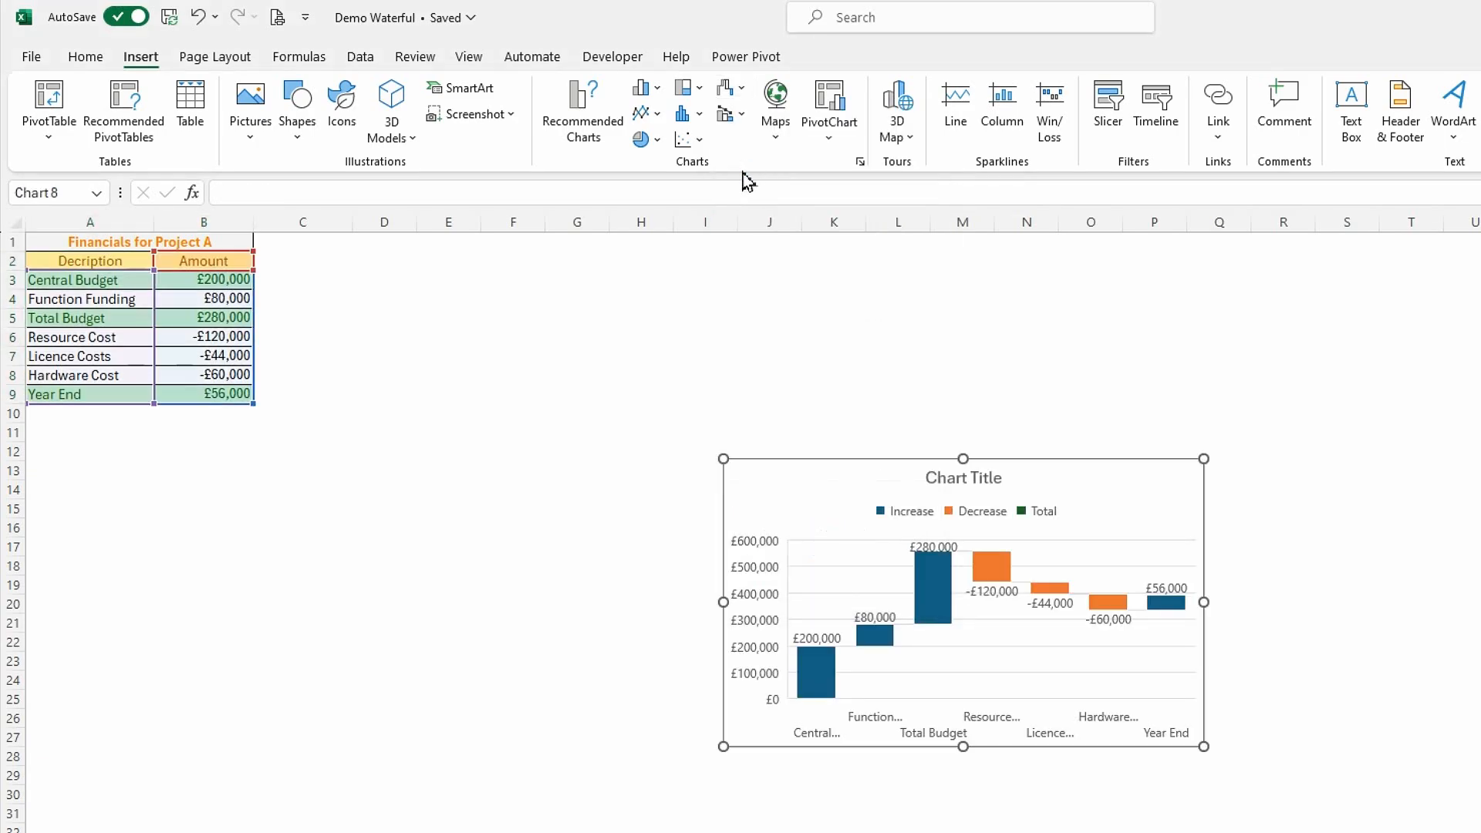
Move the waterfall chart beside the data table and enlarge it to span about columns D to O, down to about row 28
{"action": "left_click_drag", "start_coordinate": [823, 473], "coordinate": [465, 302]}
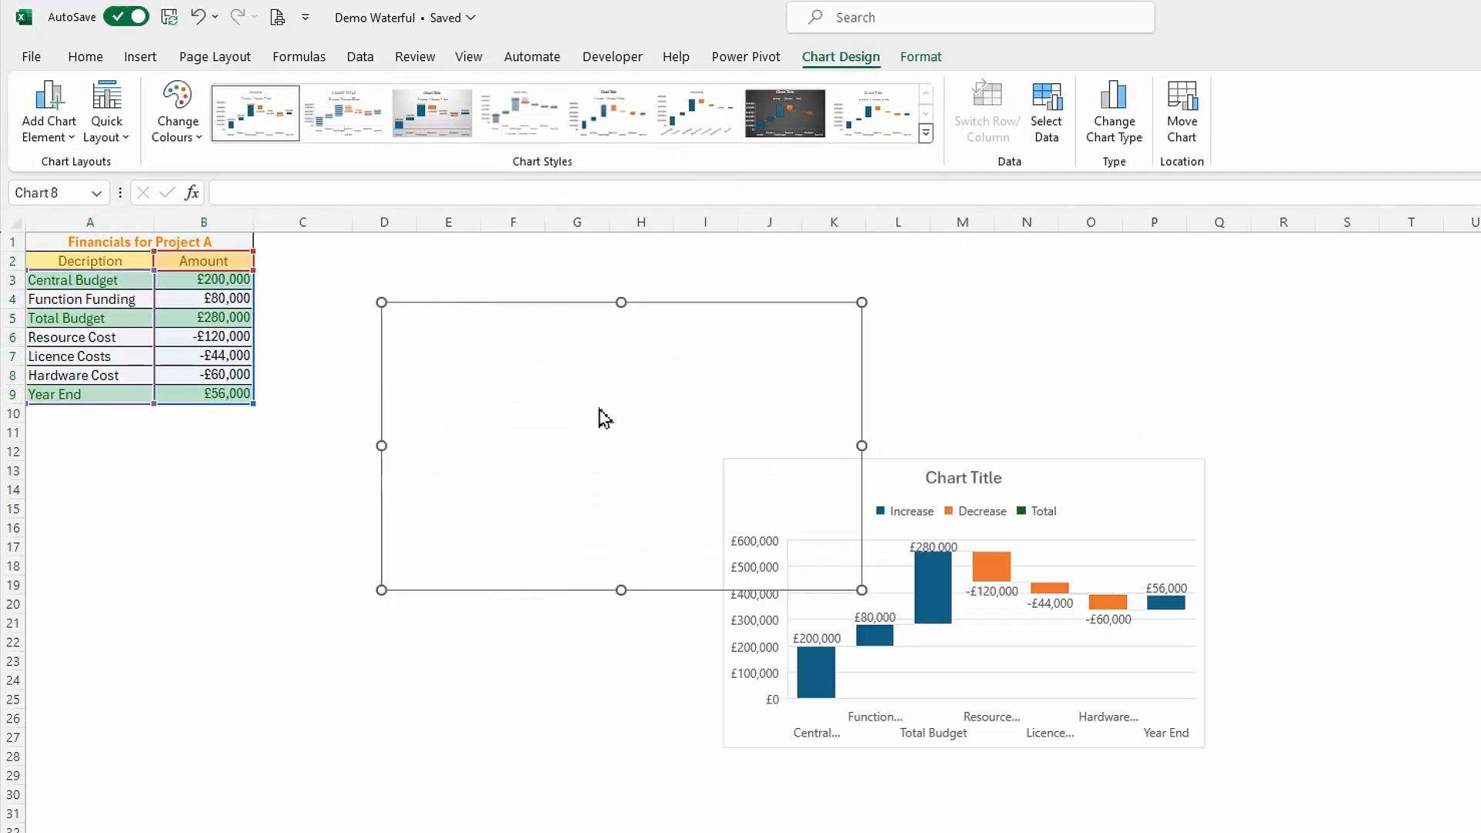
{"action": "left_click_drag", "start_coordinate": [862, 590], "coordinate": [1150, 808]}
{"action": "left_click_drag", "start_coordinate": [533, 309], "coordinate": [497, 271]}
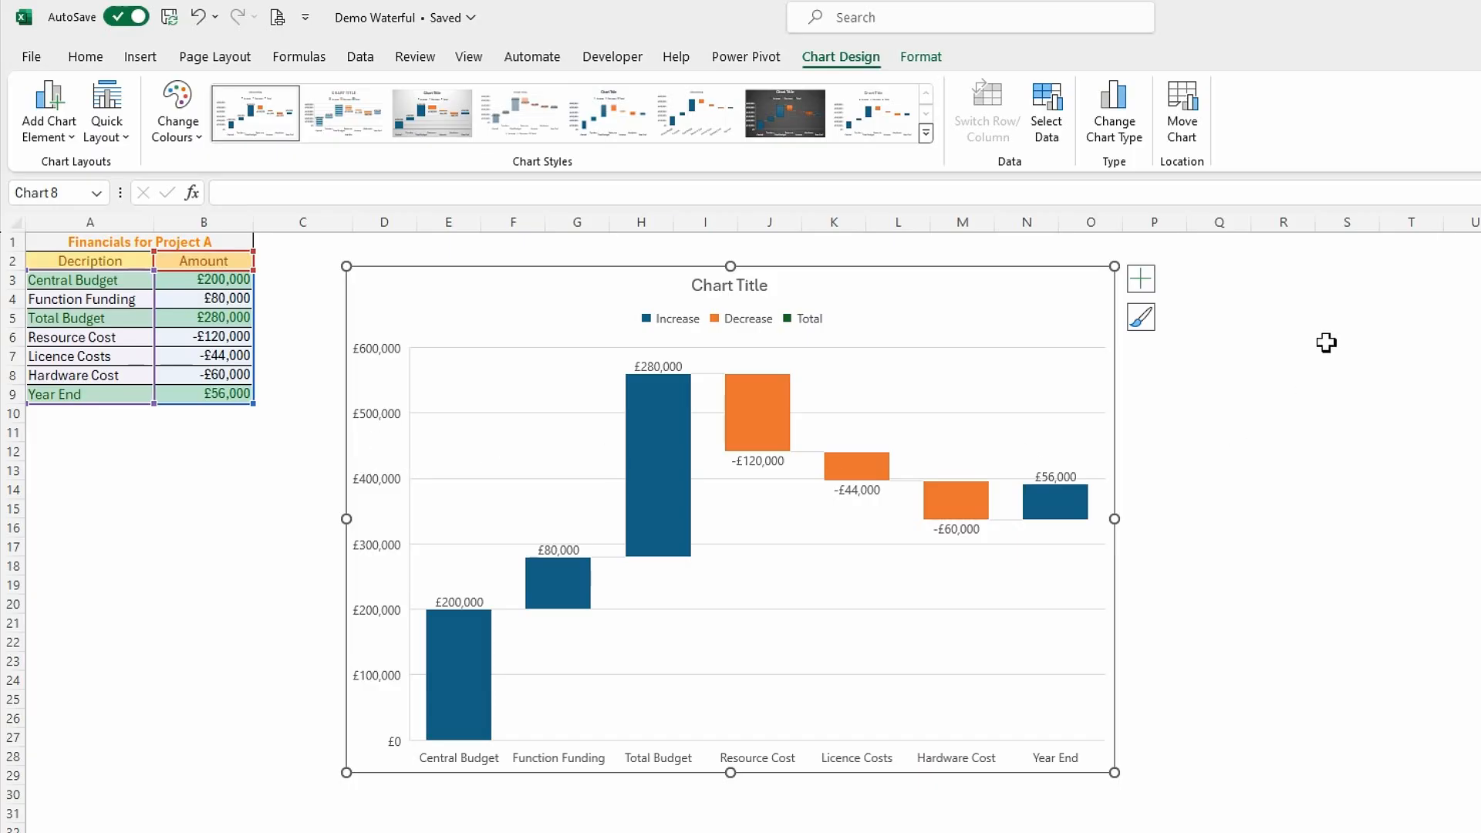
Remove the gridlines from the waterfall chart
{"action": "left_click", "coordinate": [1140, 279]}
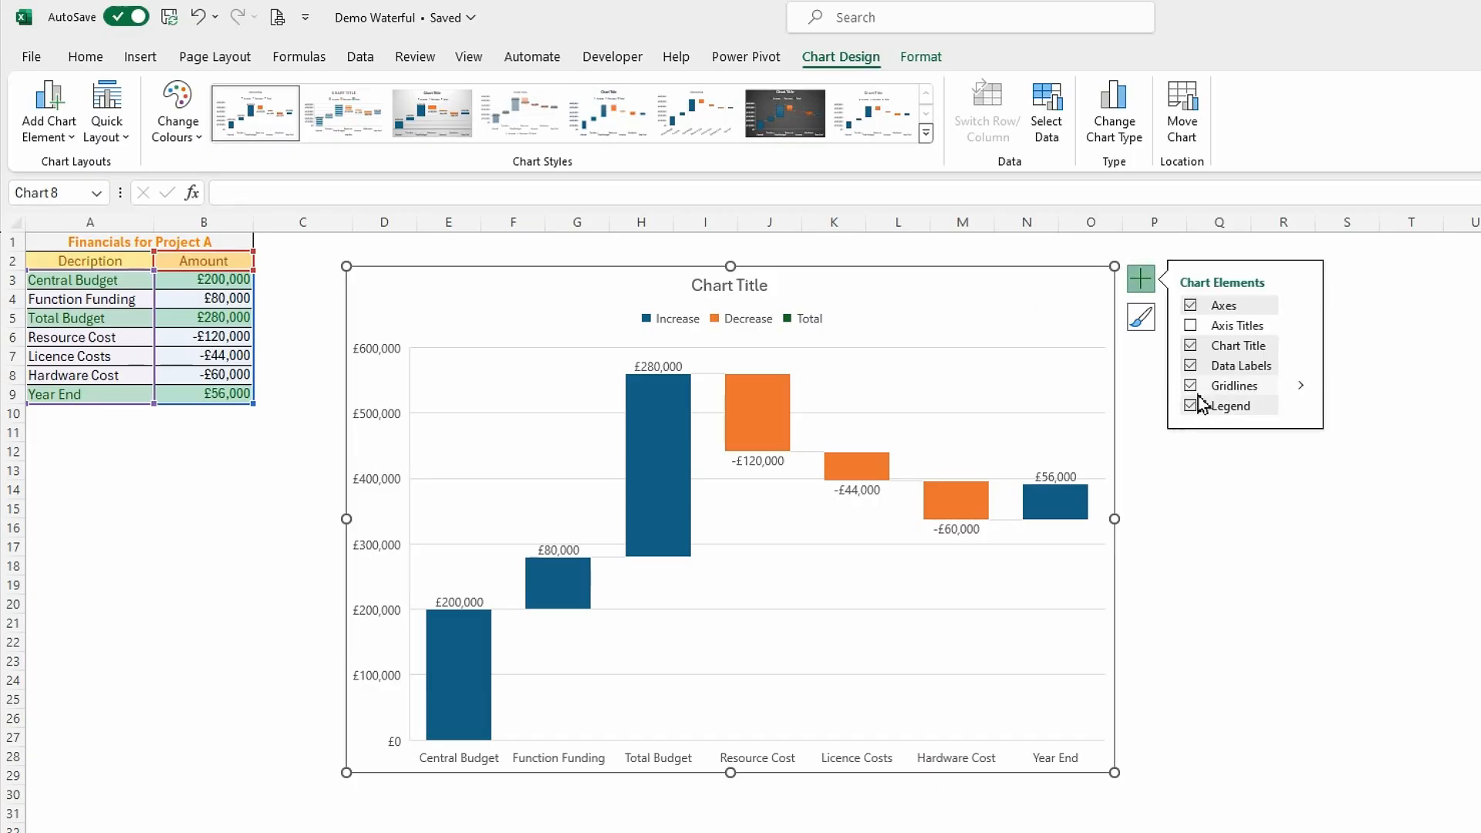
{"action": "left_click", "coordinate": [1300, 385]}
{"action": "left_click", "coordinate": [1193, 386]}
{"action": "left_click", "coordinate": [1180, 553]}
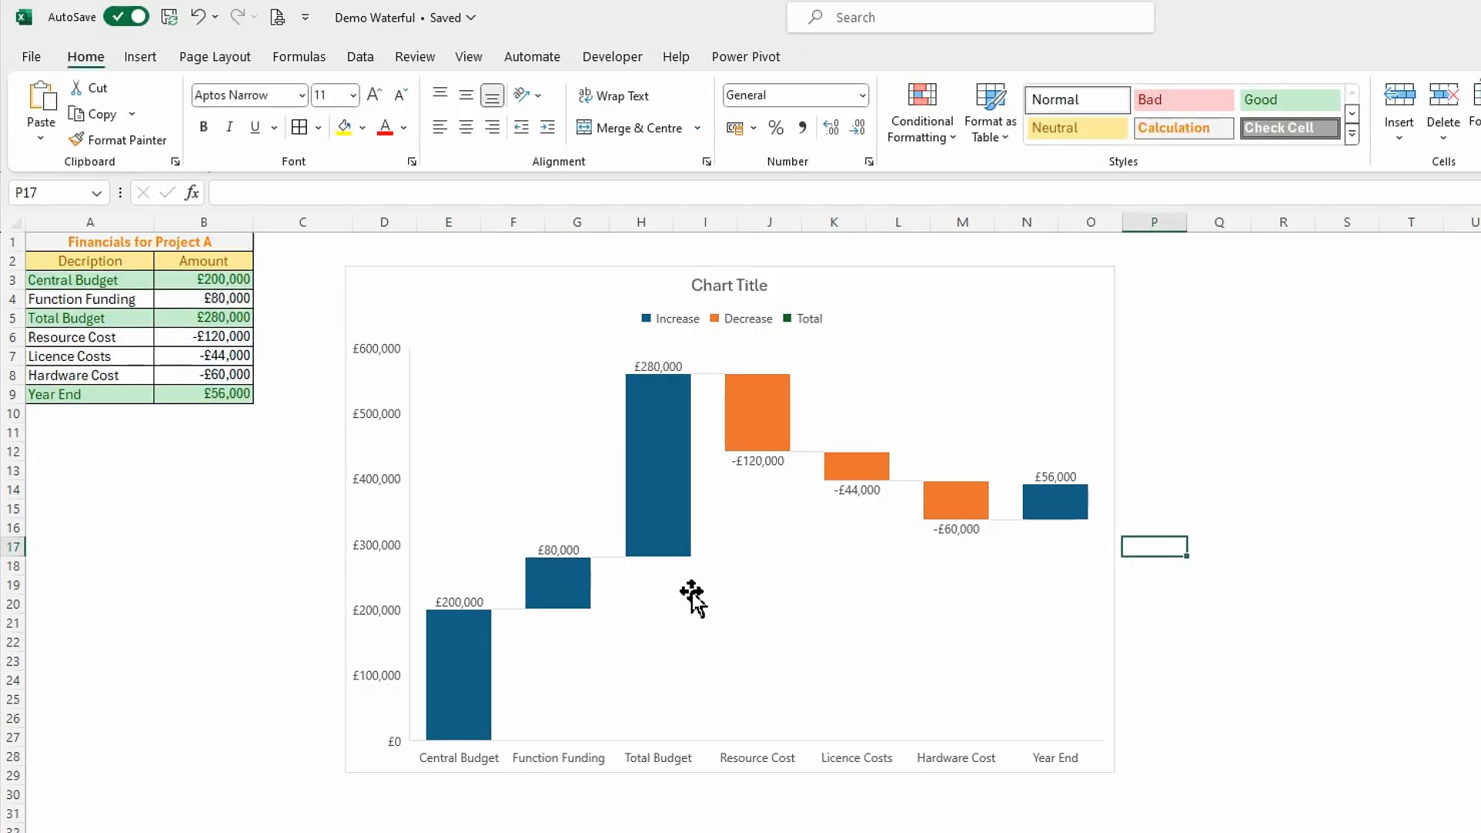
Change the chart title to "Project A Financials Forecast"
{"action": "left_click", "coordinate": [729, 285]}
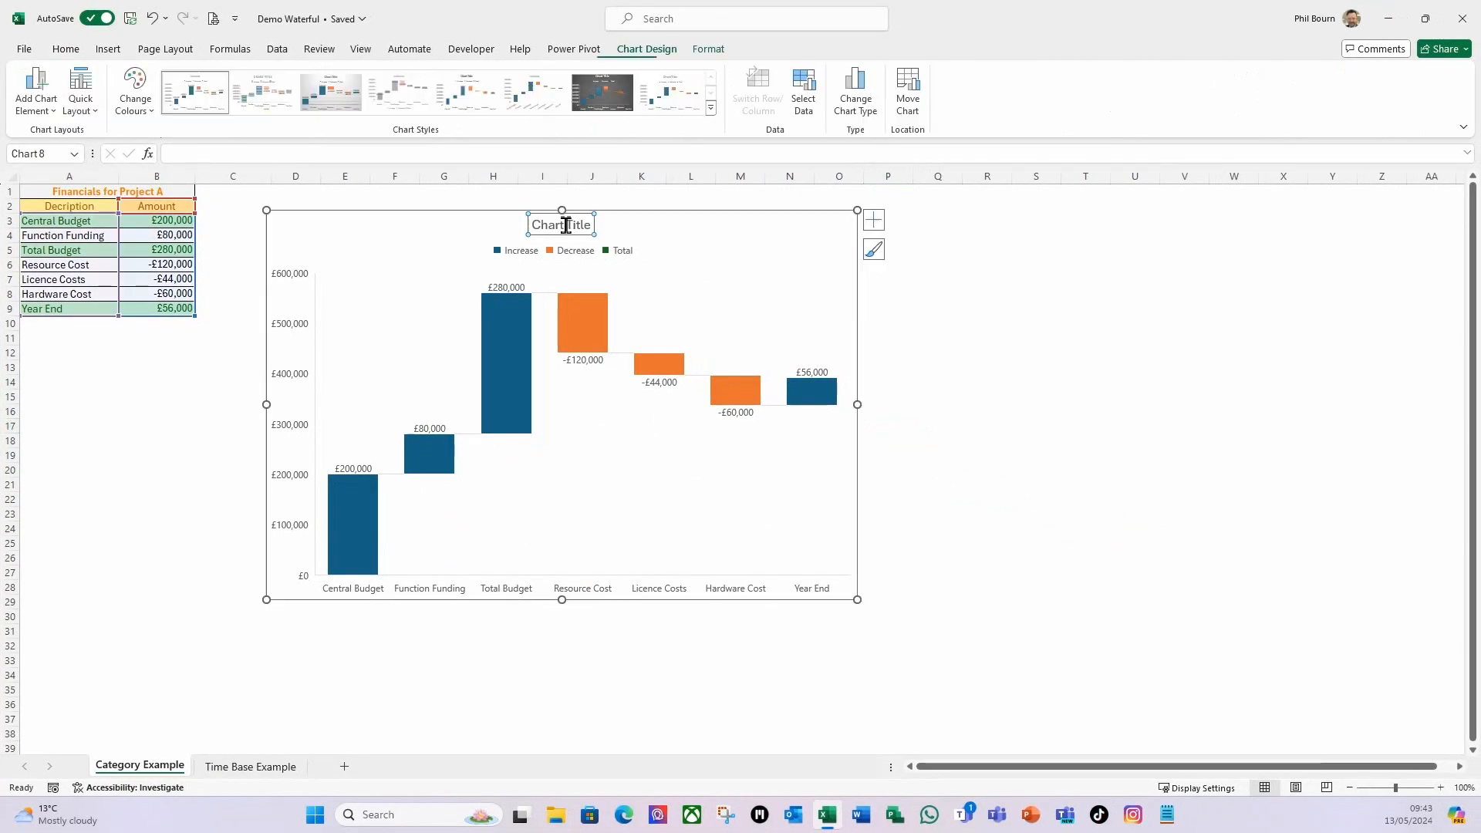
{"action": "left_click", "coordinate": [581, 225]}
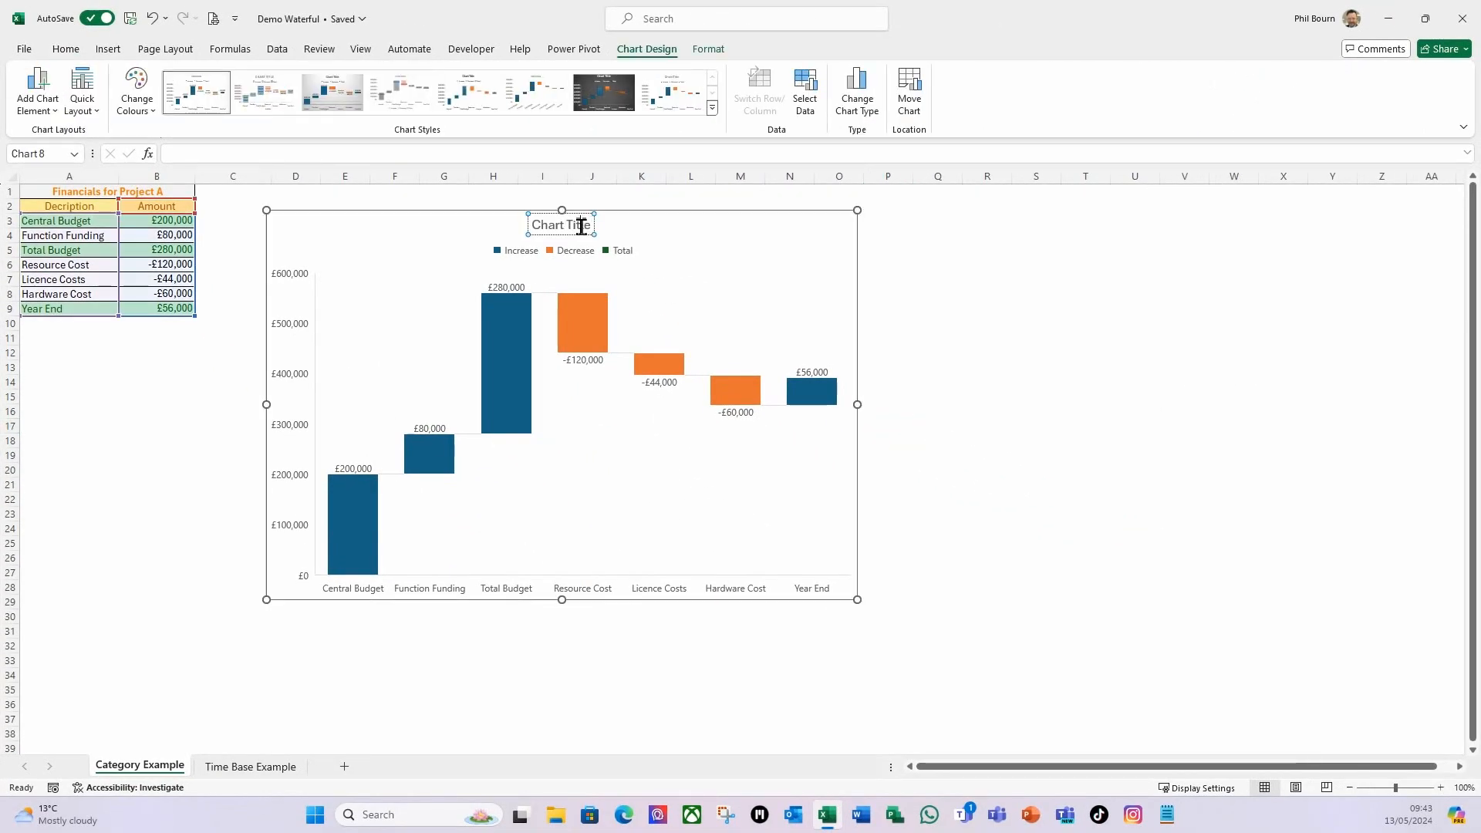
{"action": "left_click_drag", "start_coordinate": [531, 225], "coordinate": [596, 225]}
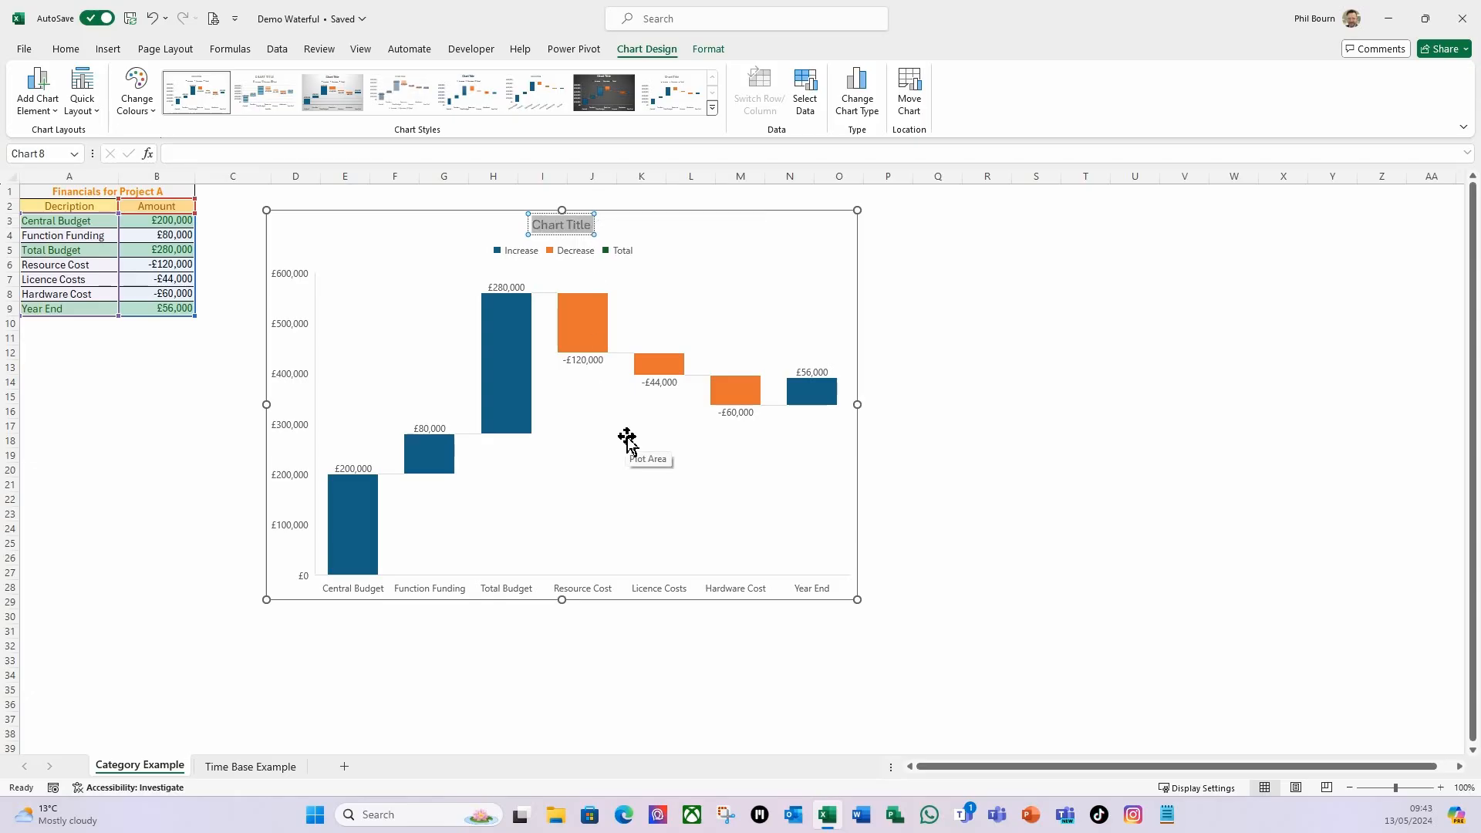
{"action": "type", "text": "Projewct"}
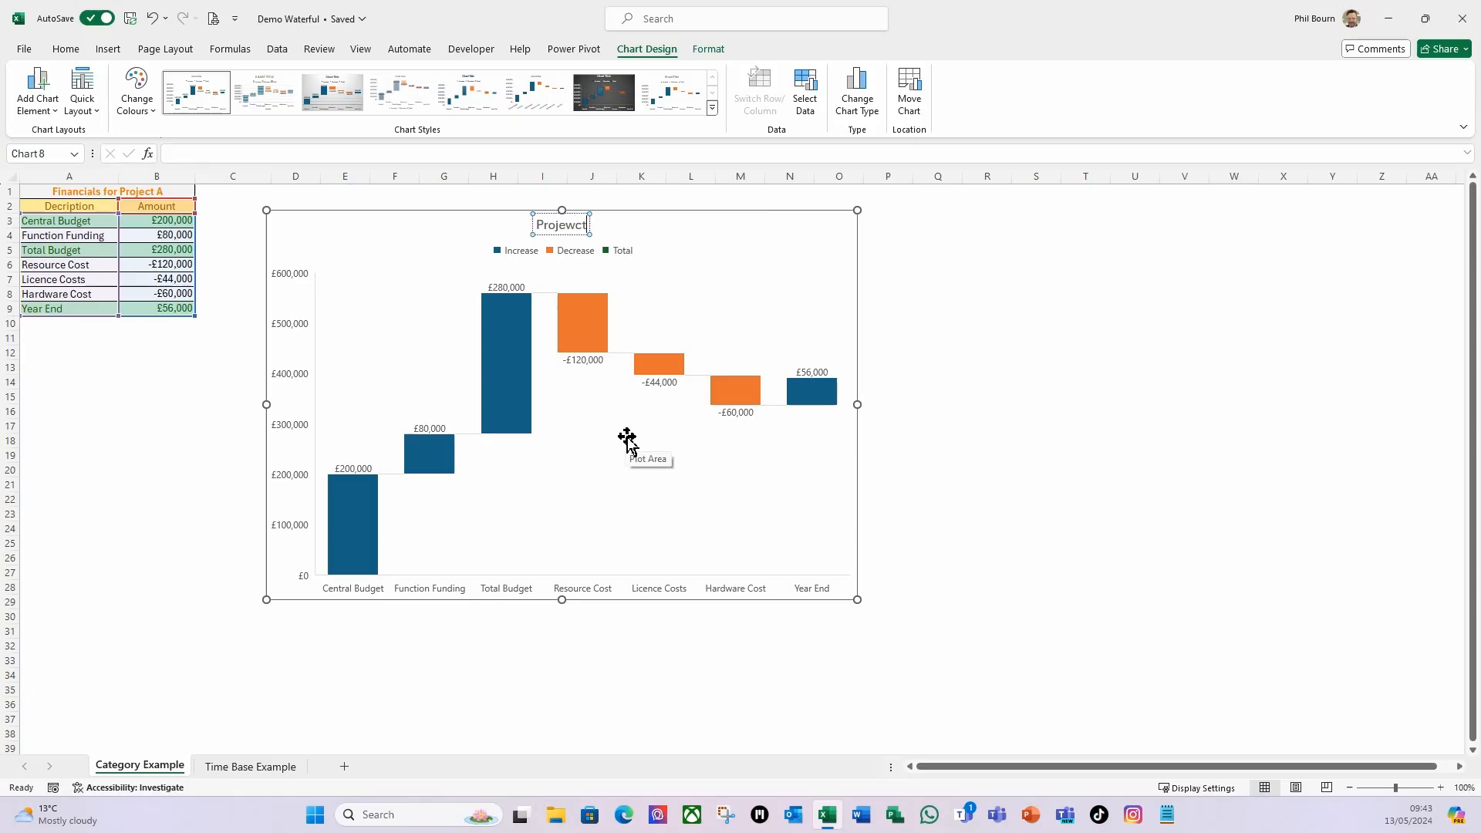
{"action": "key", "text": "BackSpace"}
{"action": "key", "text": "BackSpace"}
{"action": "key", "text": "BackSpace"}
{"action": "type", "text": "ct A Financia"}
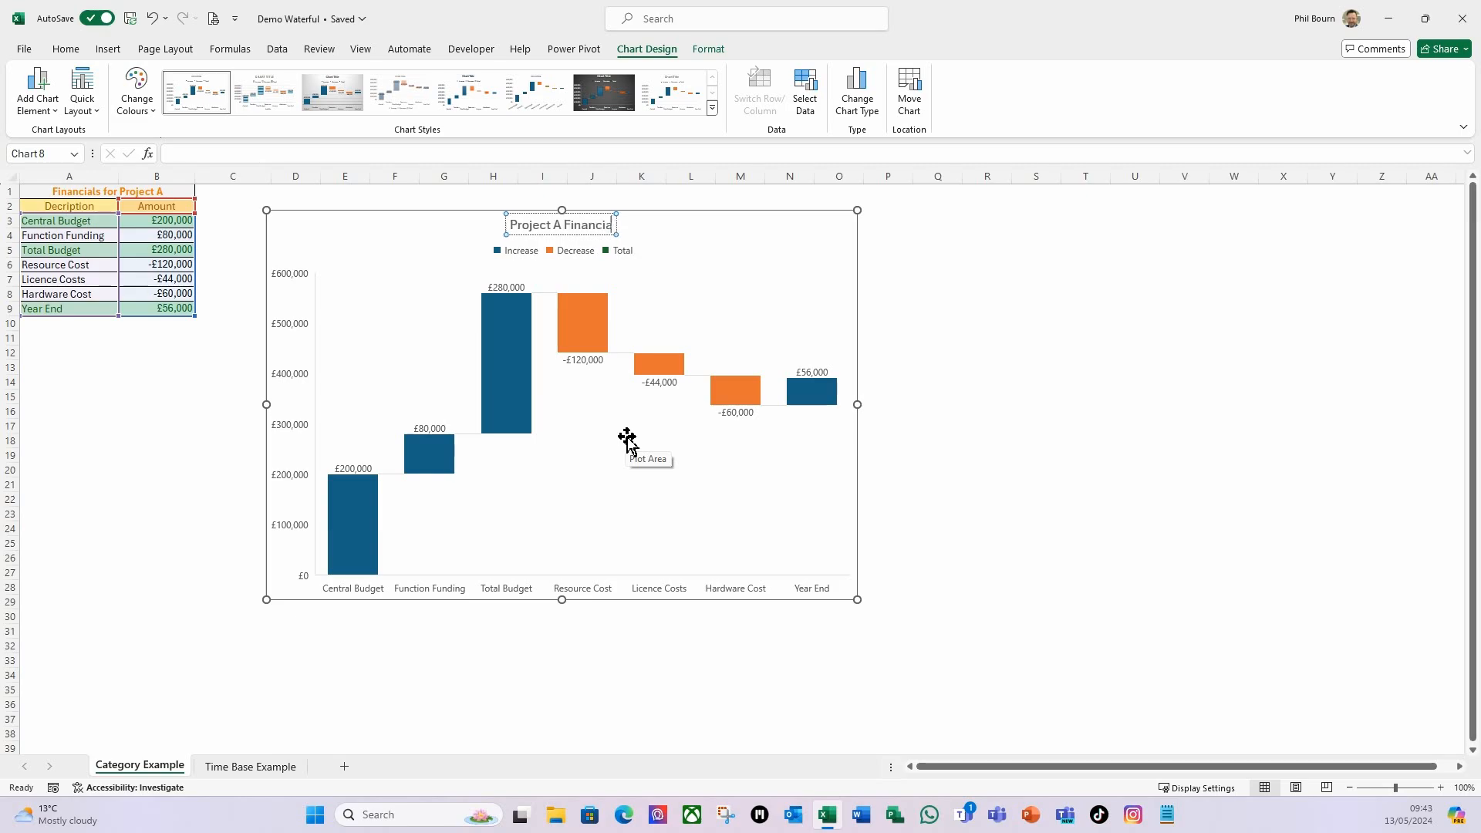
{"action": "type", "text": "ls Forecats"}
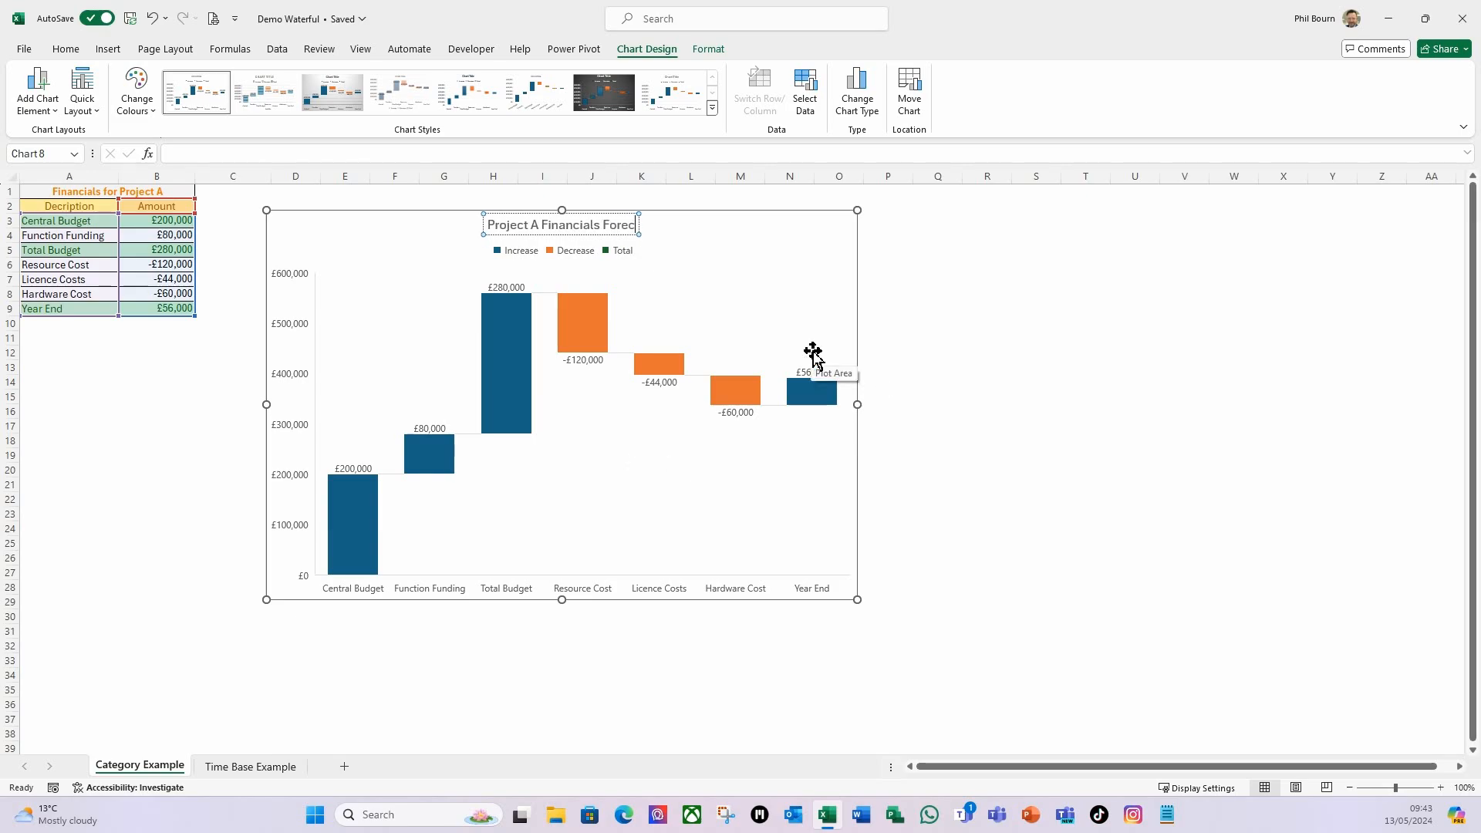
{"action": "key", "text": "BackSpace"}
{"action": "key", "text": "BackSpace"}
{"action": "type", "text": "st"}
{"action": "left_click", "coordinate": [981, 322]}
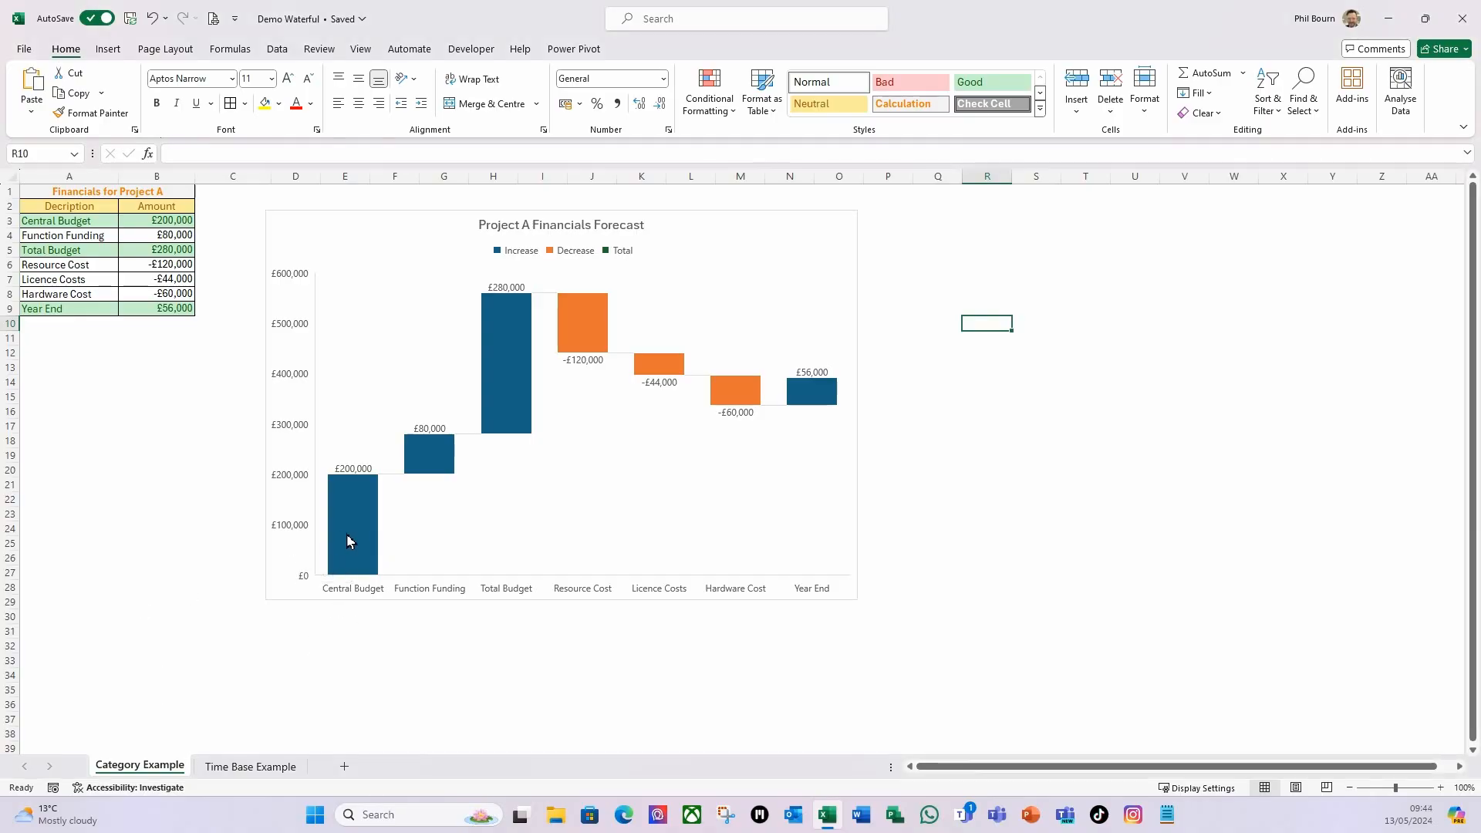
Set only the Central Budget column of the waterfall chart as a total
{"action": "left_click", "coordinate": [354, 562]}
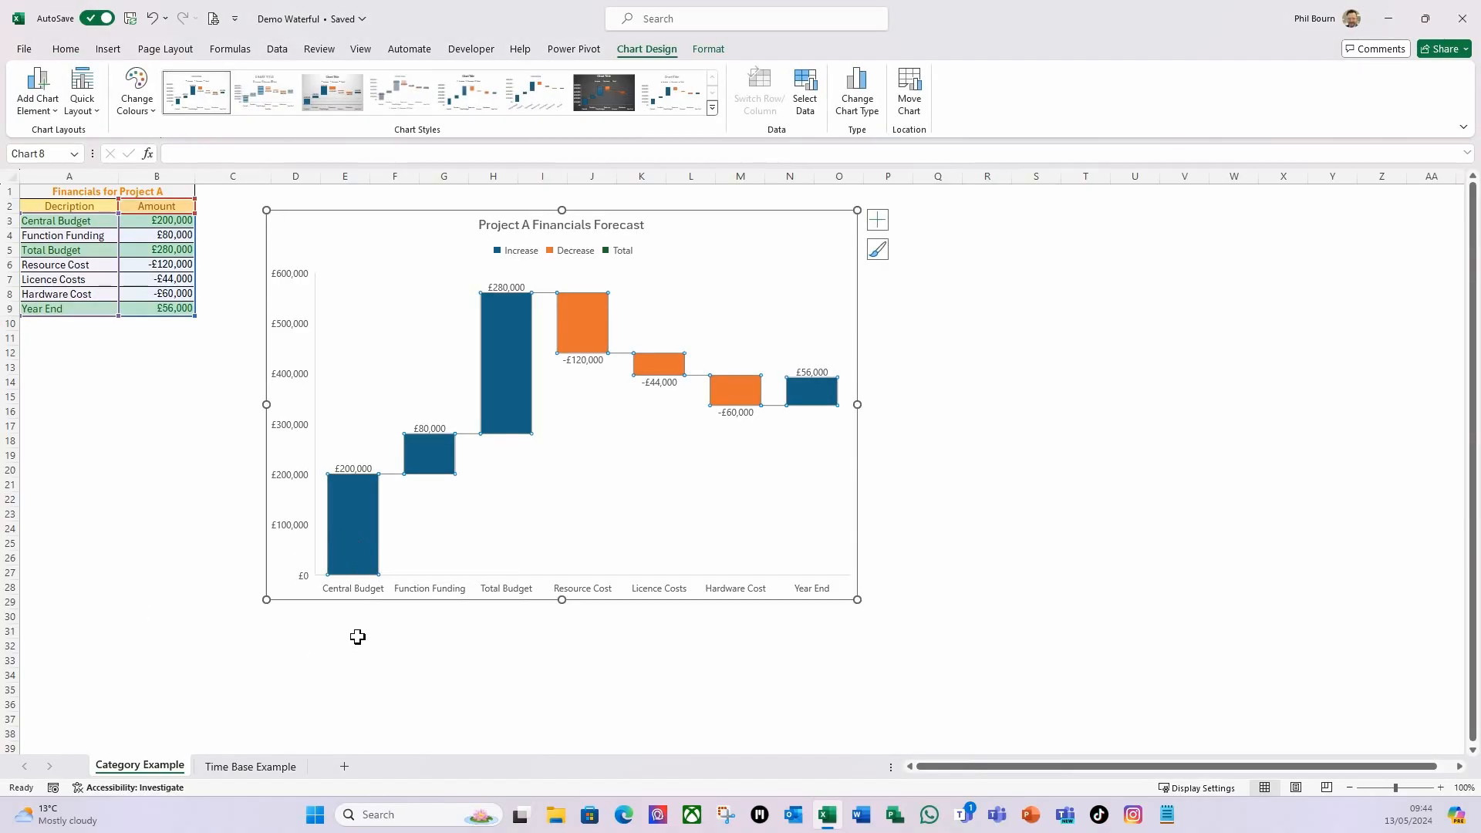
{"action": "left_click", "coordinate": [356, 562]}
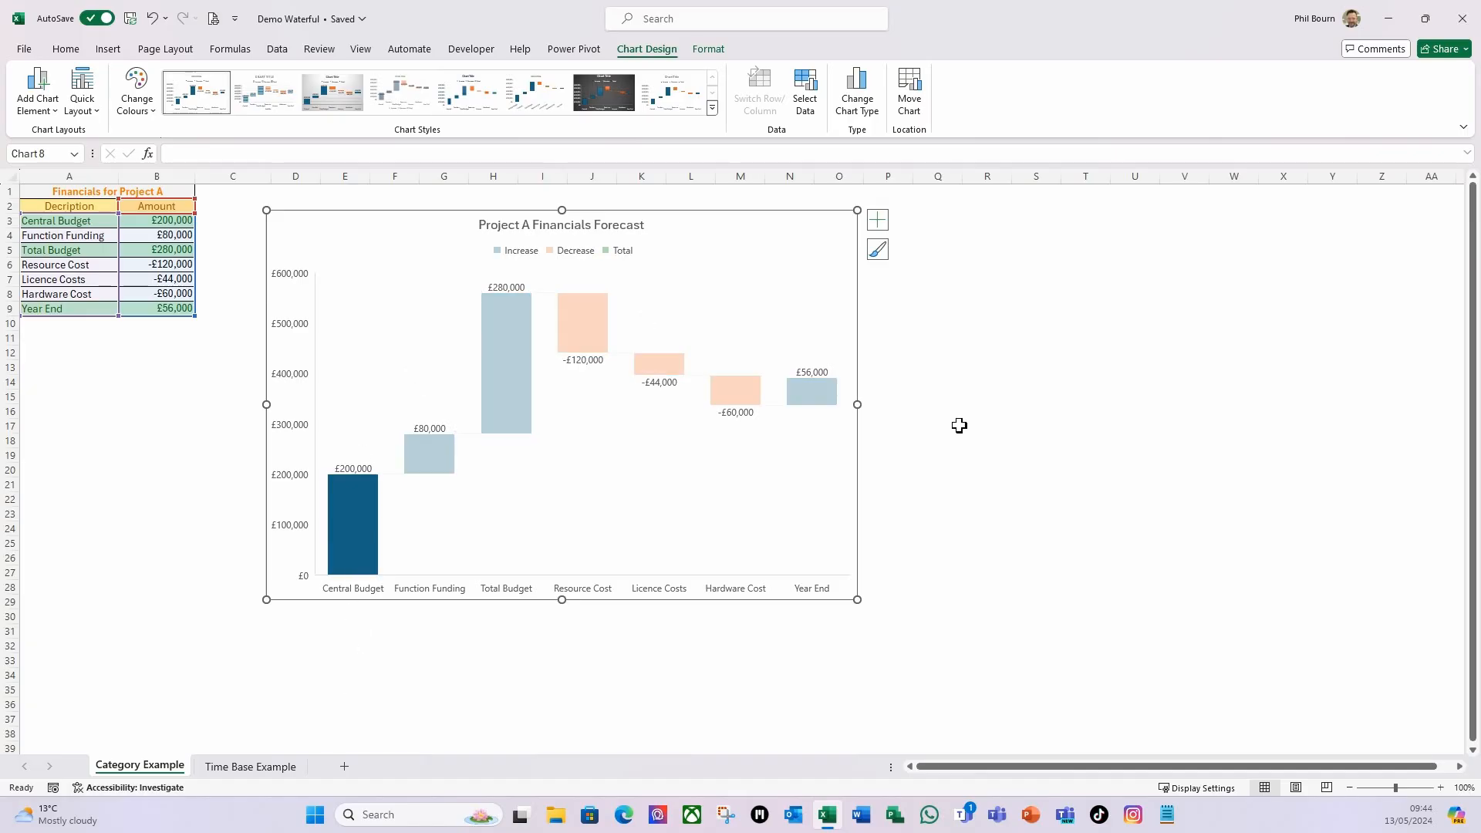
{"action": "right_click", "coordinate": [359, 538]}
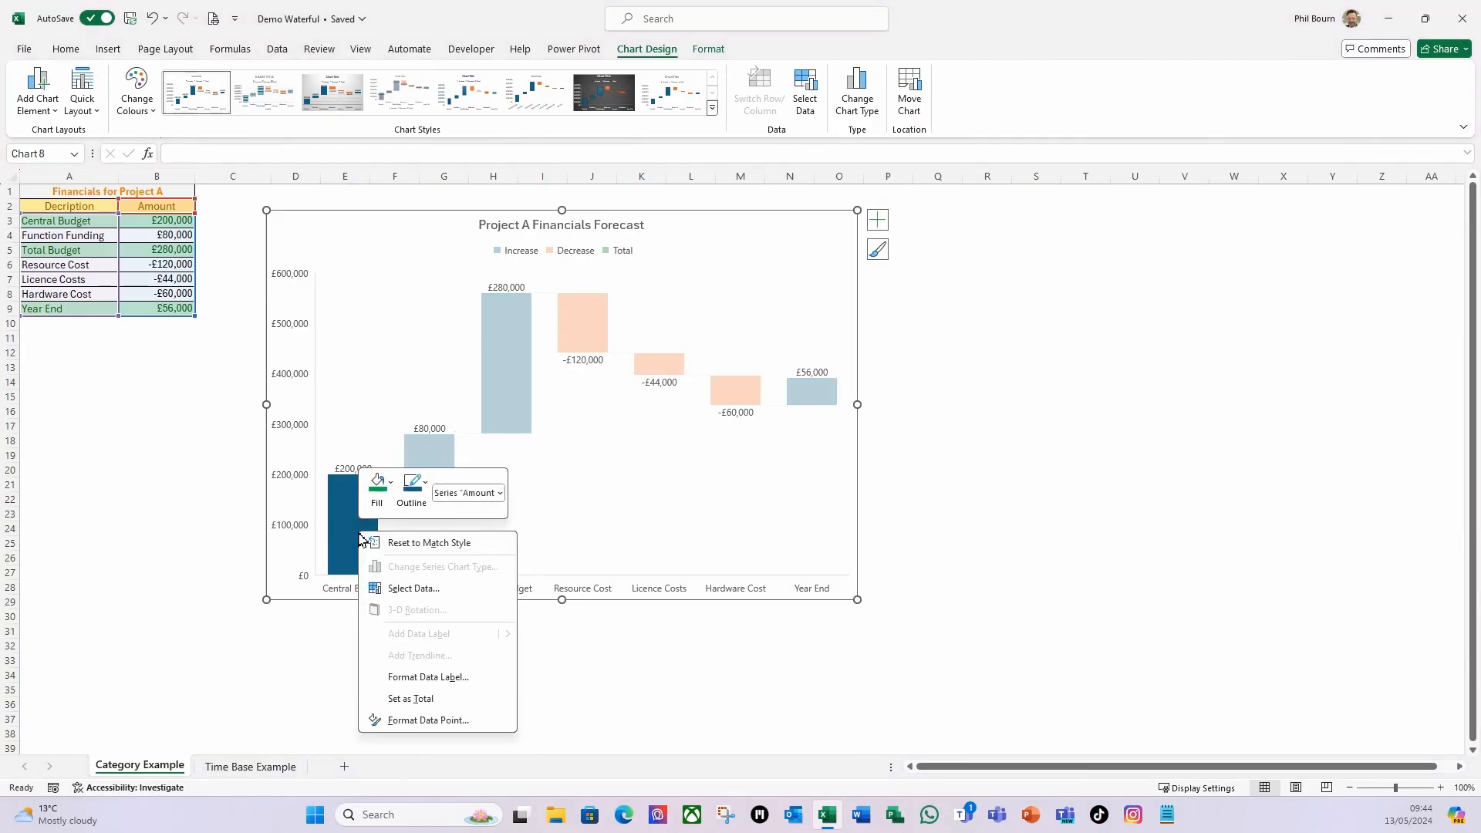
{"action": "left_click", "coordinate": [416, 700]}
{"action": "left_click", "coordinate": [424, 702]}
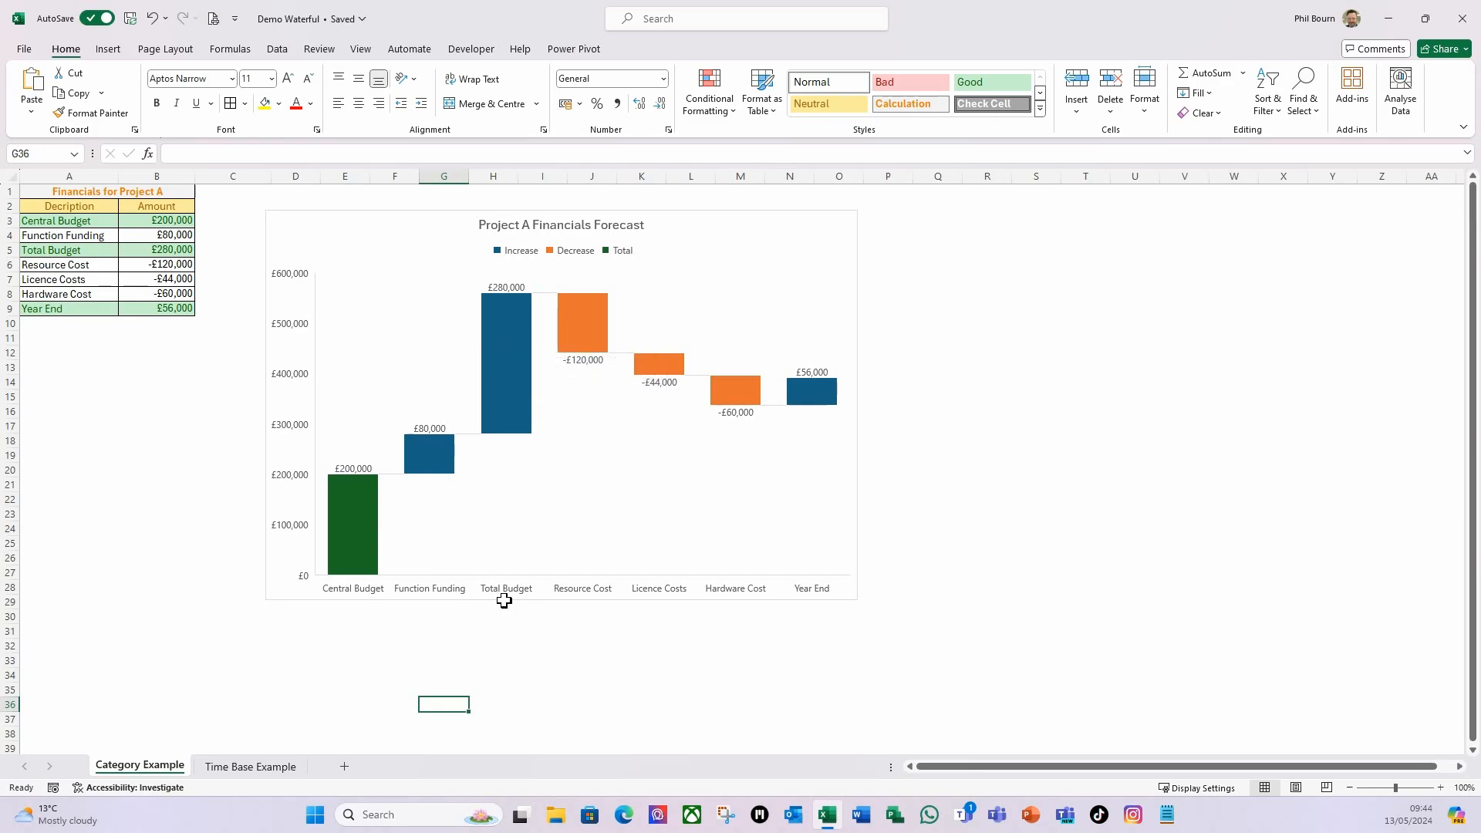
Set the Total Budget column of the chart as a total
{"action": "left_click", "coordinate": [503, 393]}
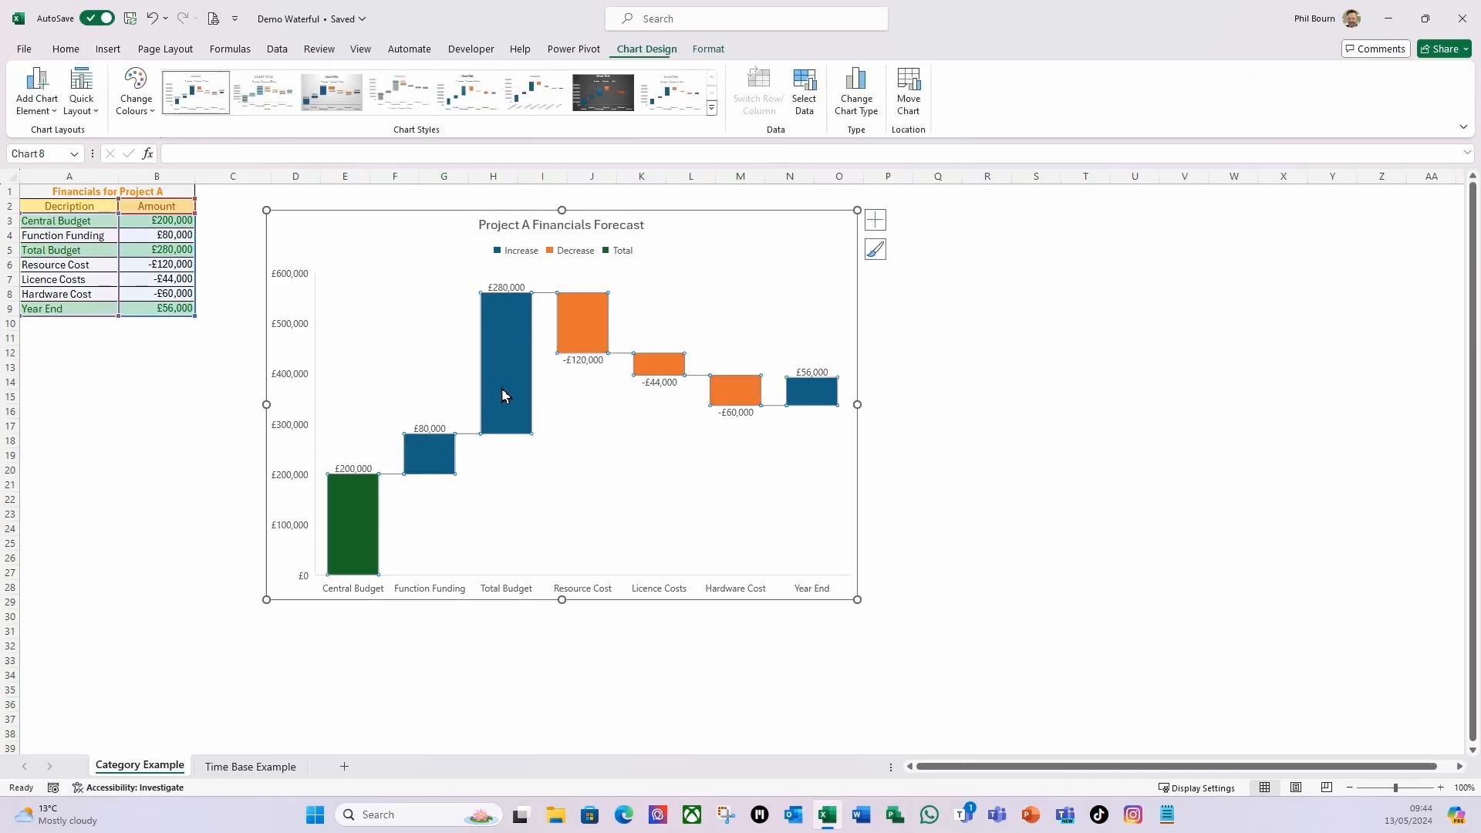
{"action": "left_click", "coordinate": [505, 367]}
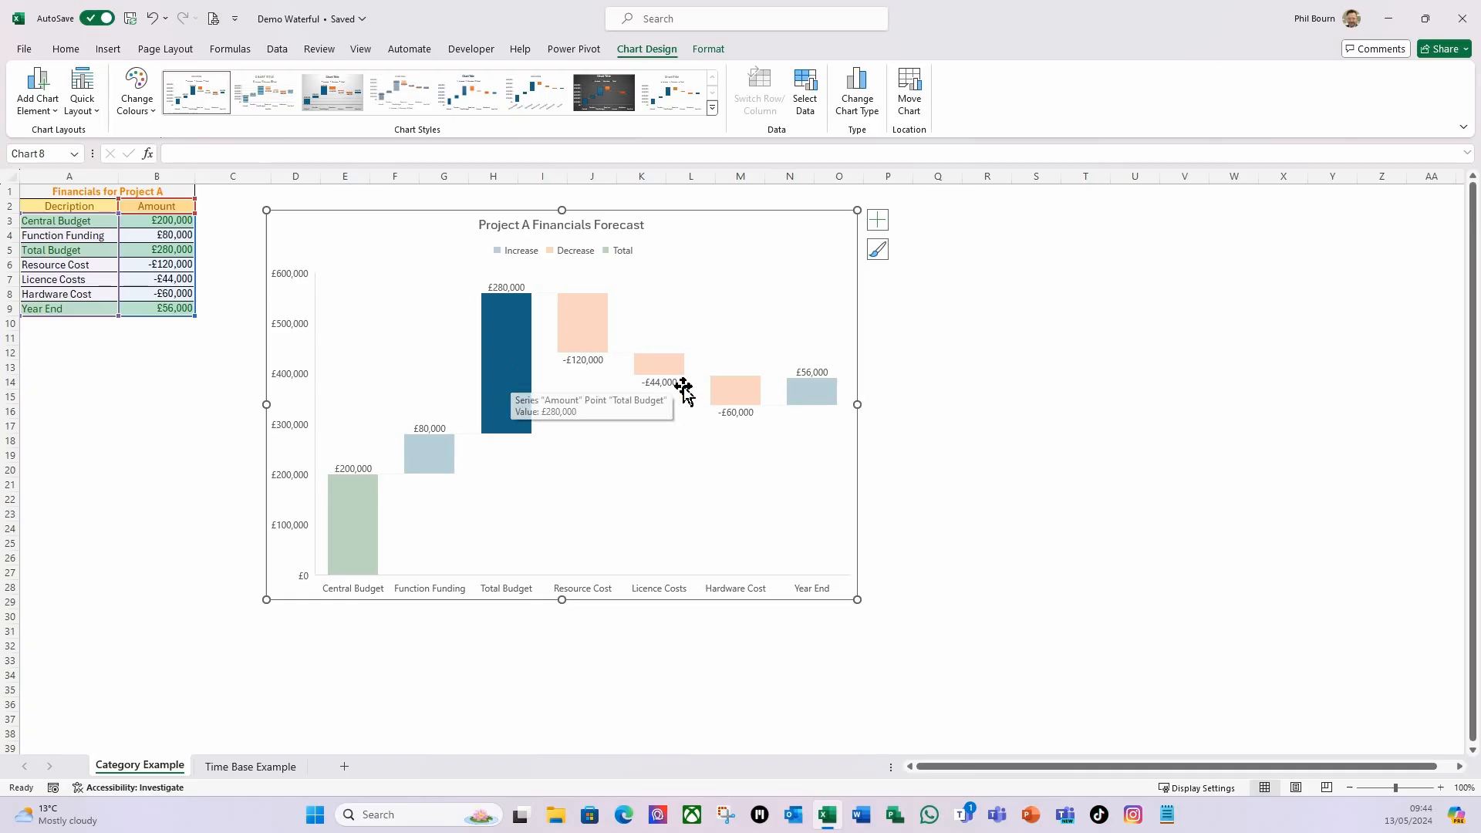
{"action": "right_click", "coordinate": [499, 377]}
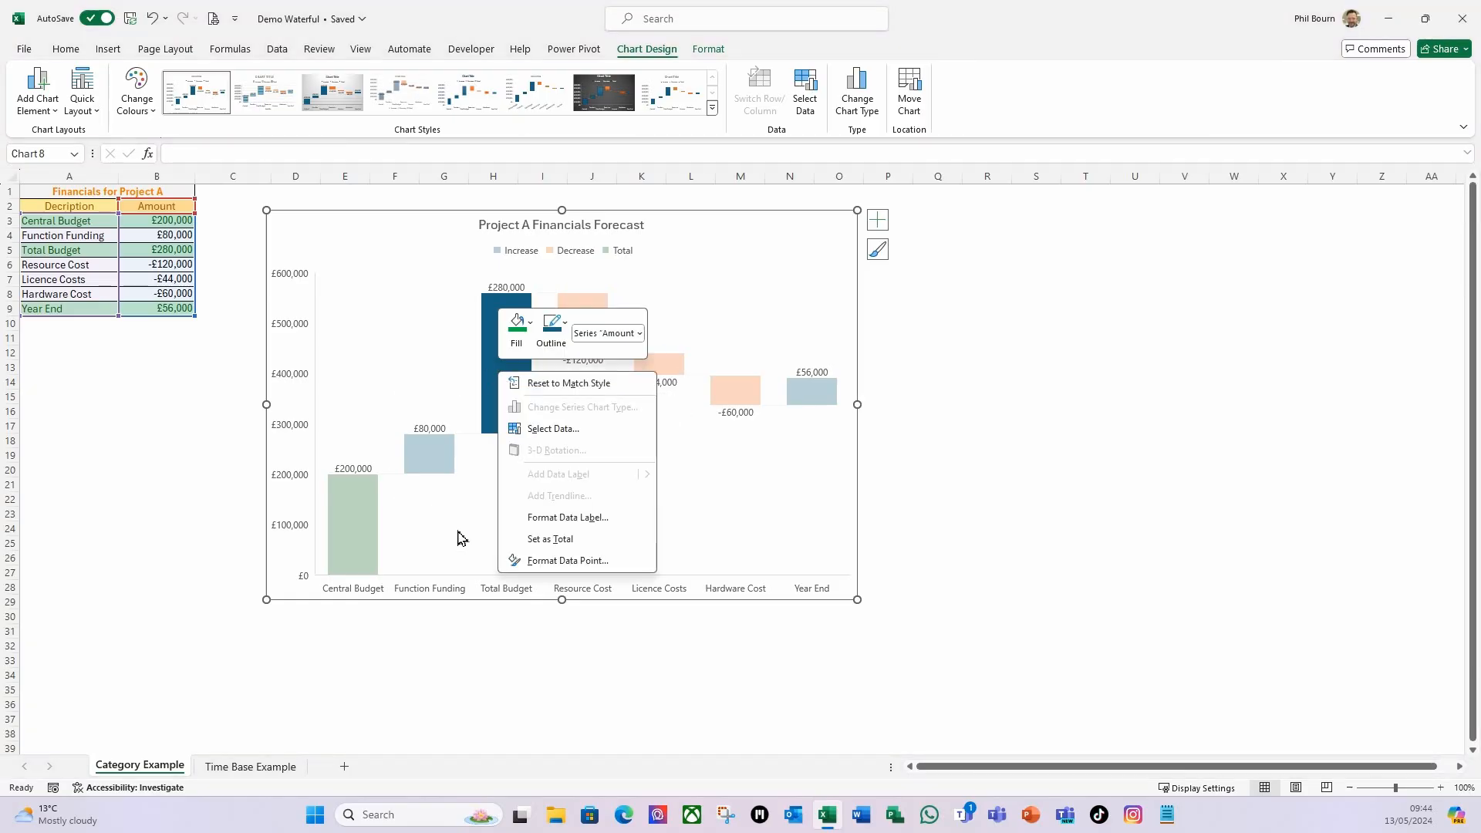
{"action": "left_click", "coordinate": [540, 540]}
{"action": "left_click", "coordinate": [463, 702]}
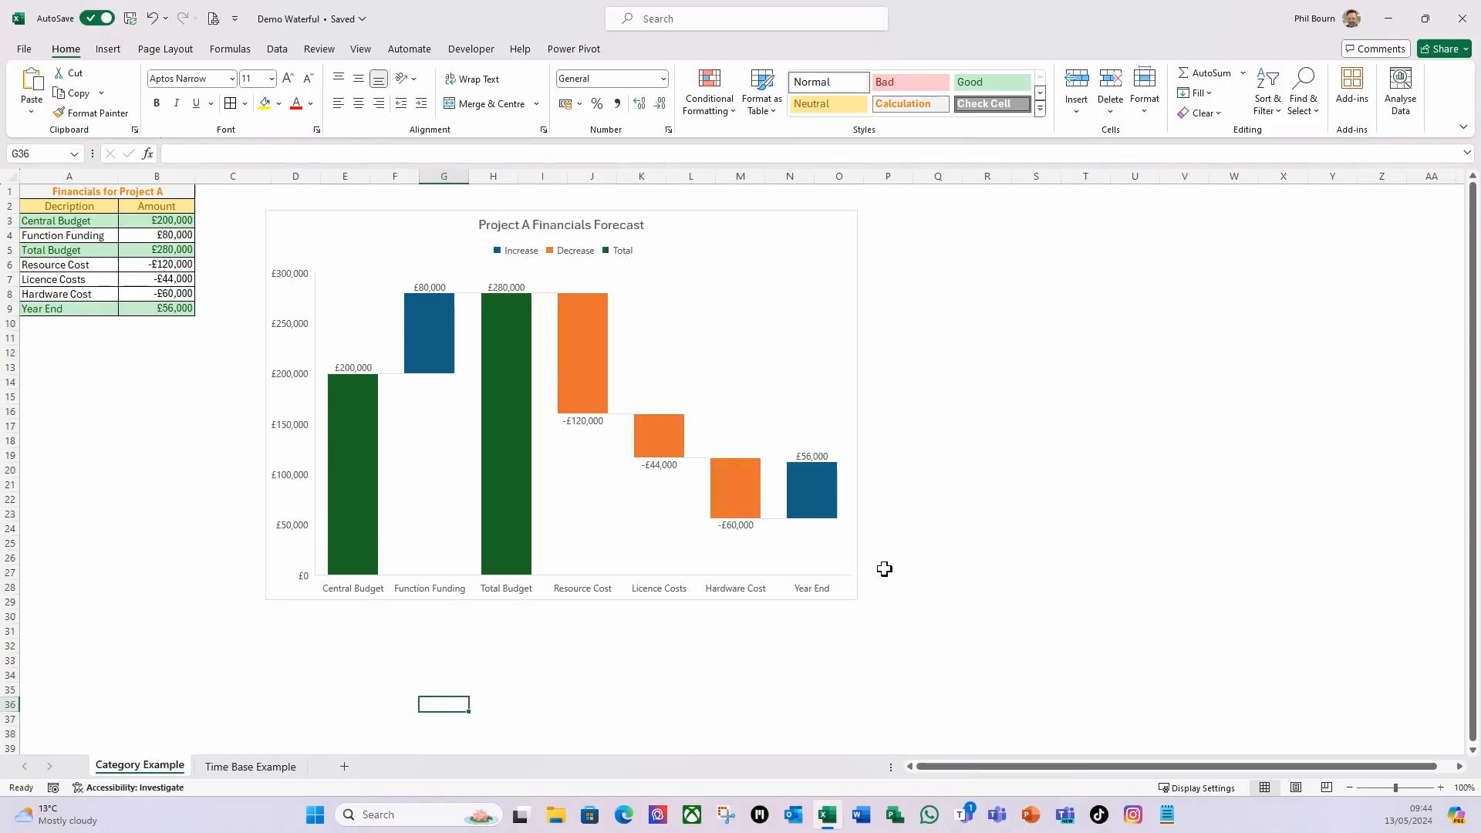
Set the Year End data point as a total through its data point formatting options
{"action": "left_click", "coordinate": [817, 509]}
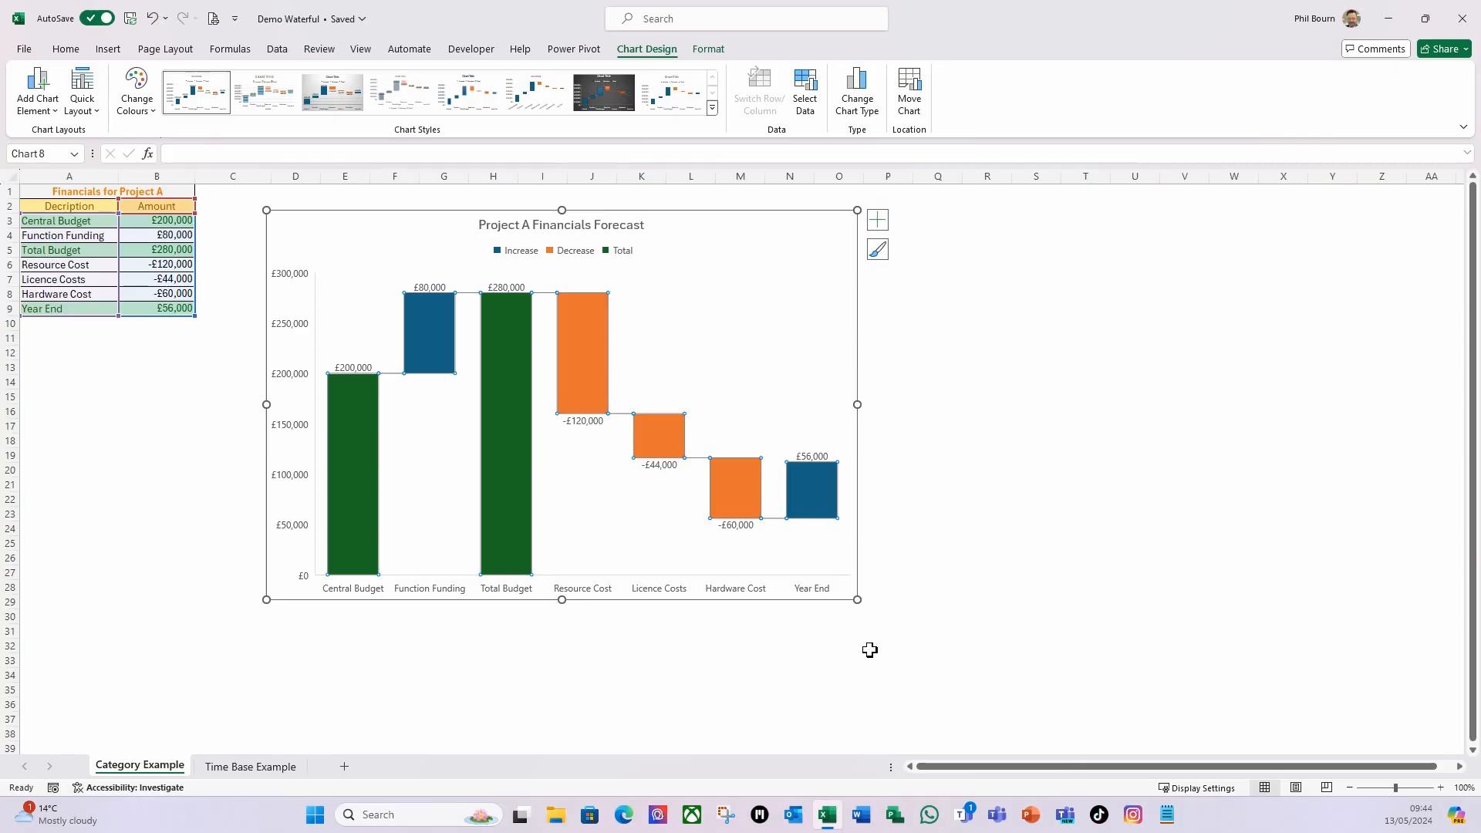
{"action": "left_click", "coordinate": [813, 499]}
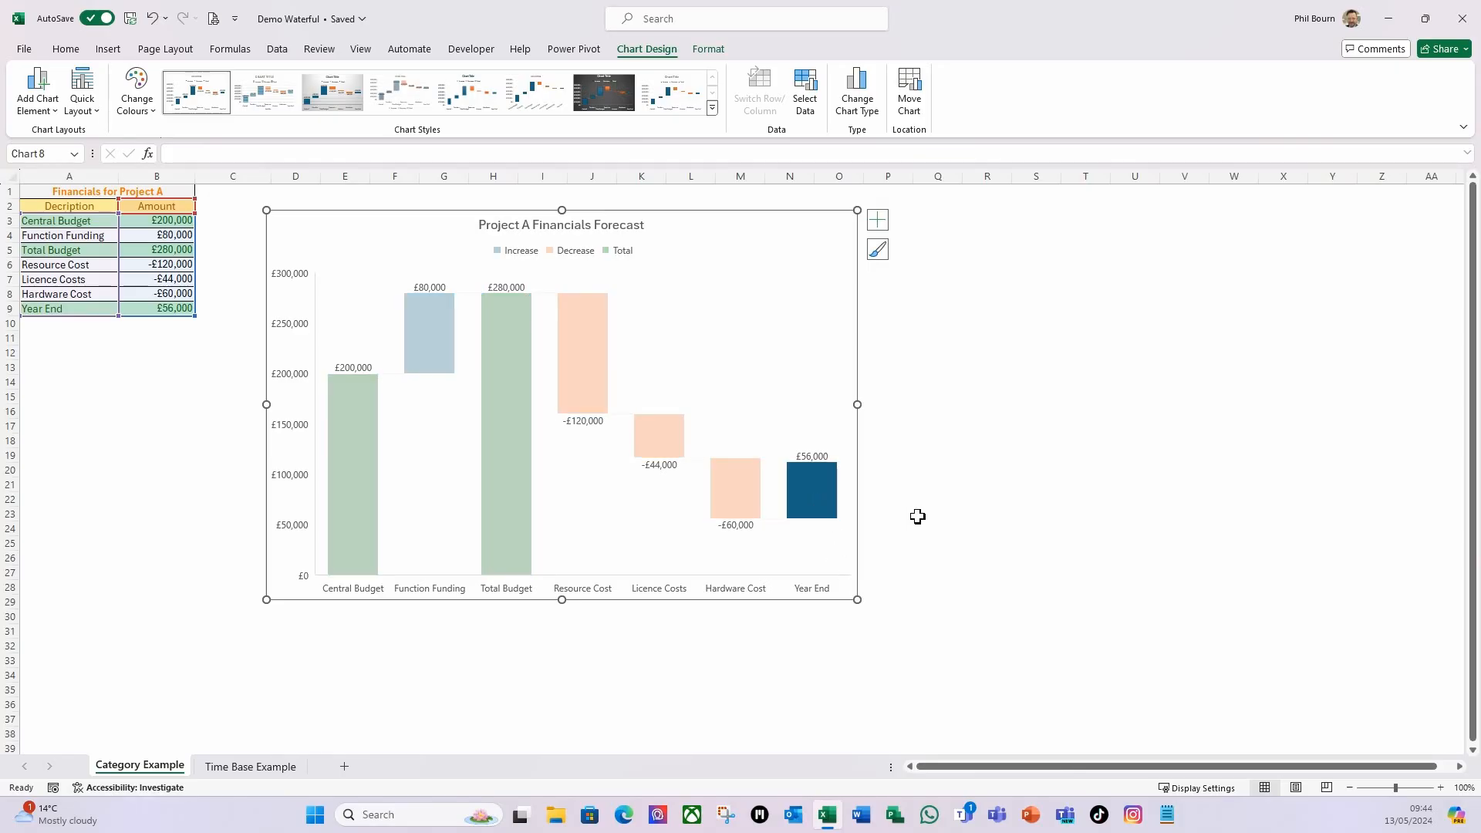
{"action": "key", "text": "ctrl+1"}
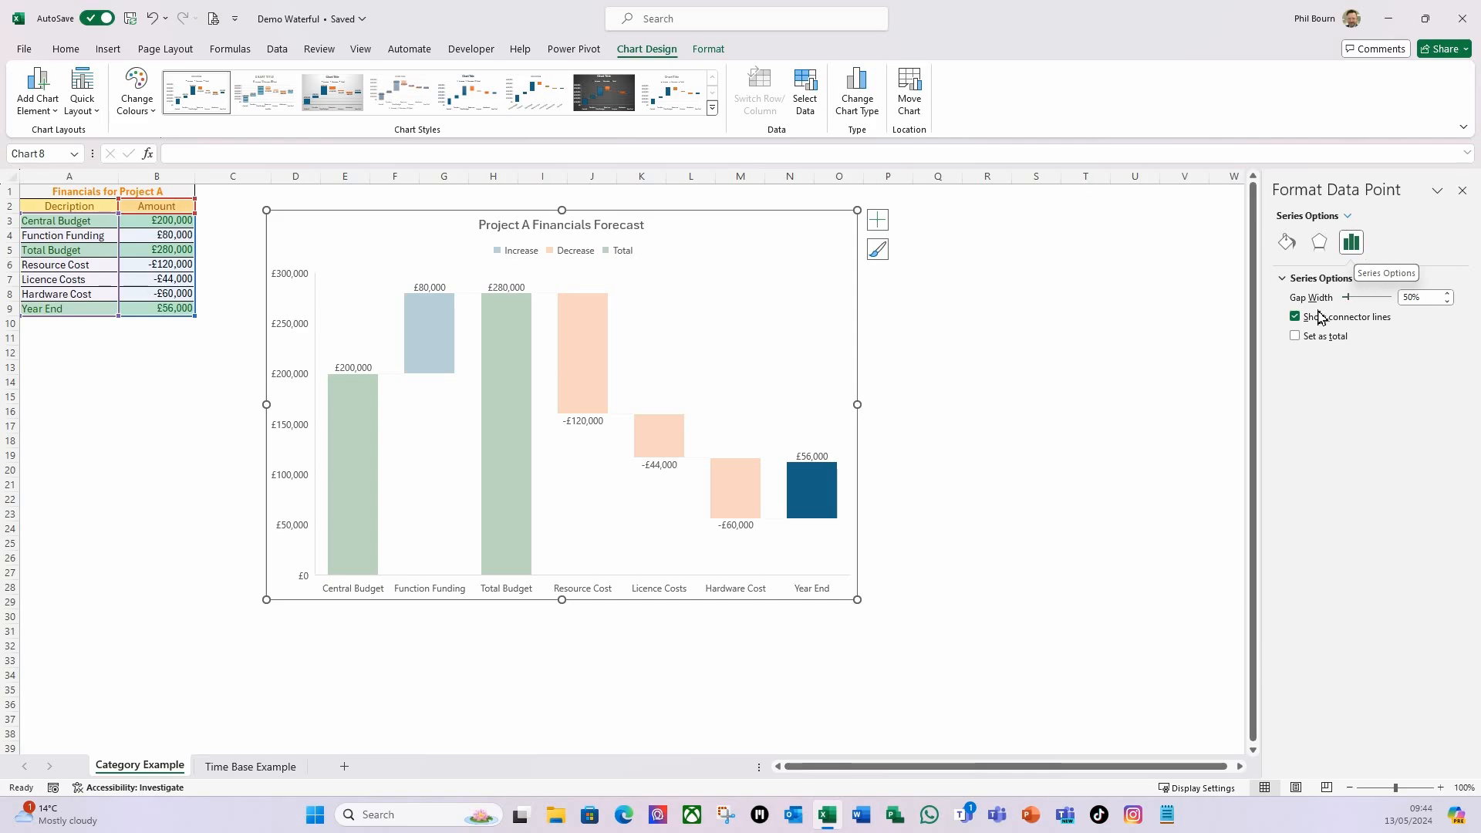
{"action": "left_click", "coordinate": [1295, 335]}
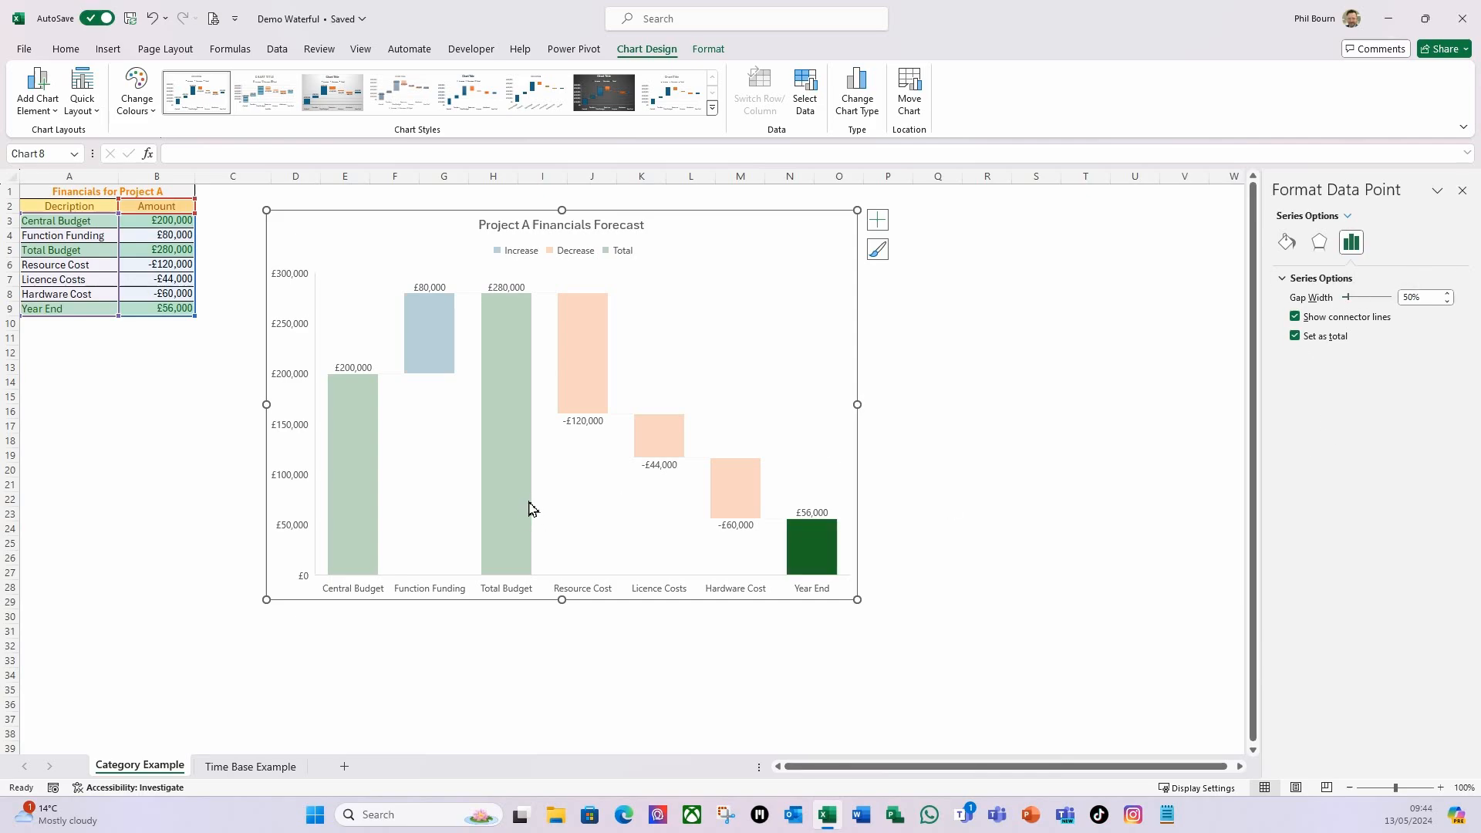
{"action": "mouse_move", "coordinate": [532, 505]}
{"action": "left_click", "coordinate": [932, 401]}
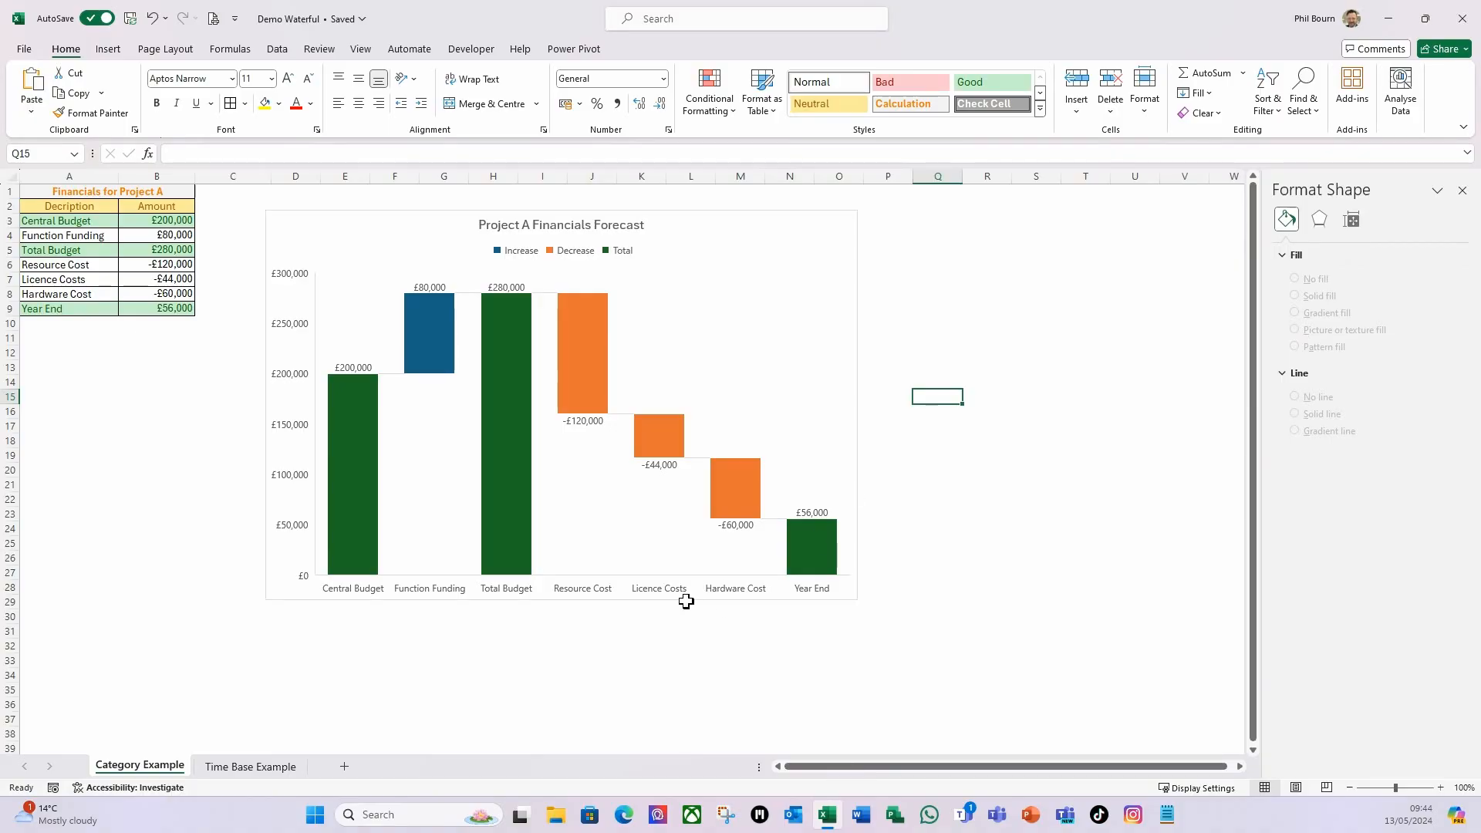
Fill all the total columns with grey by recolouring the Total legend entry
{"action": "mouse_move", "coordinate": [352, 536]}
{"action": "mouse_move", "coordinate": [819, 563]}
{"action": "left_click", "coordinate": [607, 257]}
{"action": "left_click", "coordinate": [607, 257]}
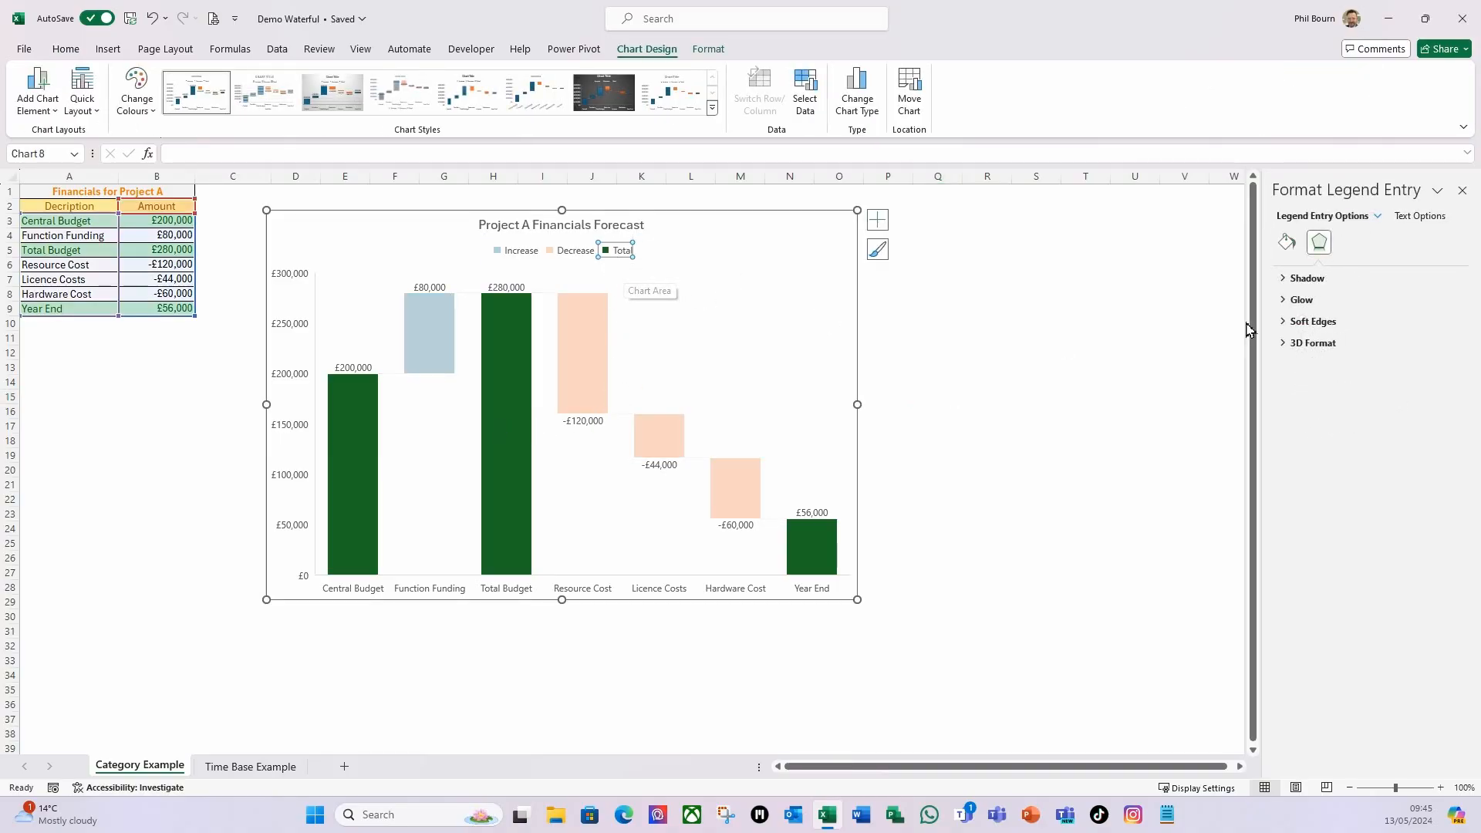
{"action": "left_click", "coordinate": [1283, 248]}
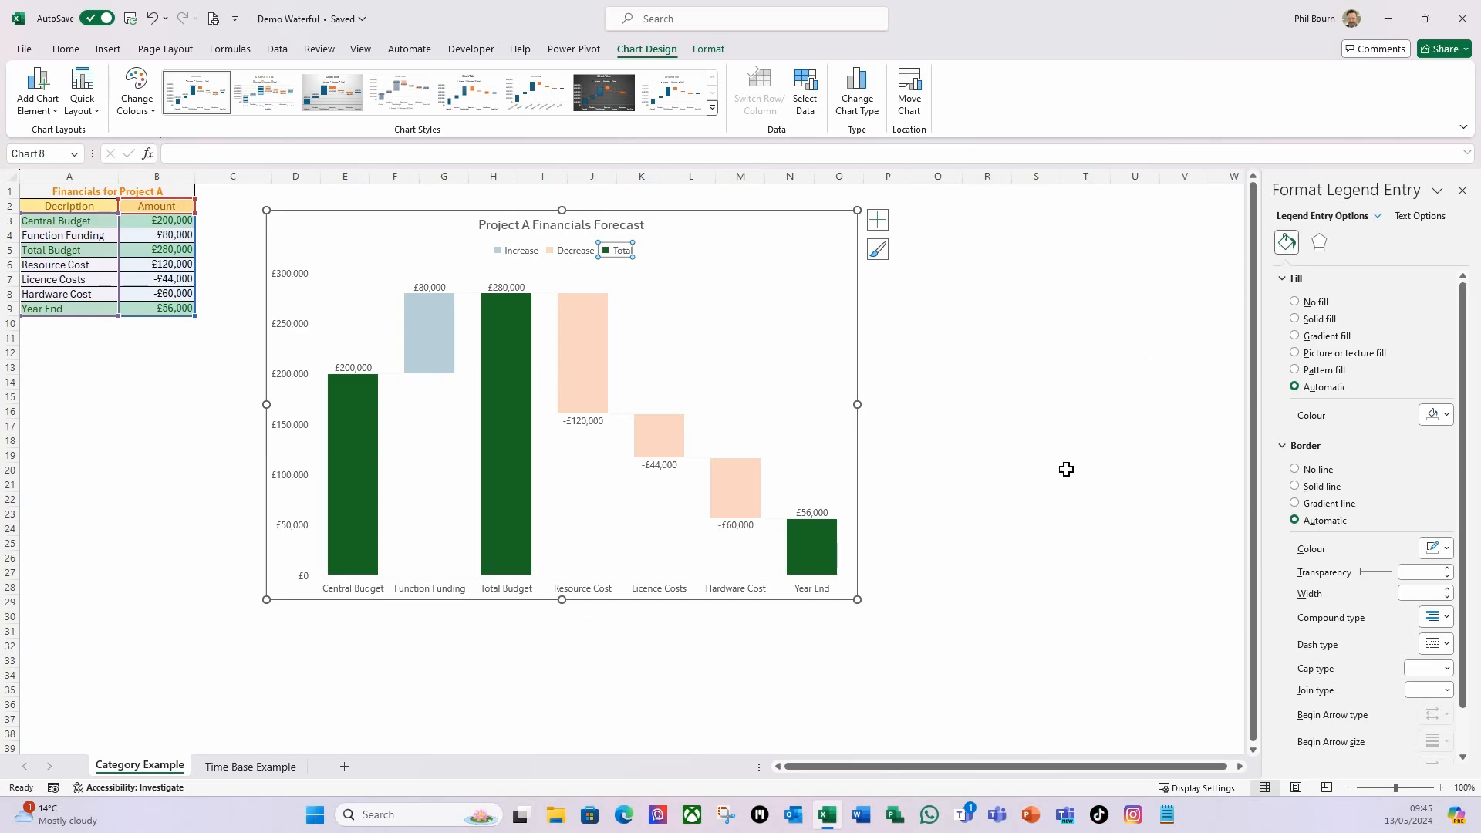
{"action": "left_click", "coordinate": [1439, 419]}
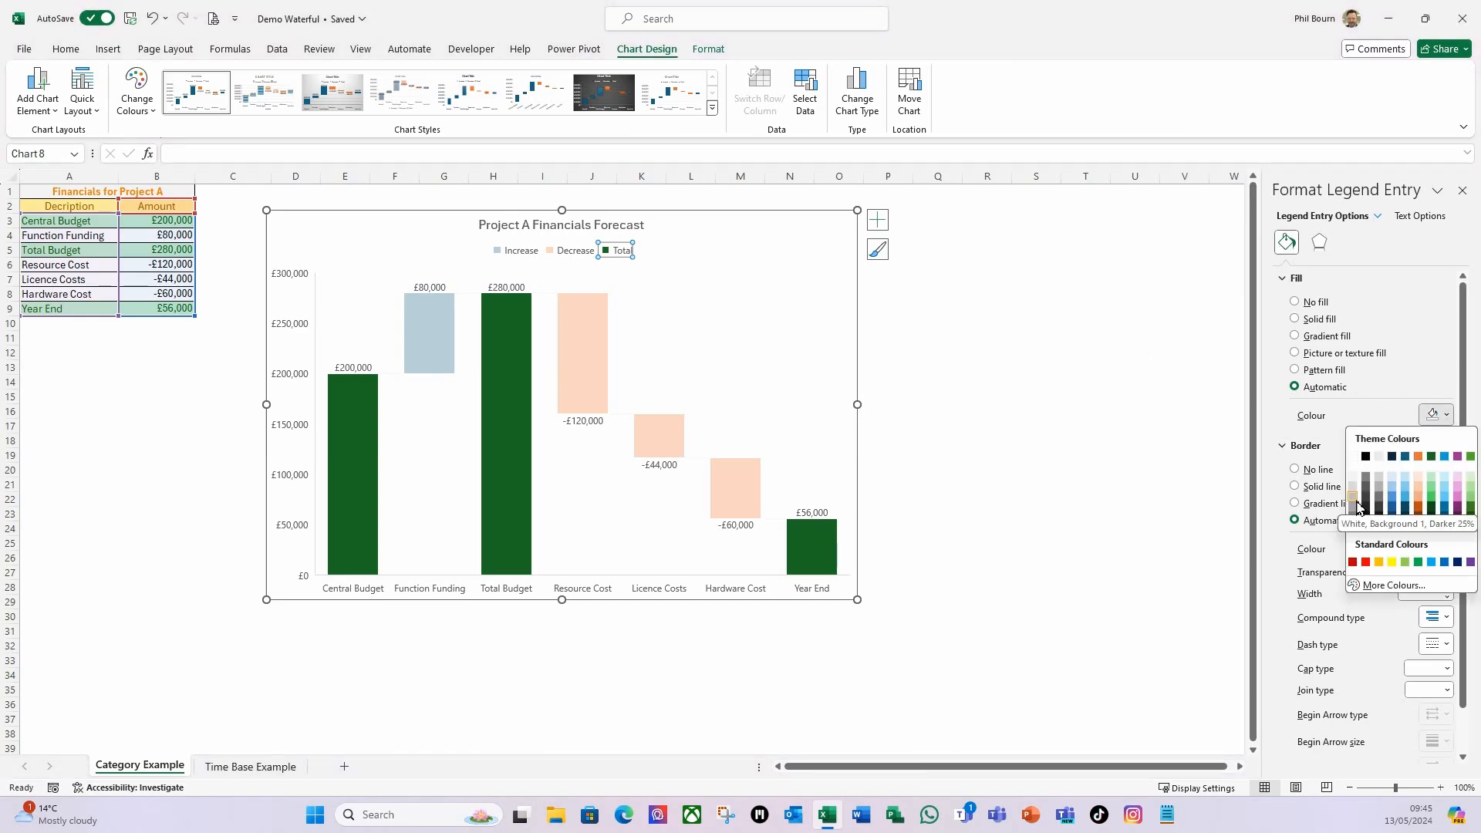
{"action": "left_click", "coordinate": [1358, 512]}
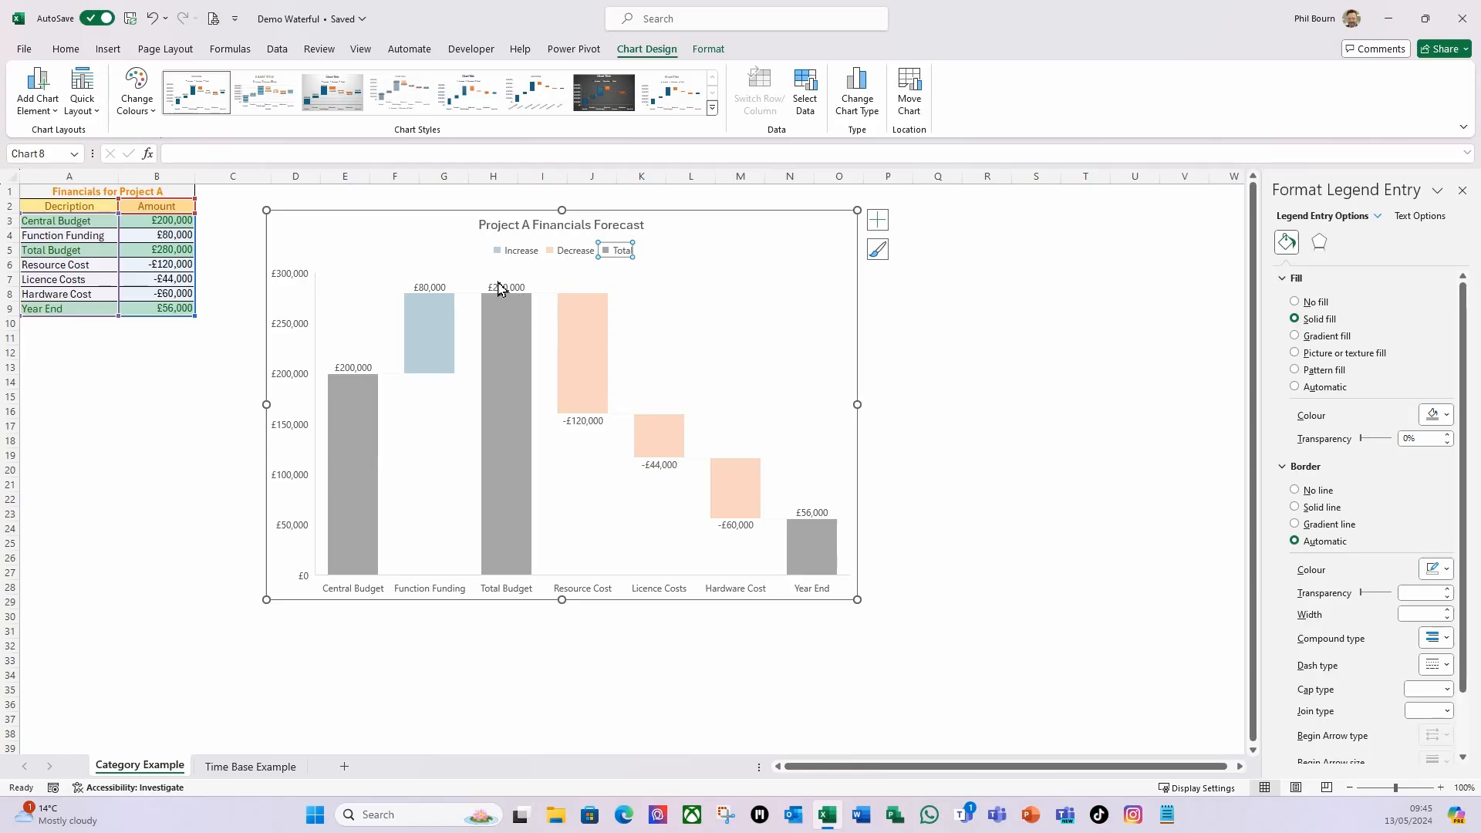
Recolour the Increase legend entry with the standard green fill
{"action": "left_click", "coordinate": [509, 251]}
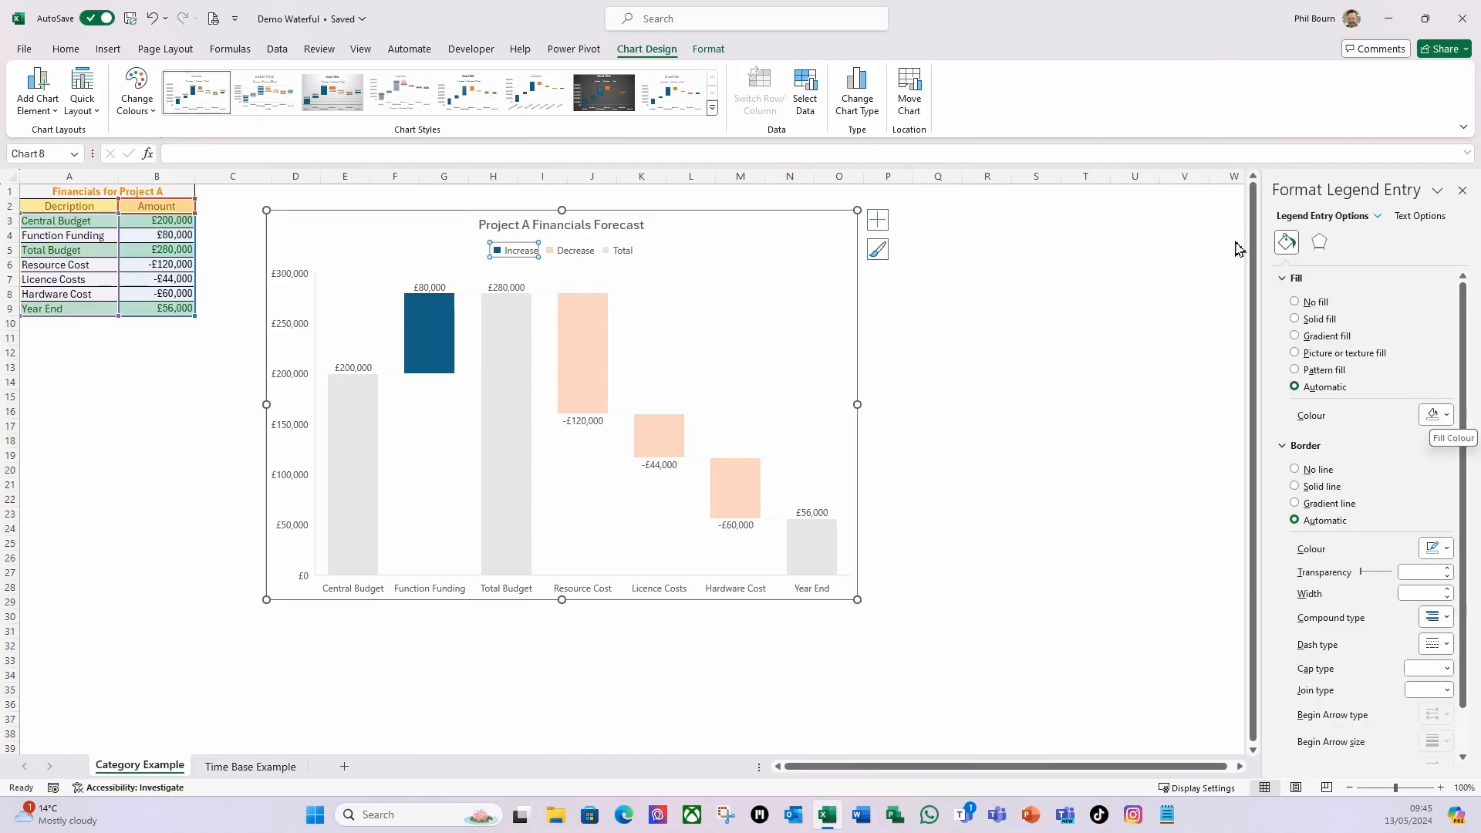
{"action": "left_click", "coordinate": [1447, 417]}
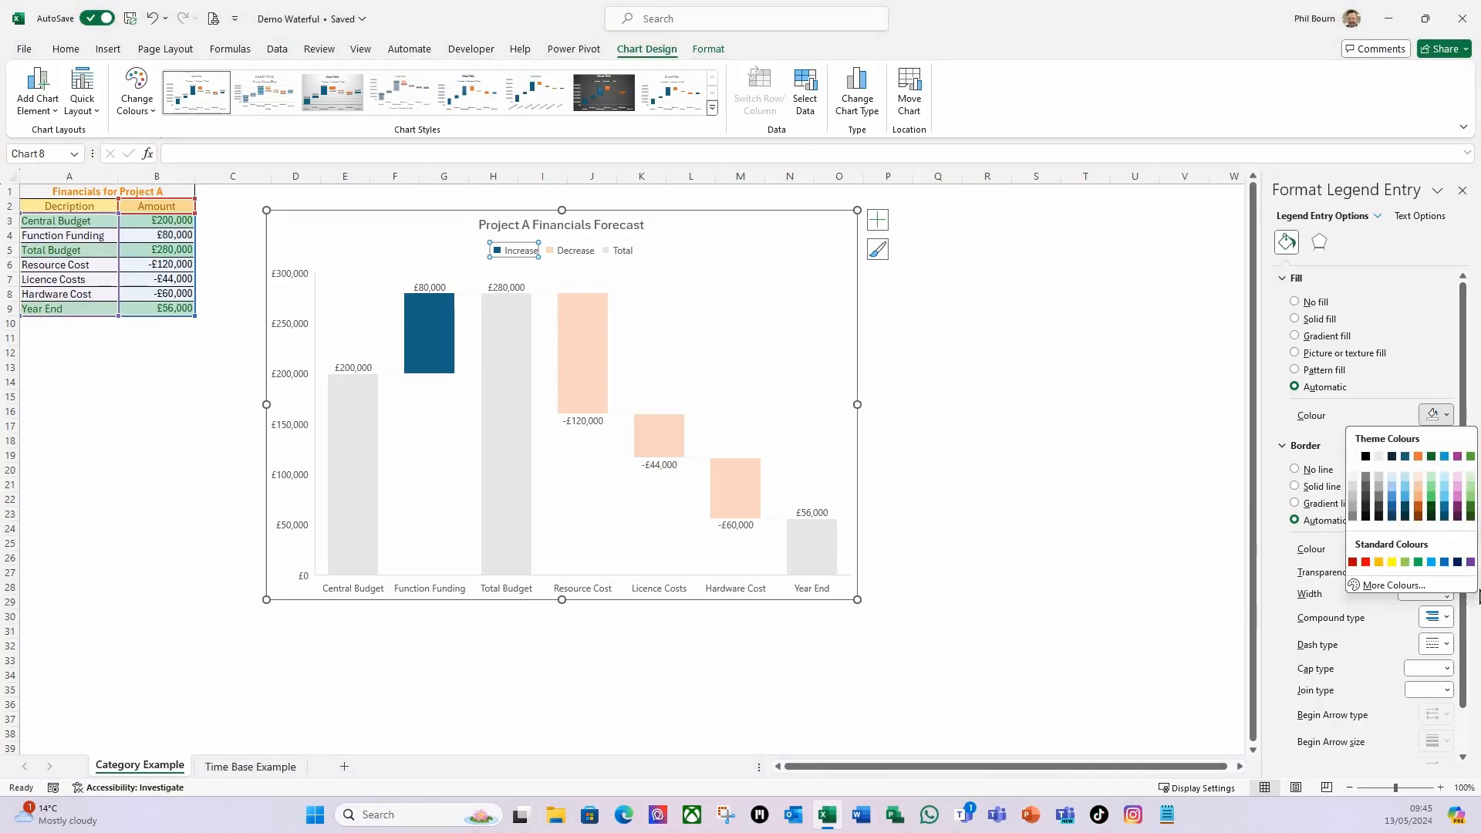
{"action": "left_click", "coordinate": [1418, 564]}
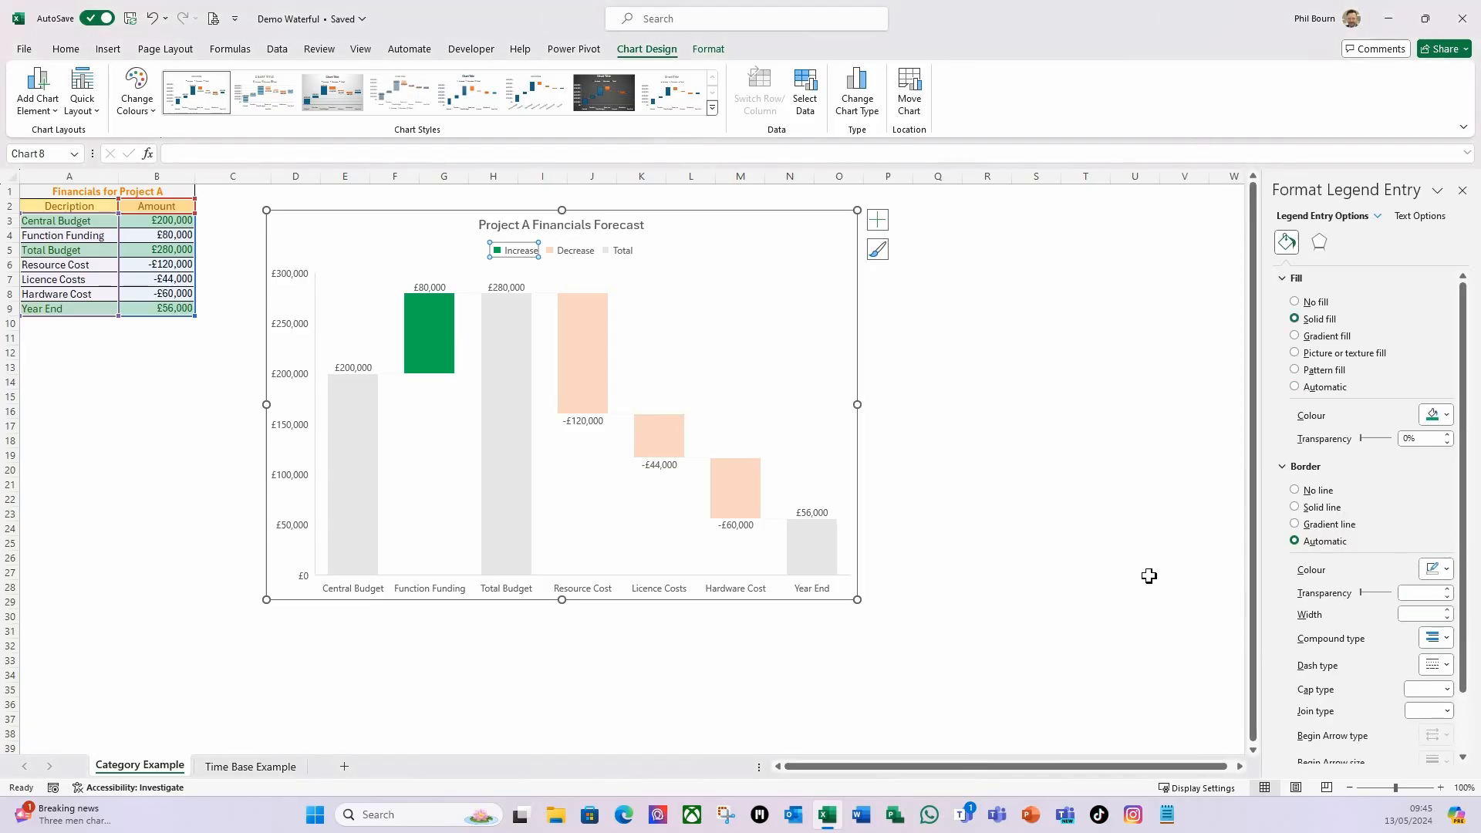
Recolour the Decrease legend entry with the standard red fill so all decrease columns share it
{"action": "left_click", "coordinate": [549, 253]}
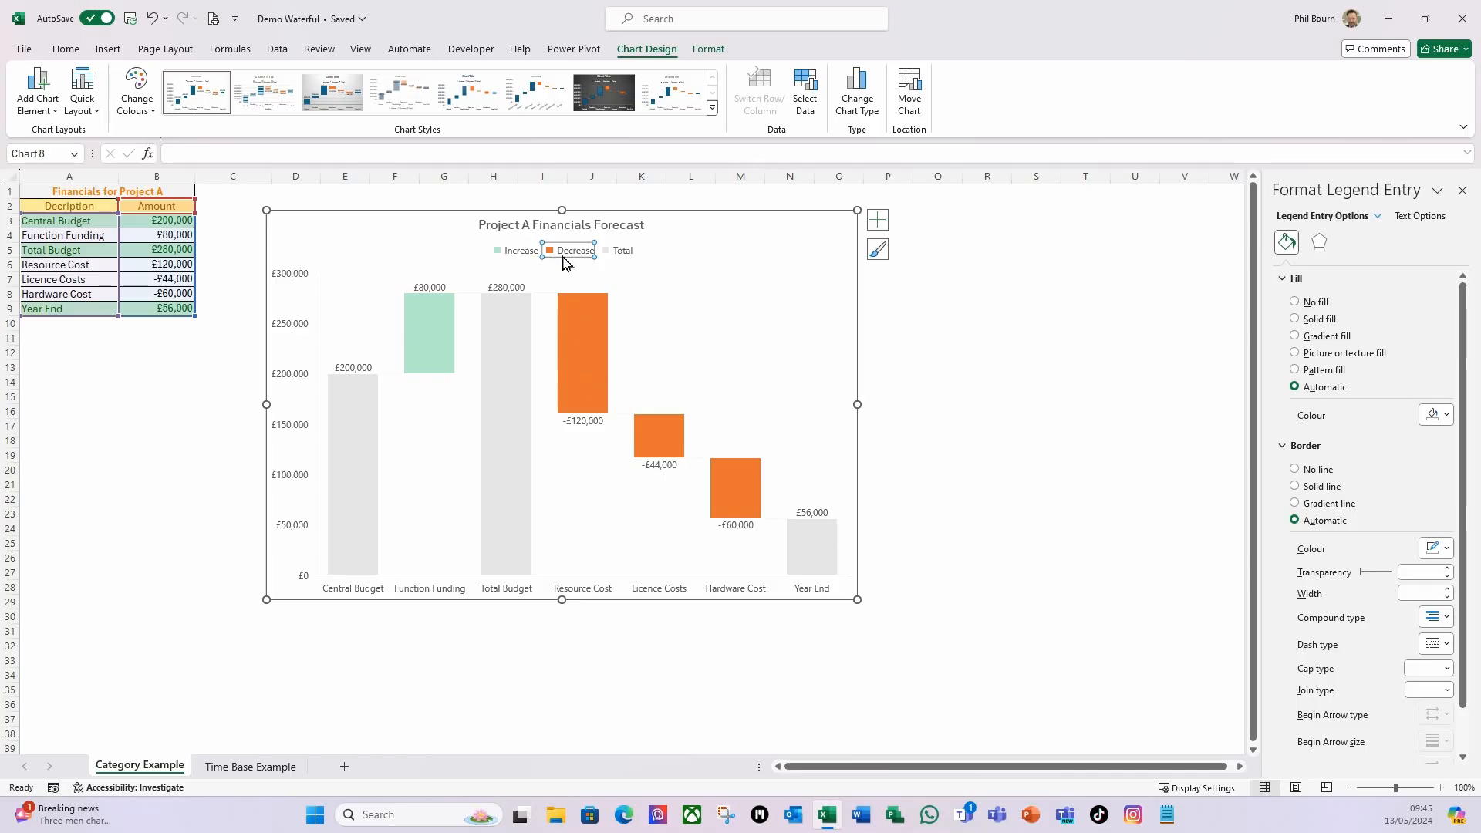
{"action": "left_click", "coordinate": [65, 48]}
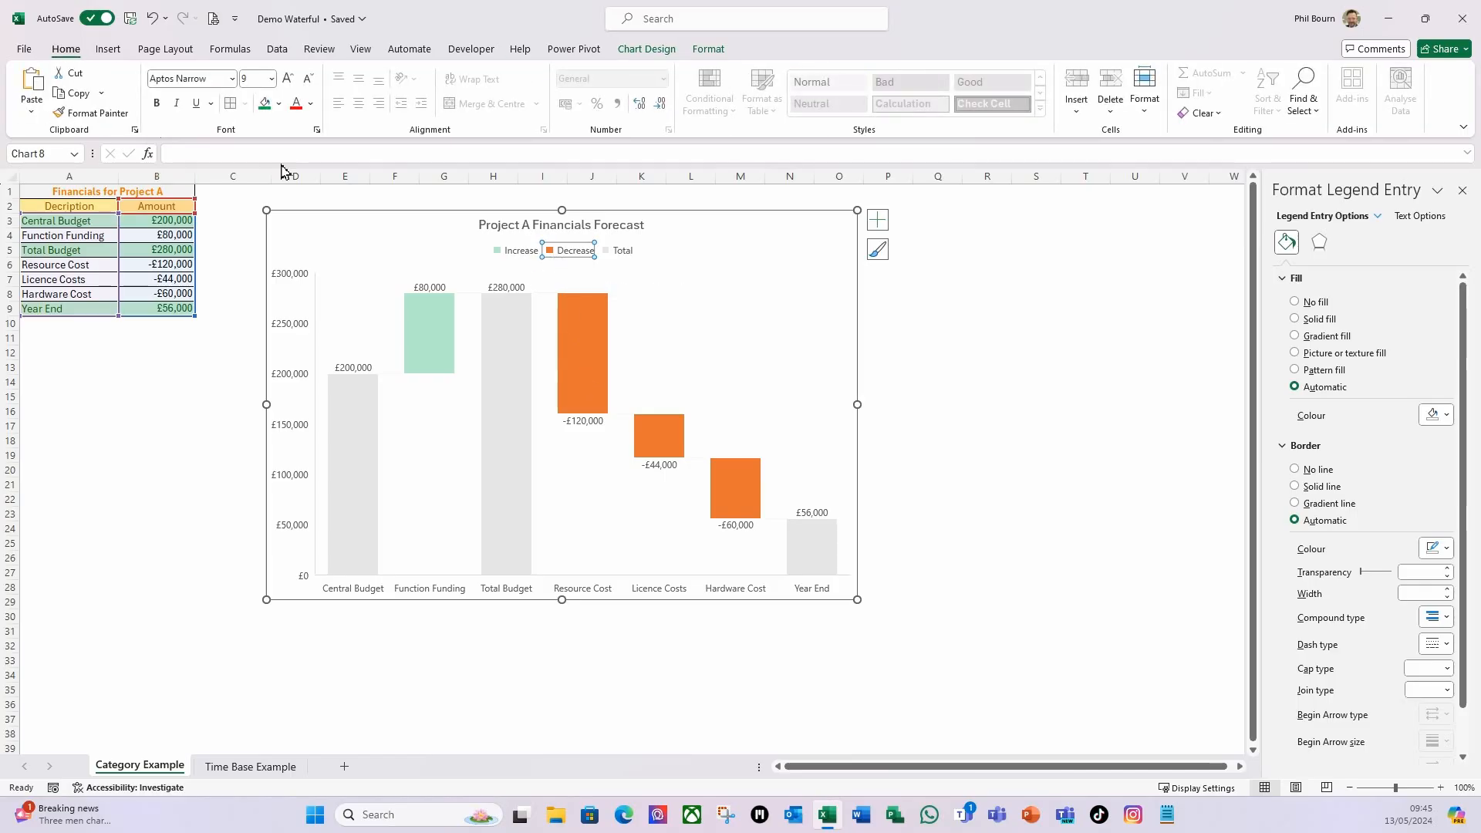
{"action": "left_click", "coordinate": [278, 104]}
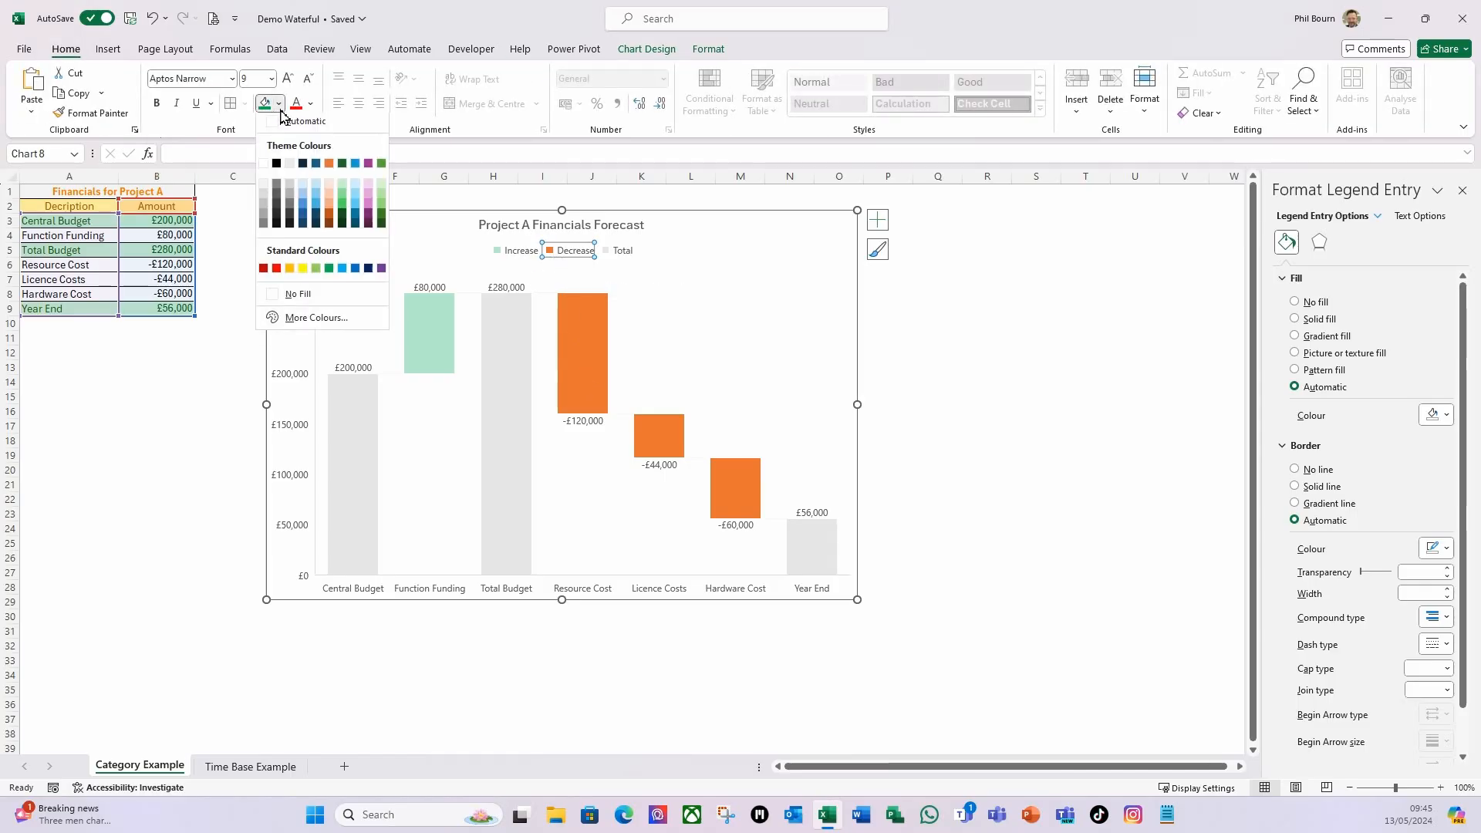
{"action": "left_click", "coordinate": [277, 273]}
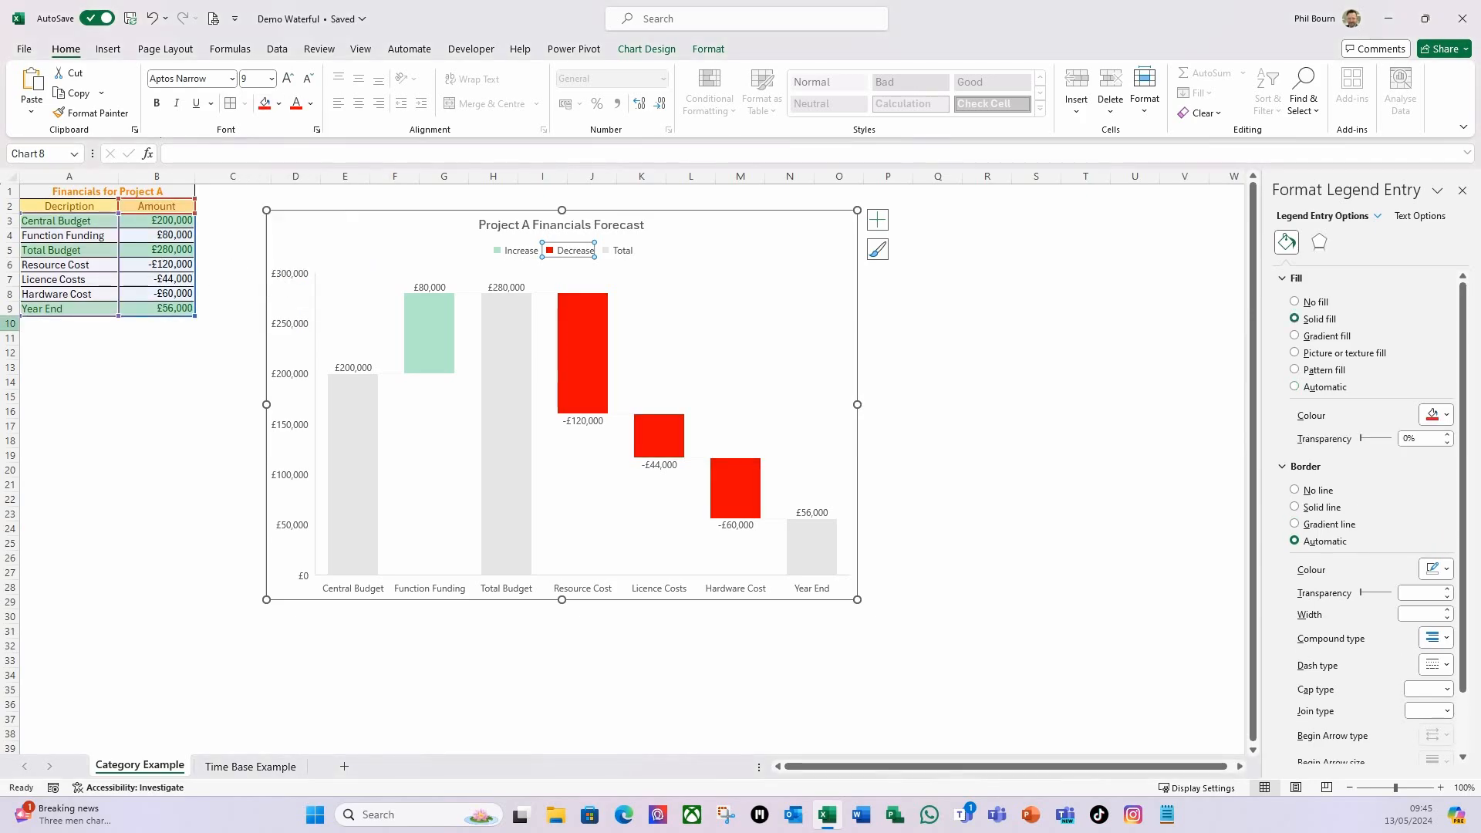
{"action": "left_click", "coordinate": [976, 369]}
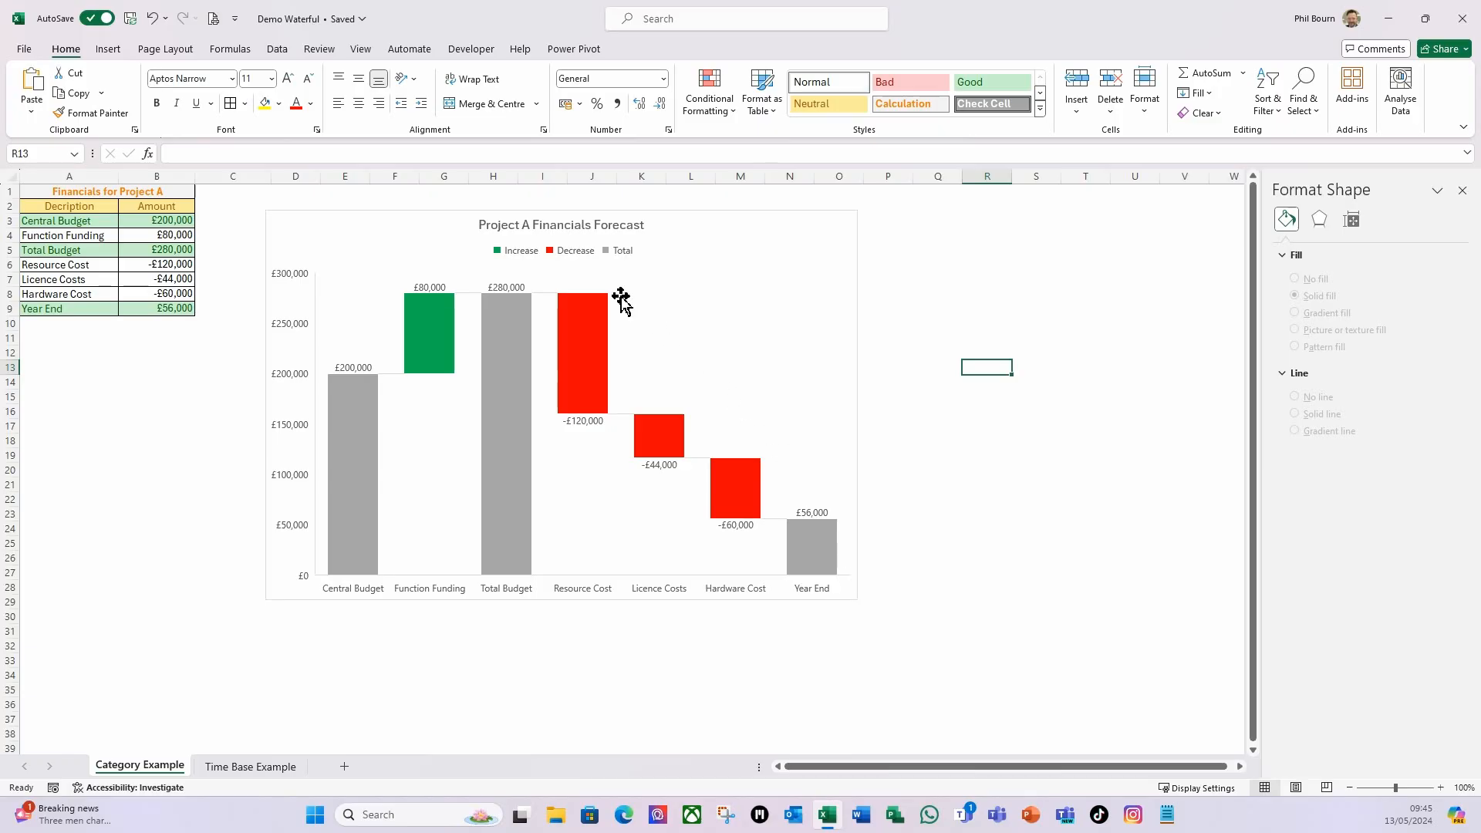
Move the legend of the Project A Financials Forecast chart to the bottom
{"action": "left_click", "coordinate": [826, 231]}
{"action": "left_click", "coordinate": [878, 222]}
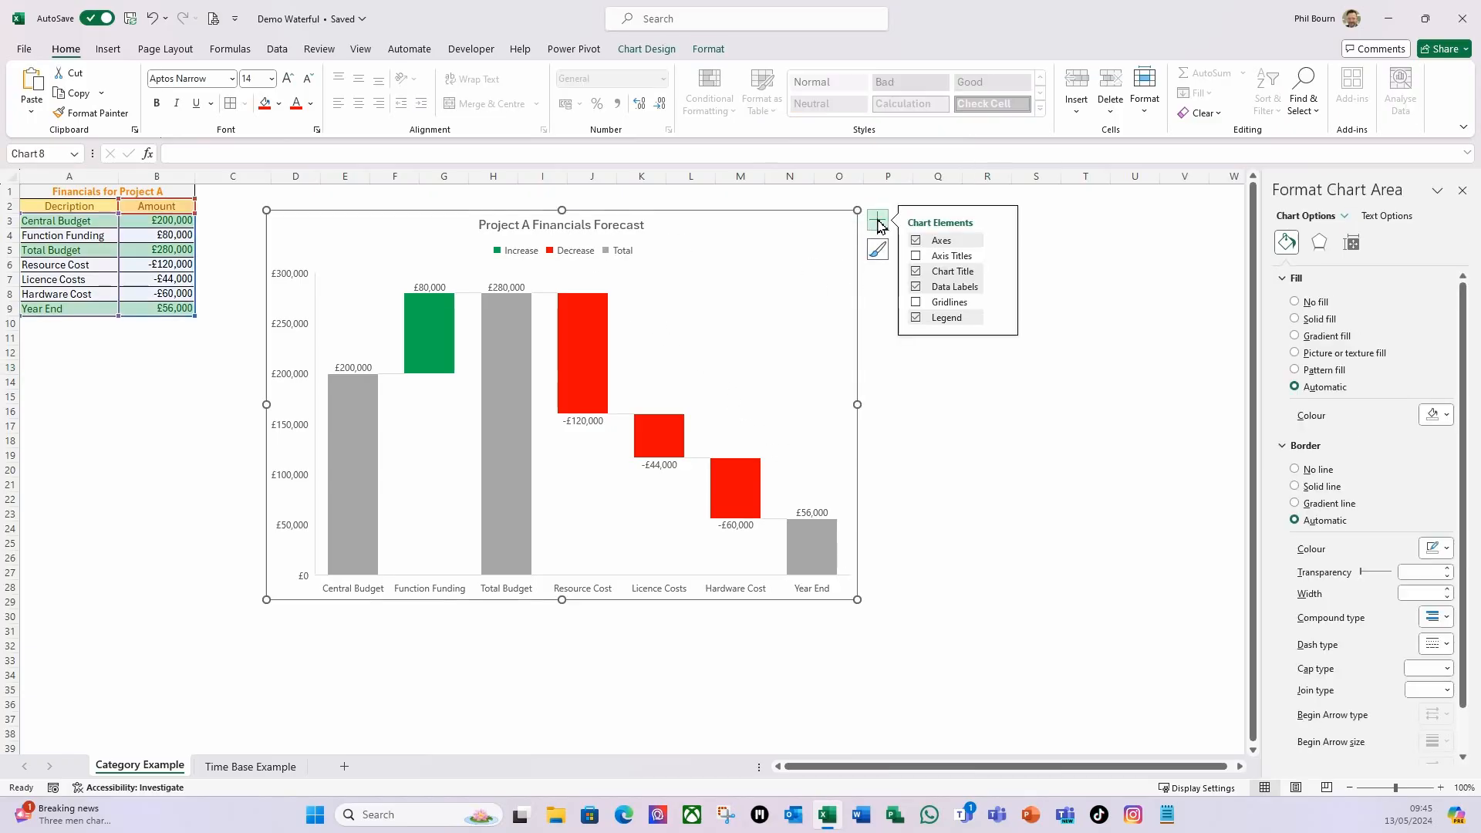
{"action": "mouse_move", "coordinate": [1000, 317]}
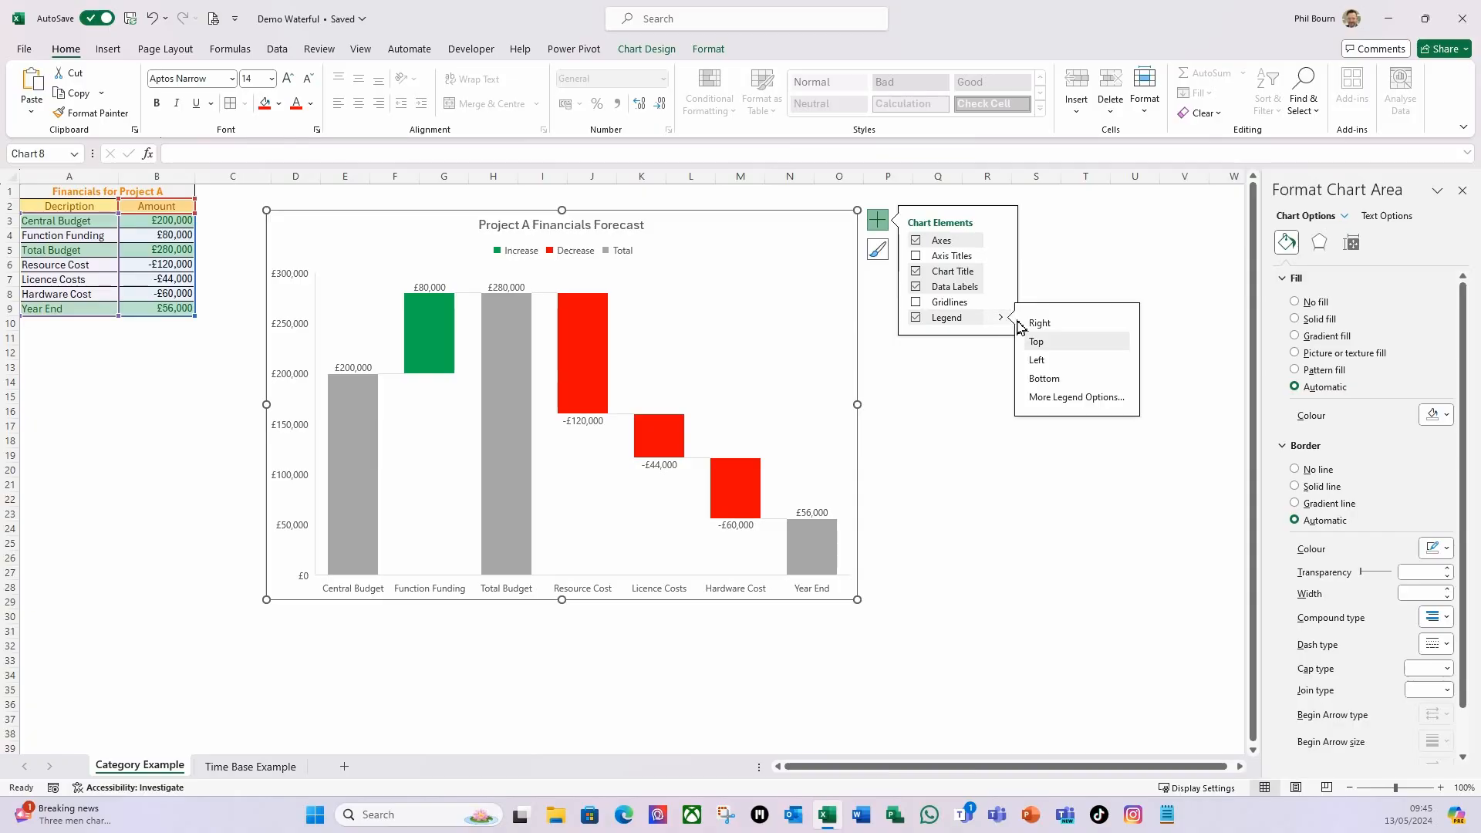
{"action": "left_click", "coordinate": [1063, 378]}
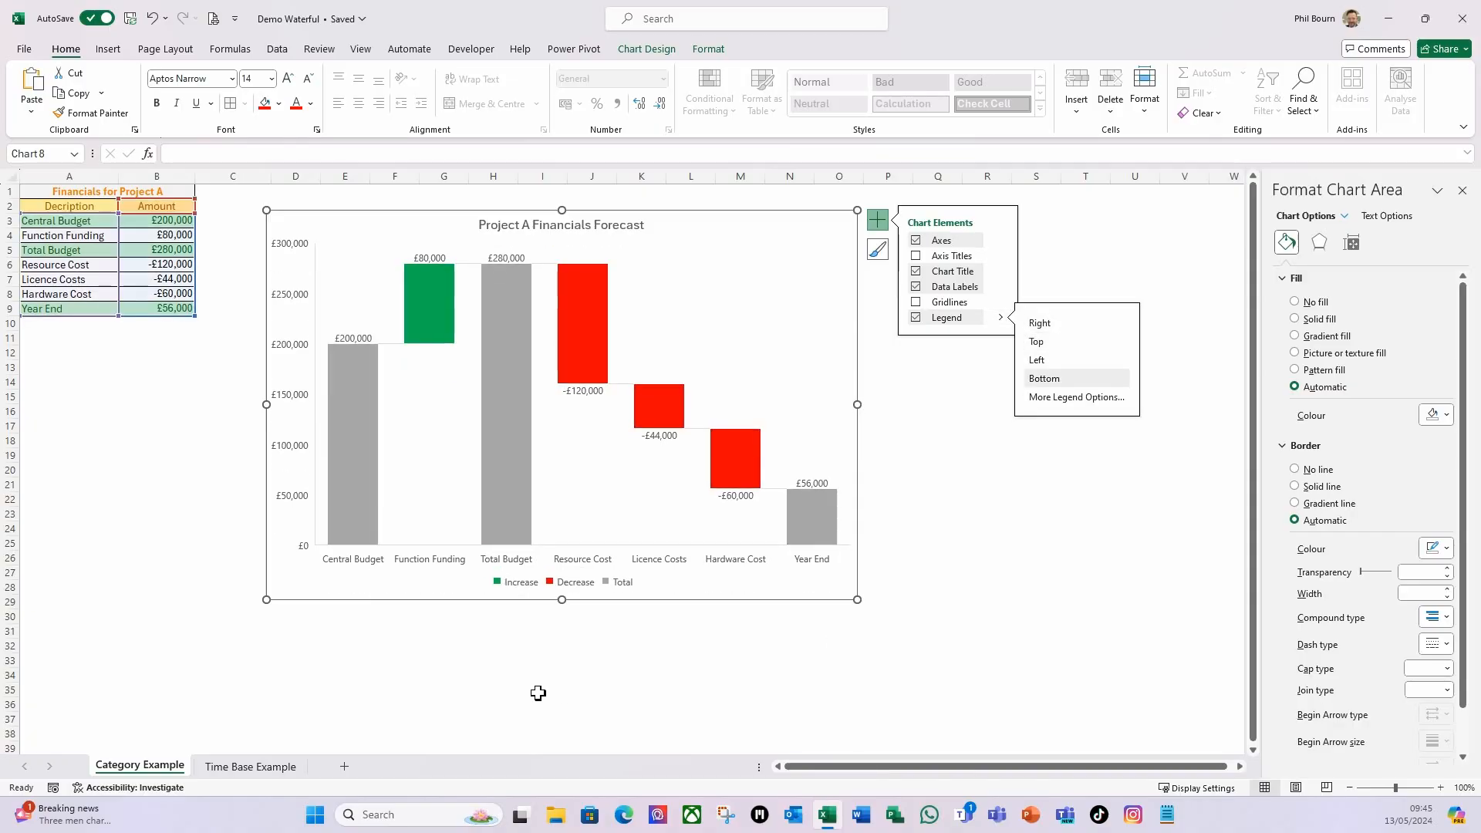
{"action": "left_click", "coordinate": [760, 645]}
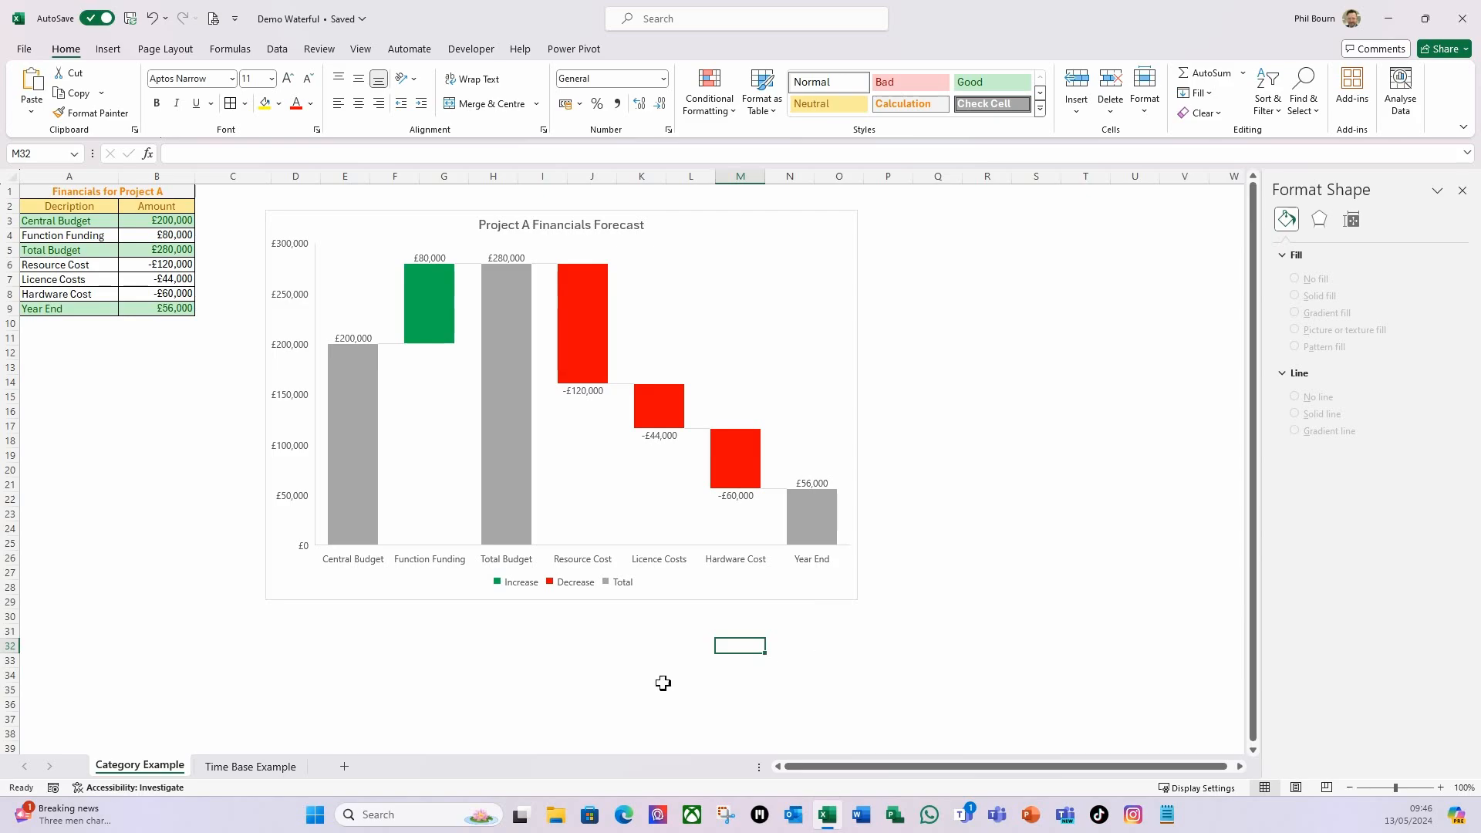
{"action": "left_click", "coordinate": [424, 675]}
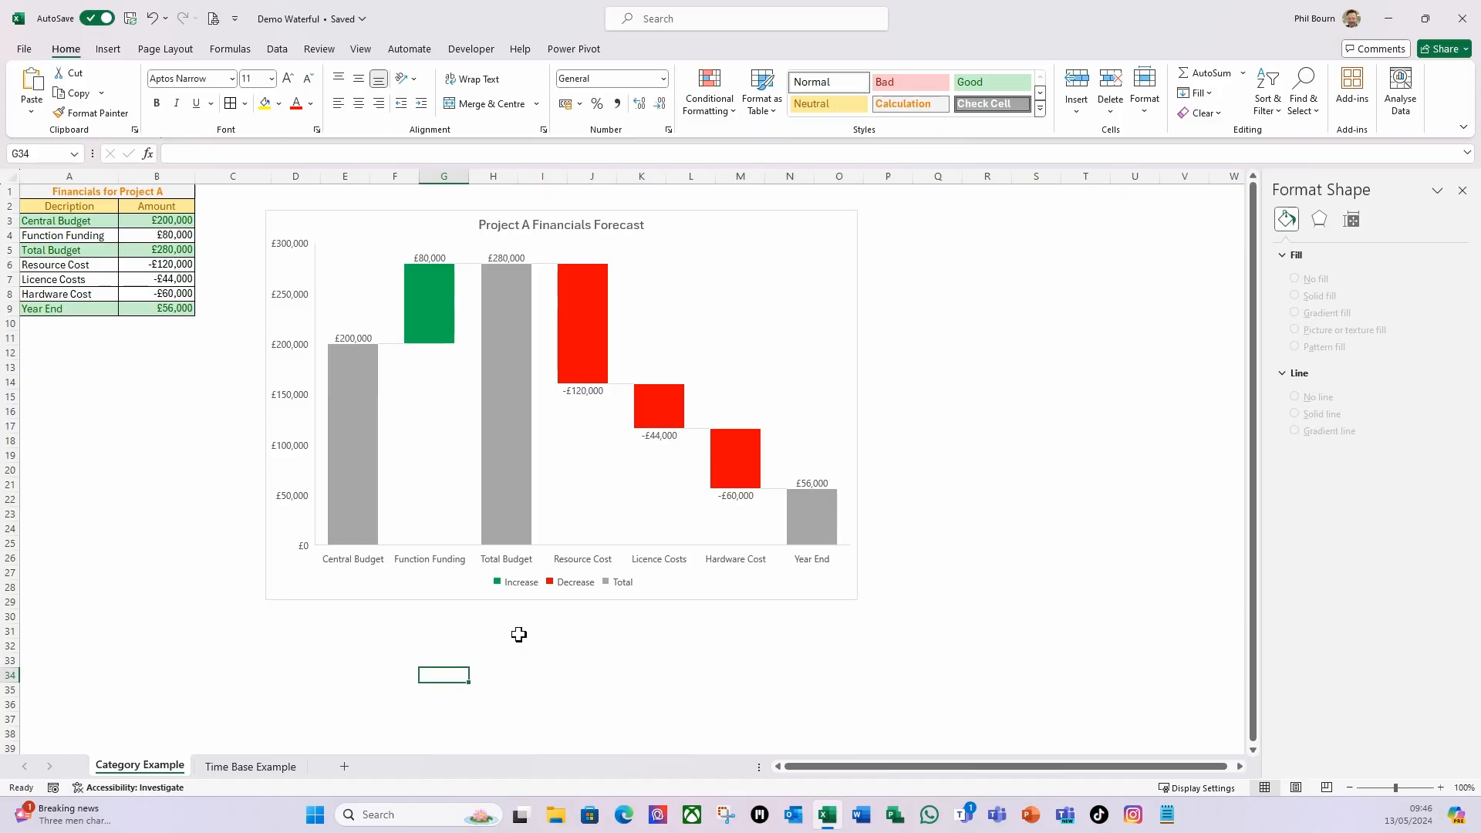
On the Time Base Example sheet, insert a waterfall chart from the headcount data in A4:B18 and place it beside the table
{"action": "left_click", "coordinate": [260, 768]}
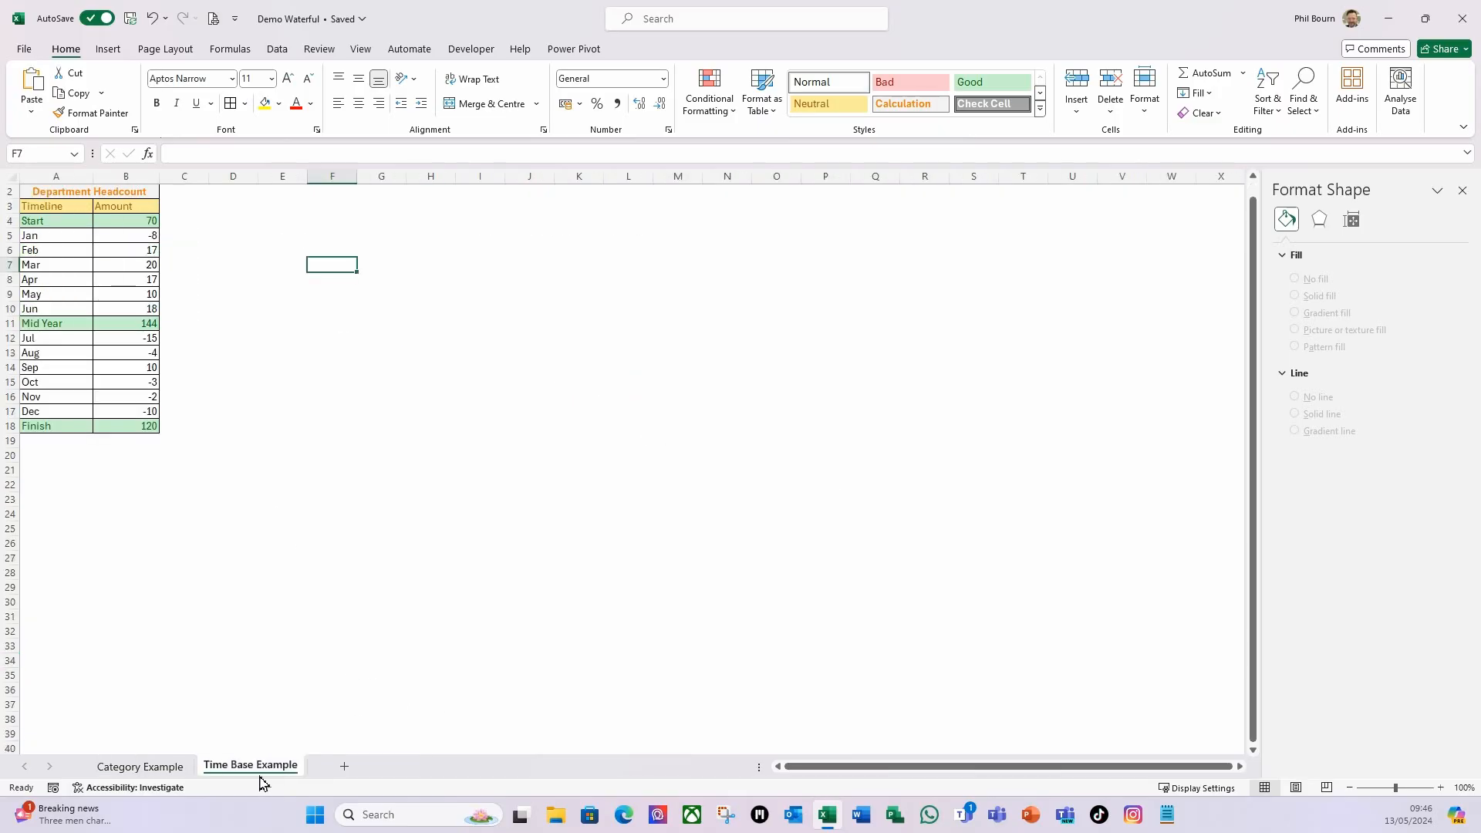
{"action": "left_click", "coordinate": [344, 623]}
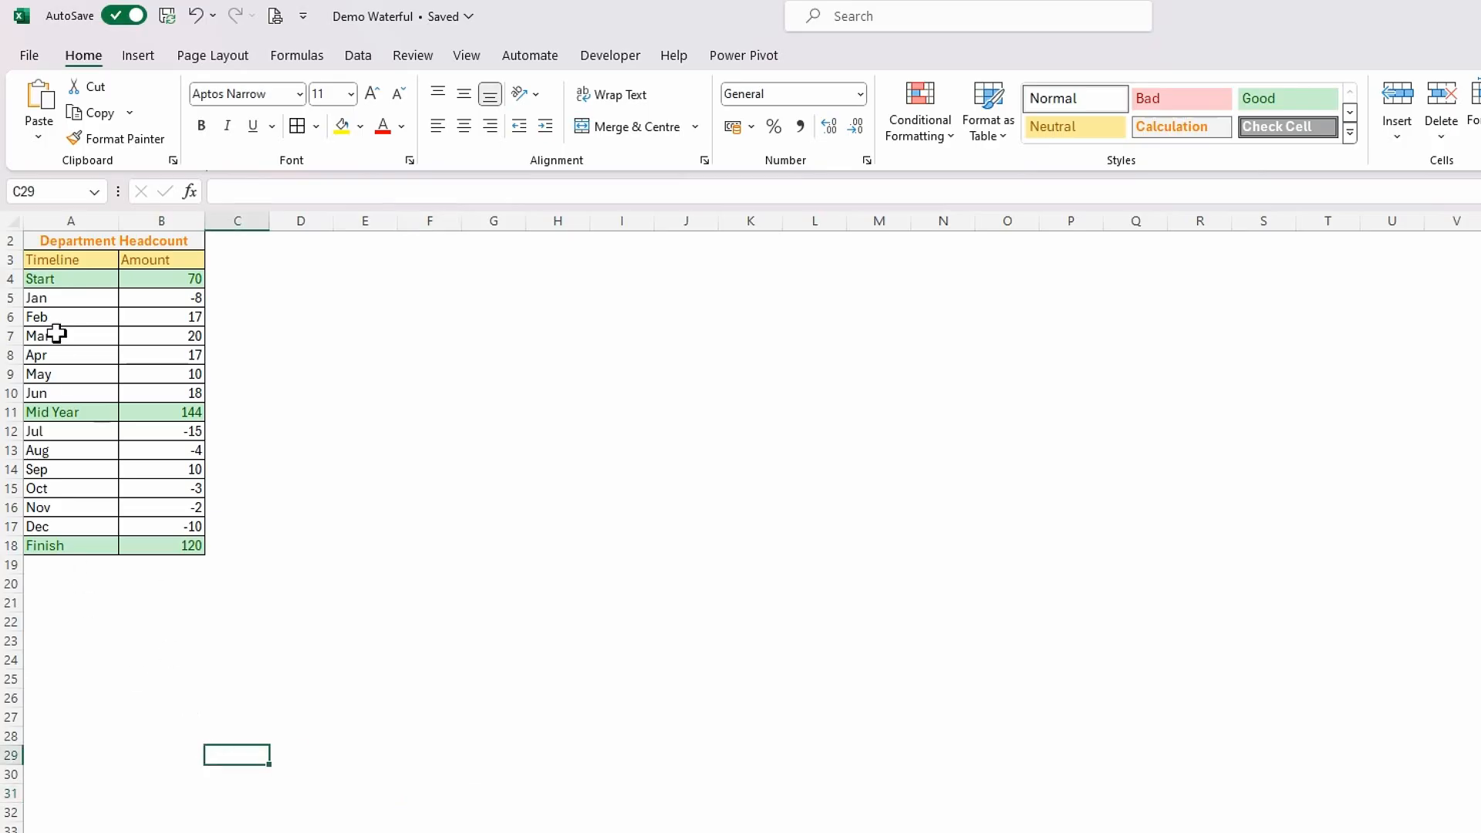
{"action": "left_click_drag", "start_coordinate": [53, 280], "coordinate": [163, 552]}
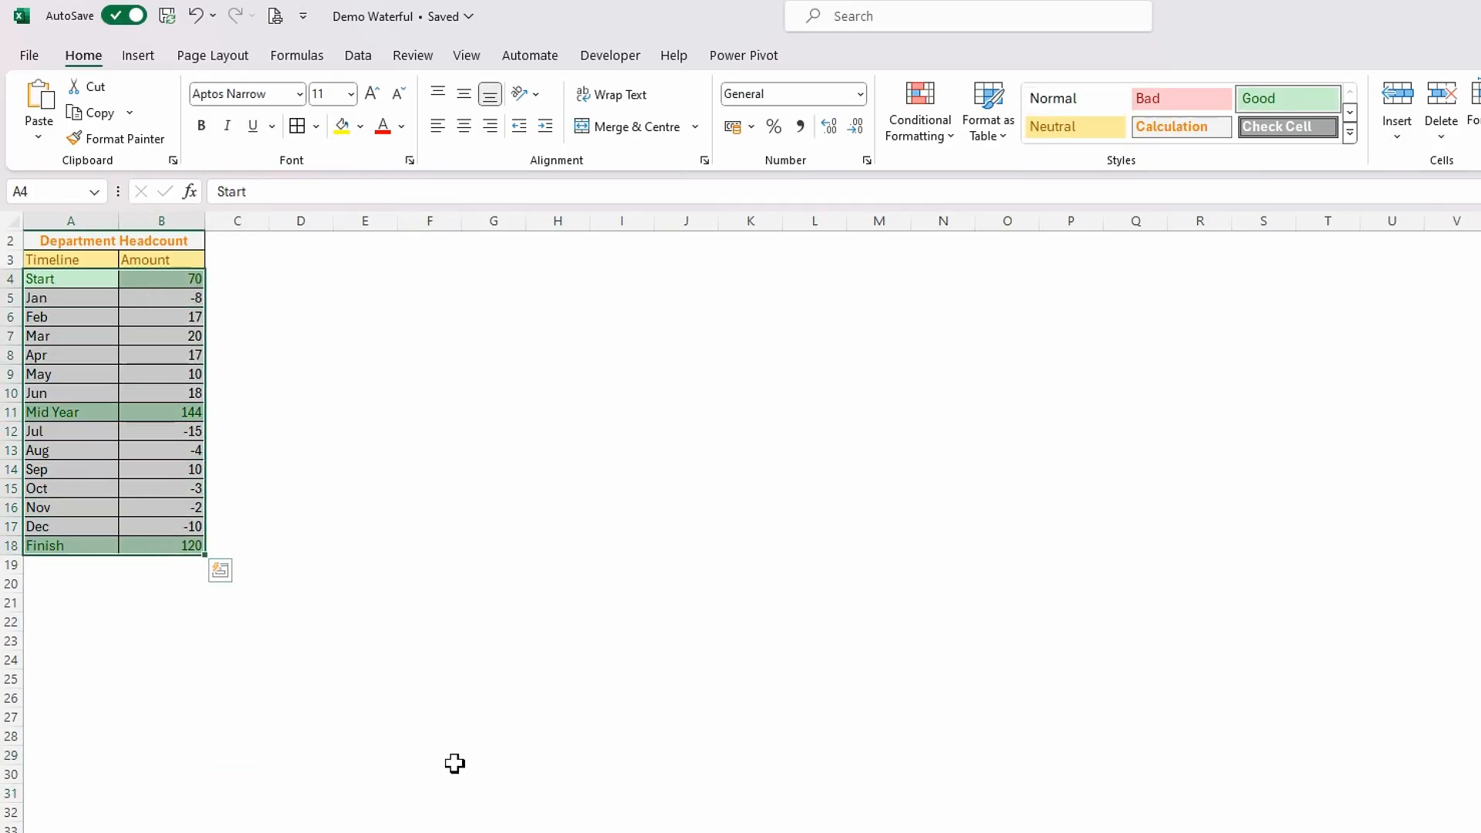
{"action": "left_click", "coordinate": [143, 58]}
{"action": "left_click", "coordinate": [742, 94]}
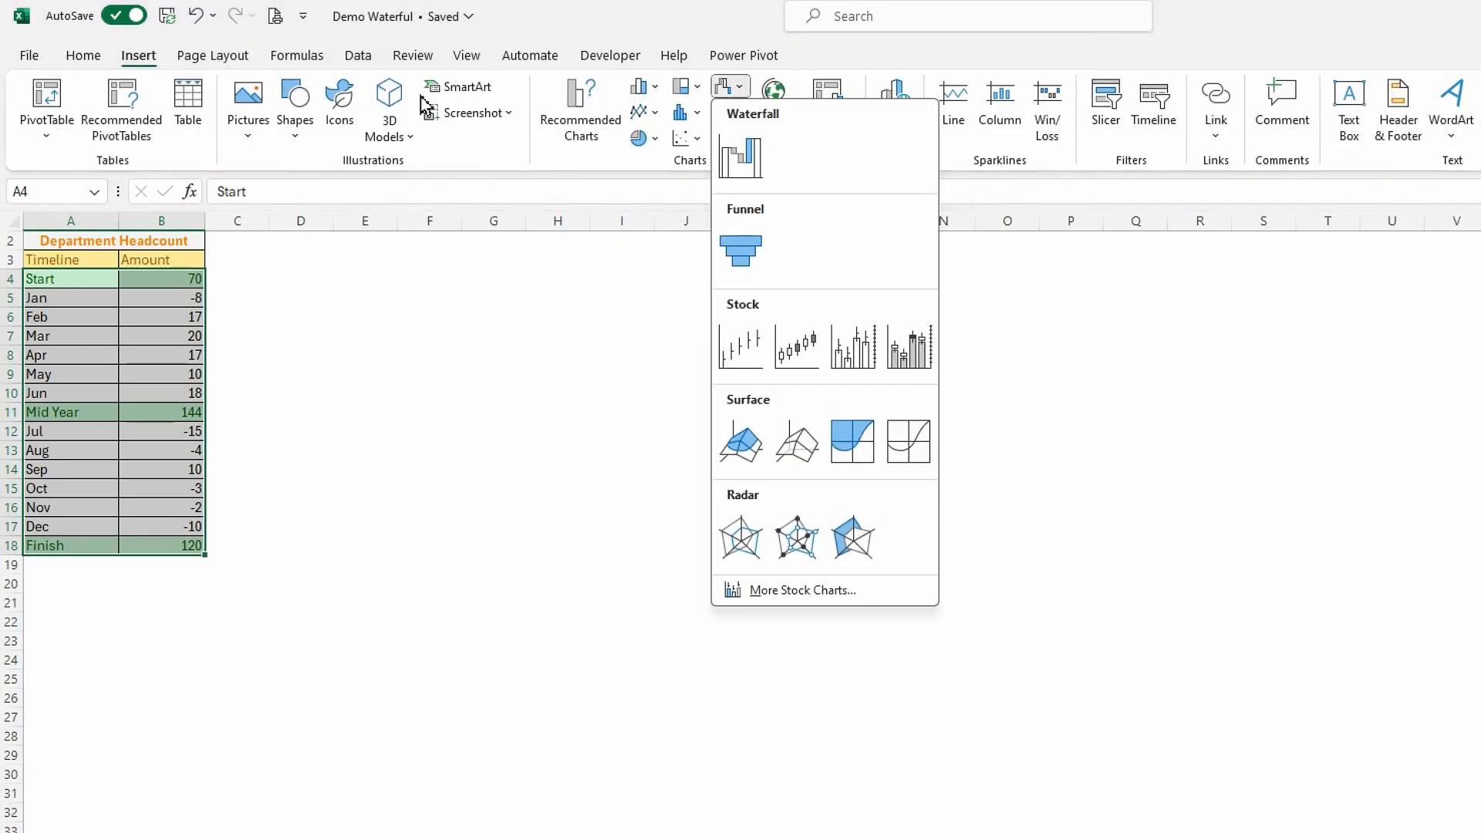
{"action": "left_click", "coordinate": [740, 153]}
{"action": "left_click_drag", "start_coordinate": [579, 457], "coordinate": [295, 253]}
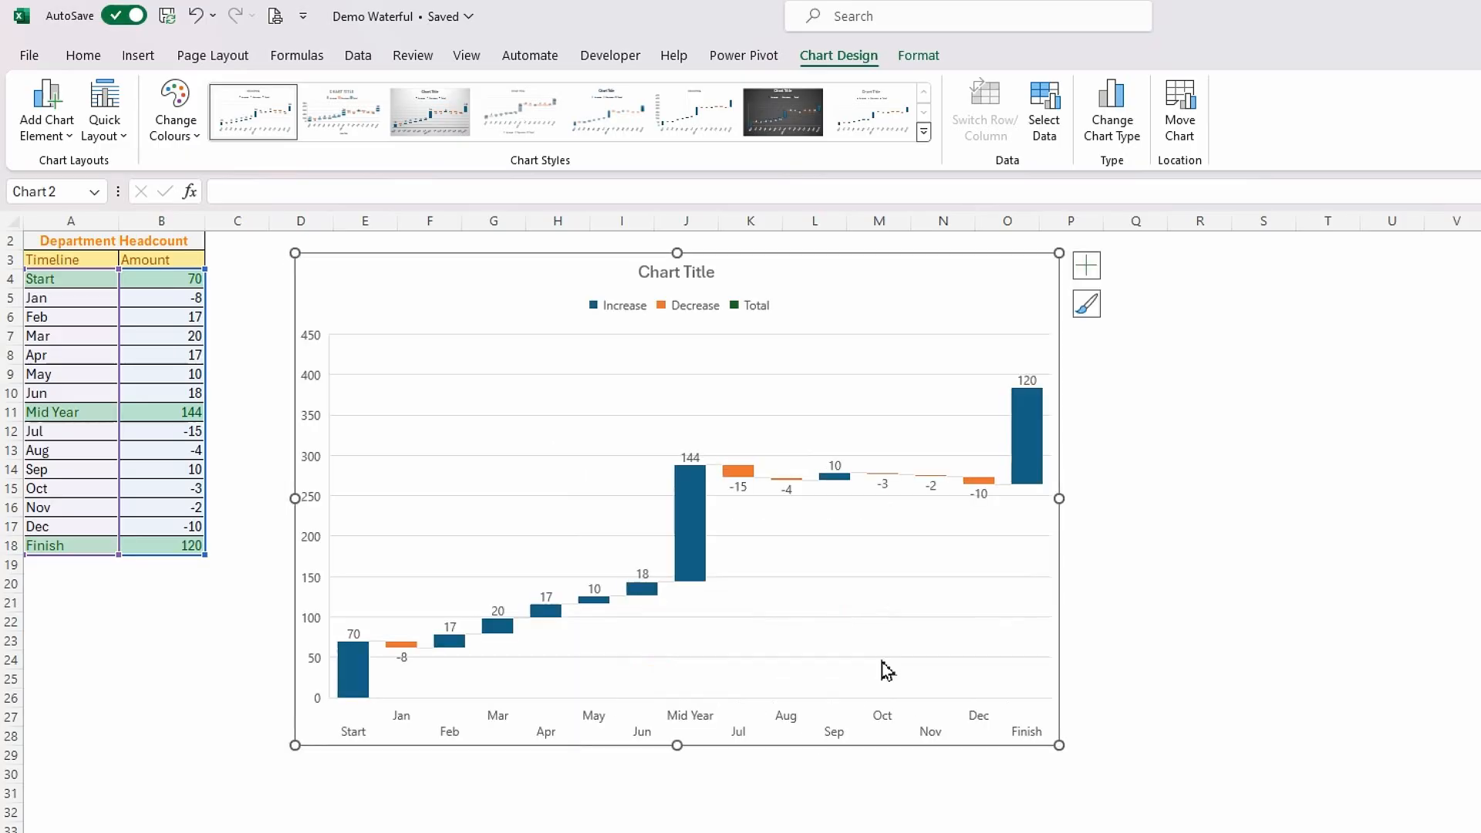
Replace the new waterfall chart's title with "Department Headcount"
{"action": "left_click", "coordinate": [688, 274]}
{"action": "left_click_drag", "start_coordinate": [713, 275], "coordinate": [648, 272]}
{"action": "type", "text": "Depart"}
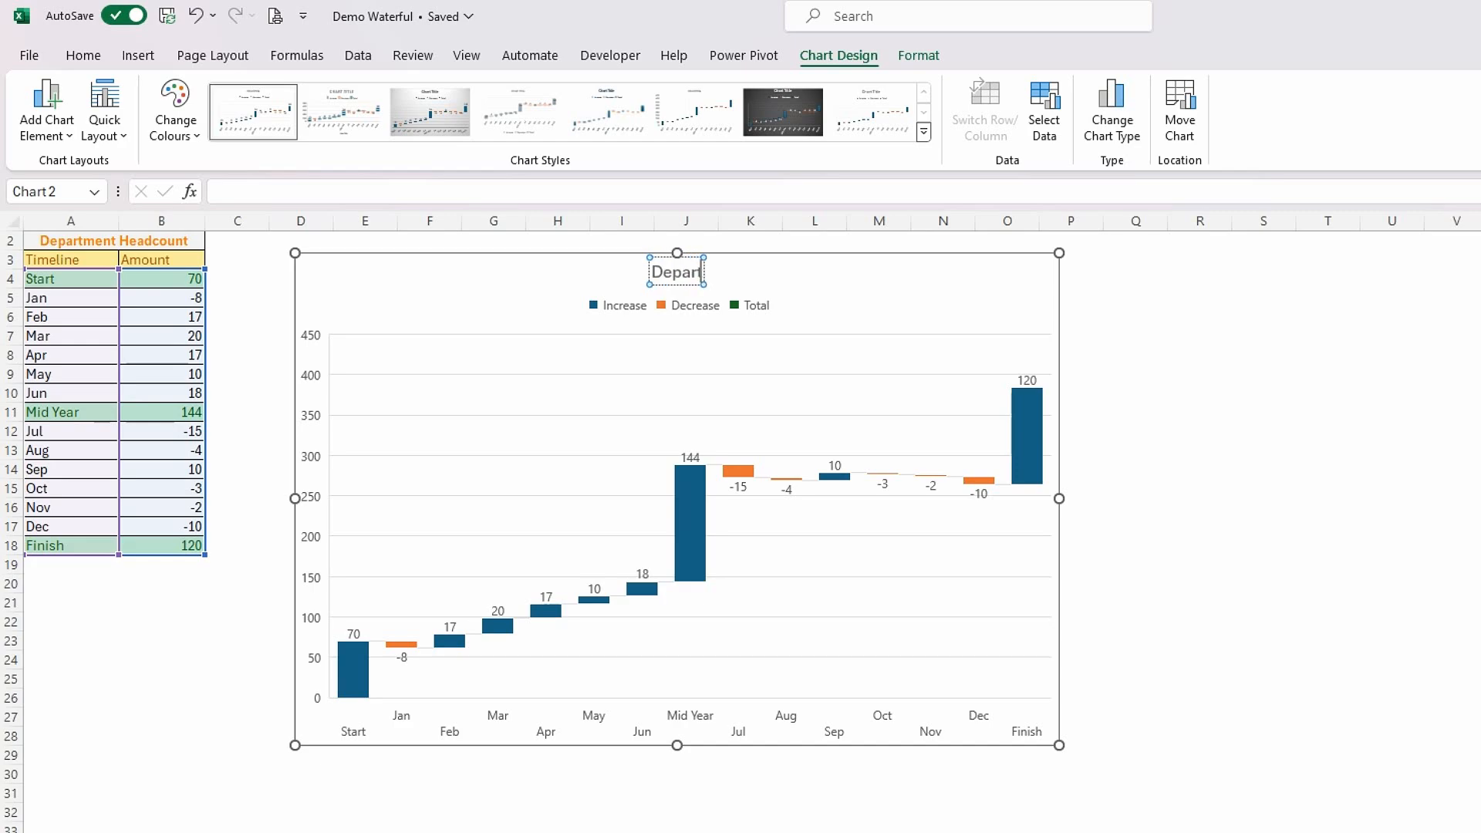
{"action": "type", "text": "ment"}
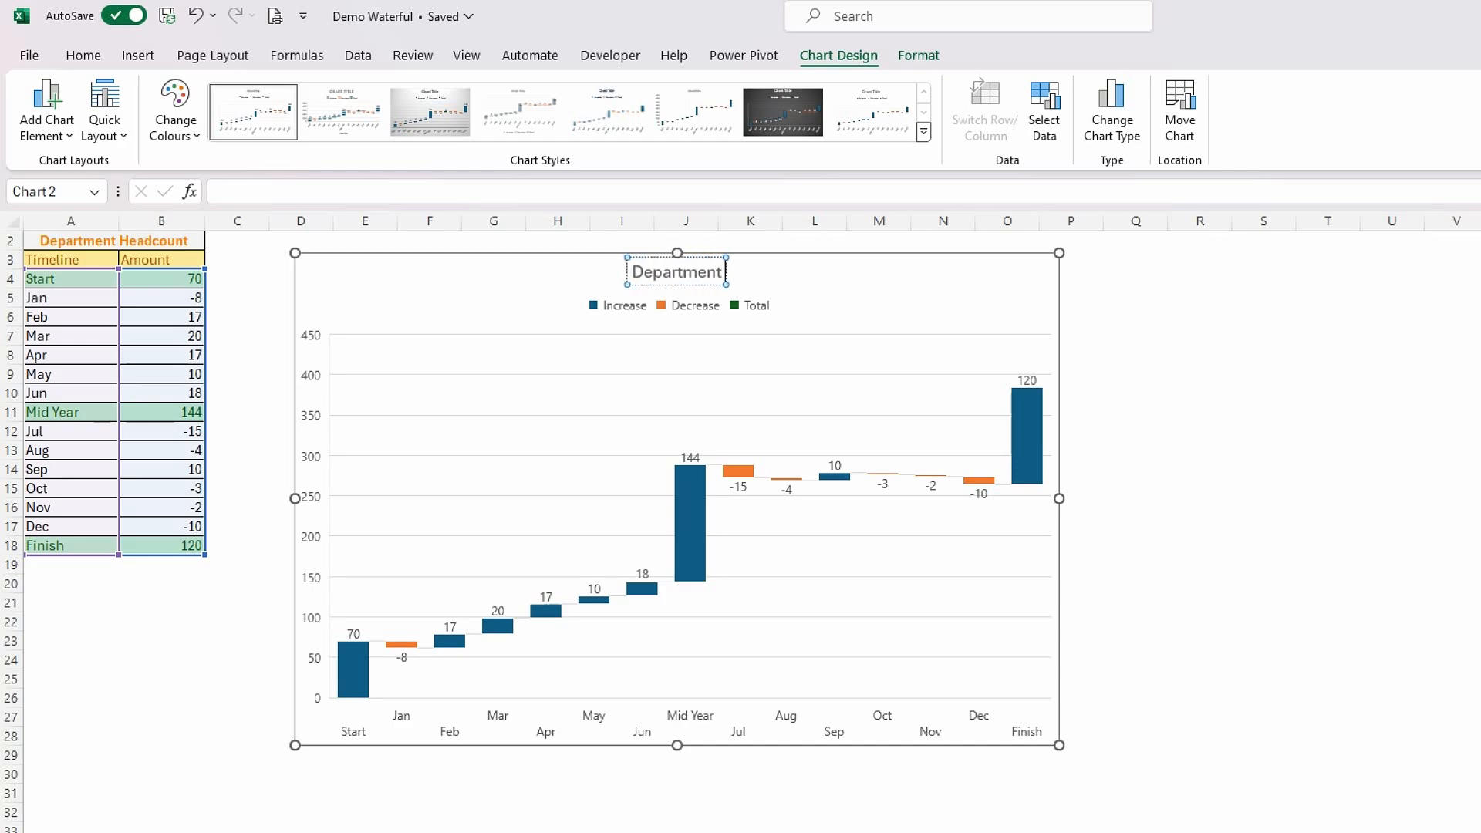
{"action": "type", "text": " Headcount"}
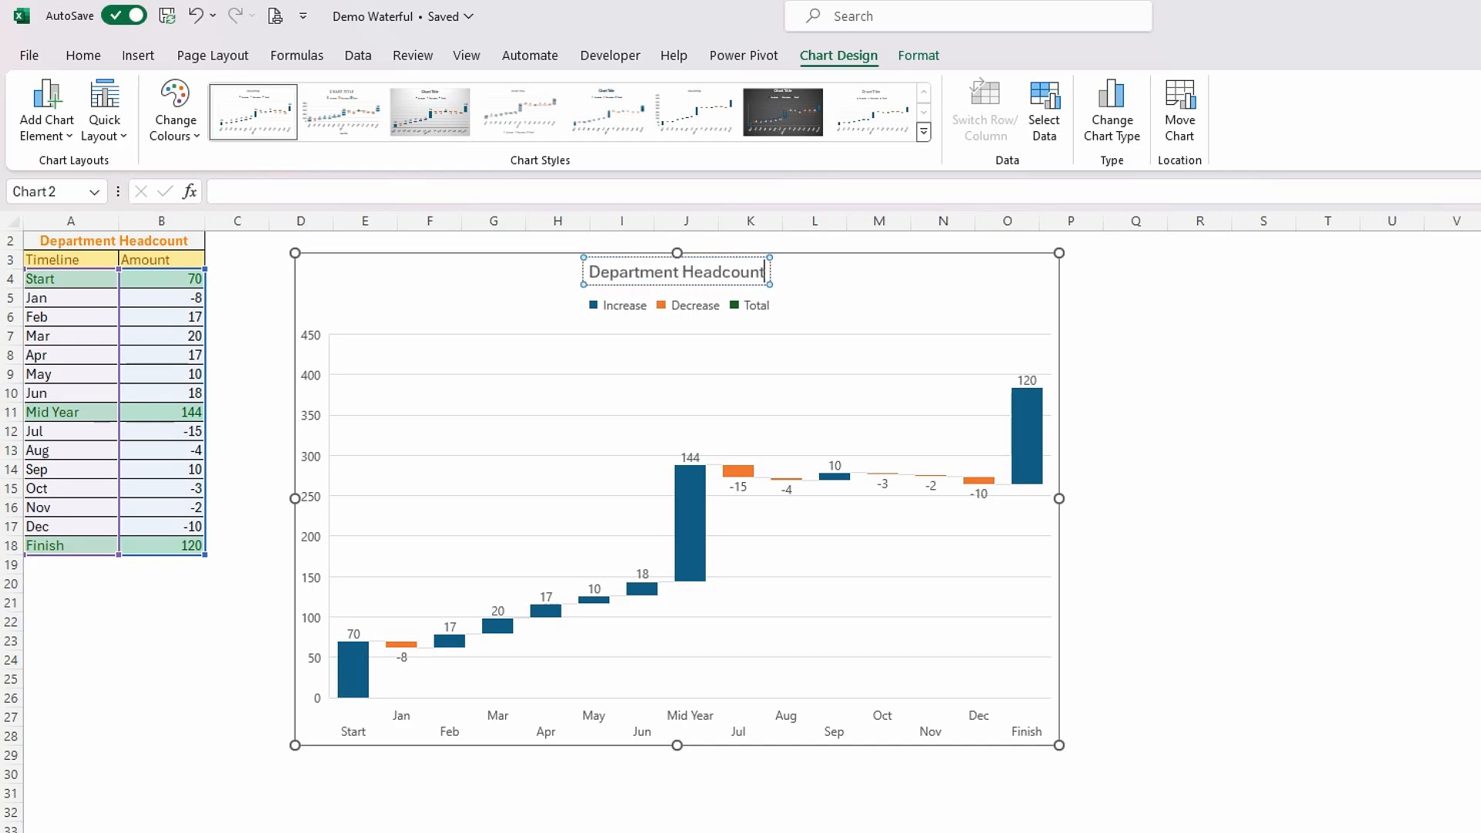
{"action": "left_click", "coordinate": [1341, 625]}
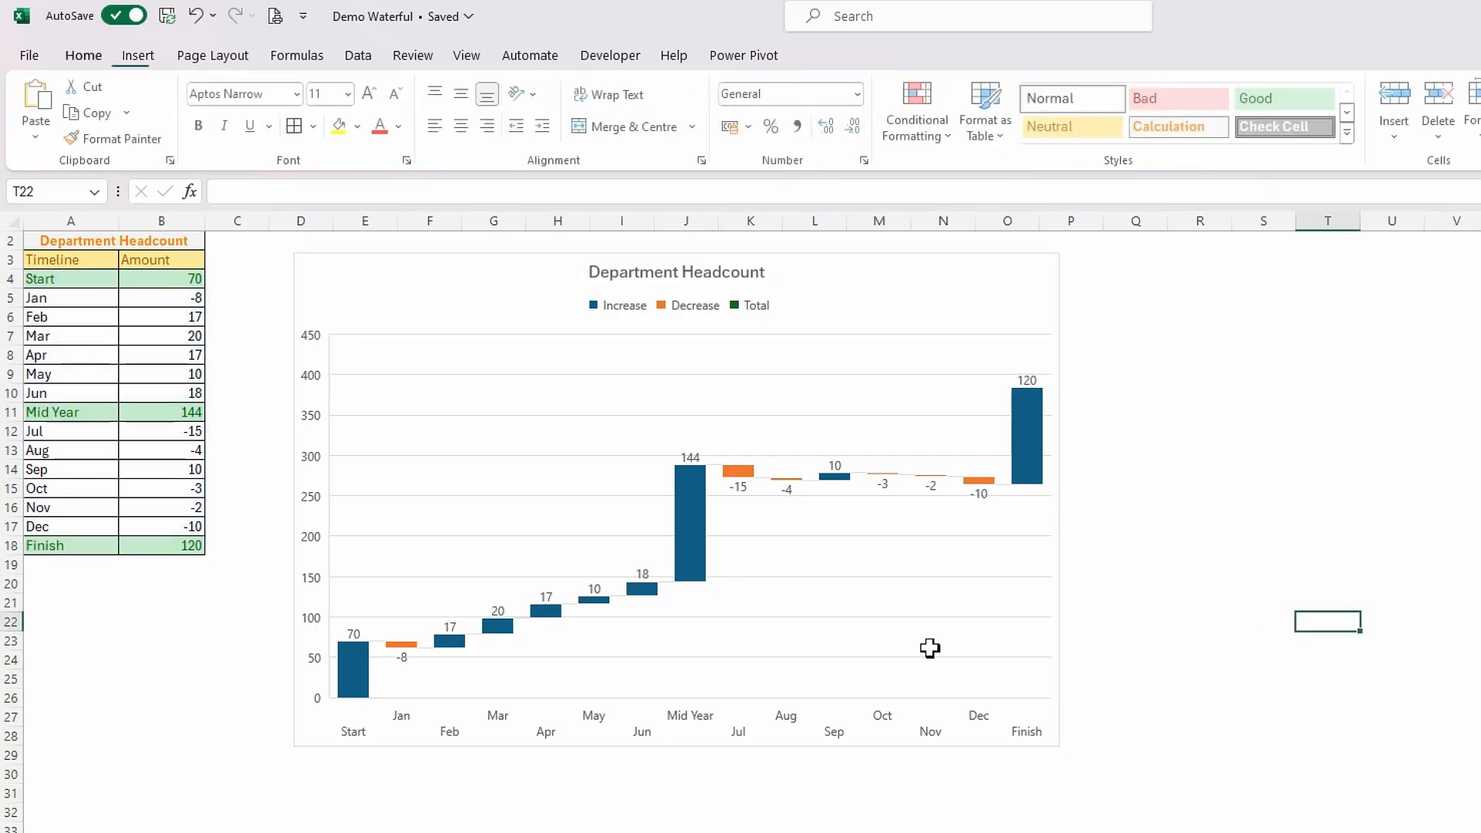
Fill the Increase legend entry of the Department Headcount chart with standard green
{"action": "left_click", "coordinate": [594, 316]}
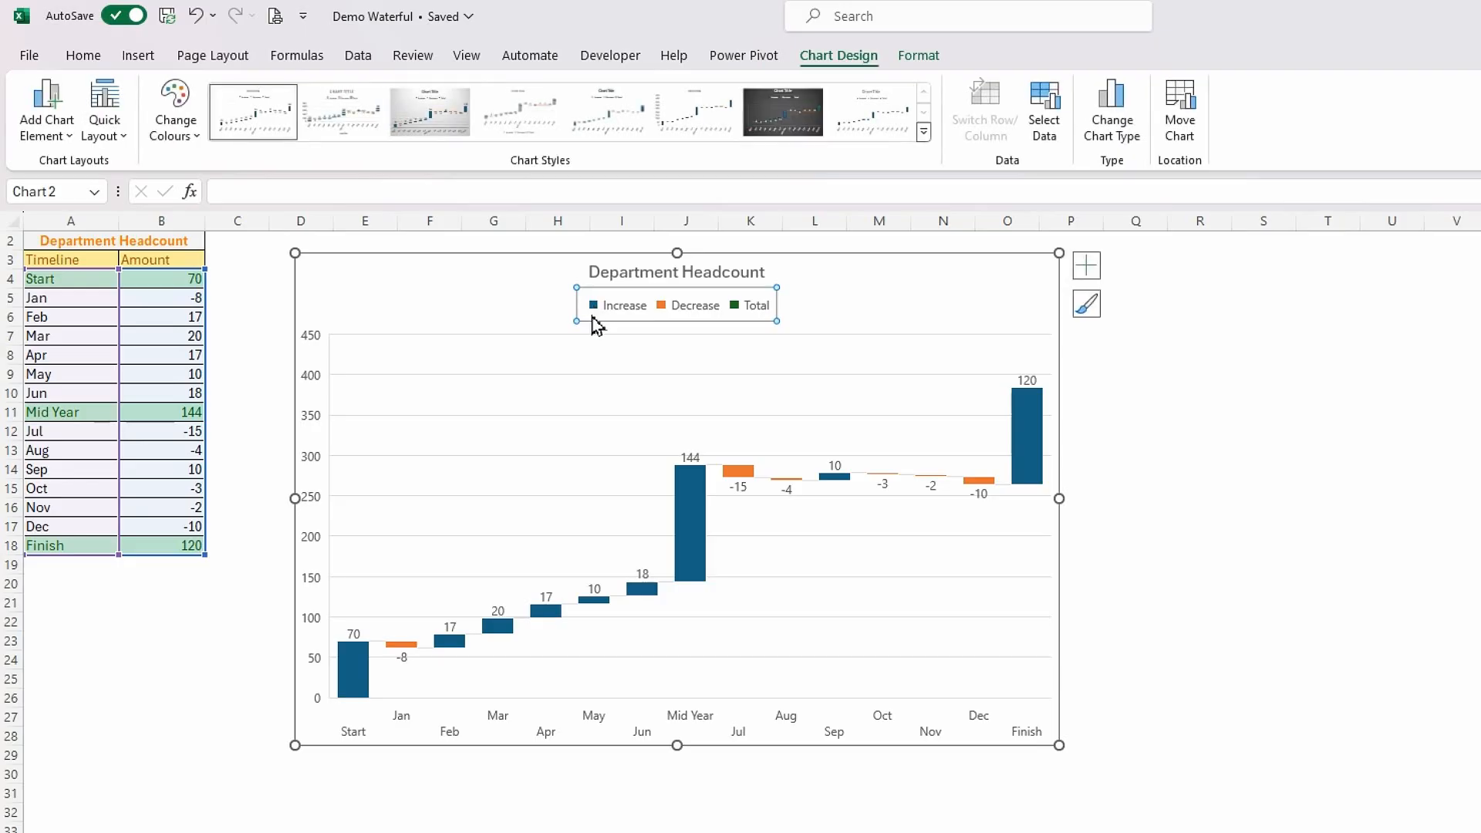
{"action": "left_click", "coordinate": [599, 314]}
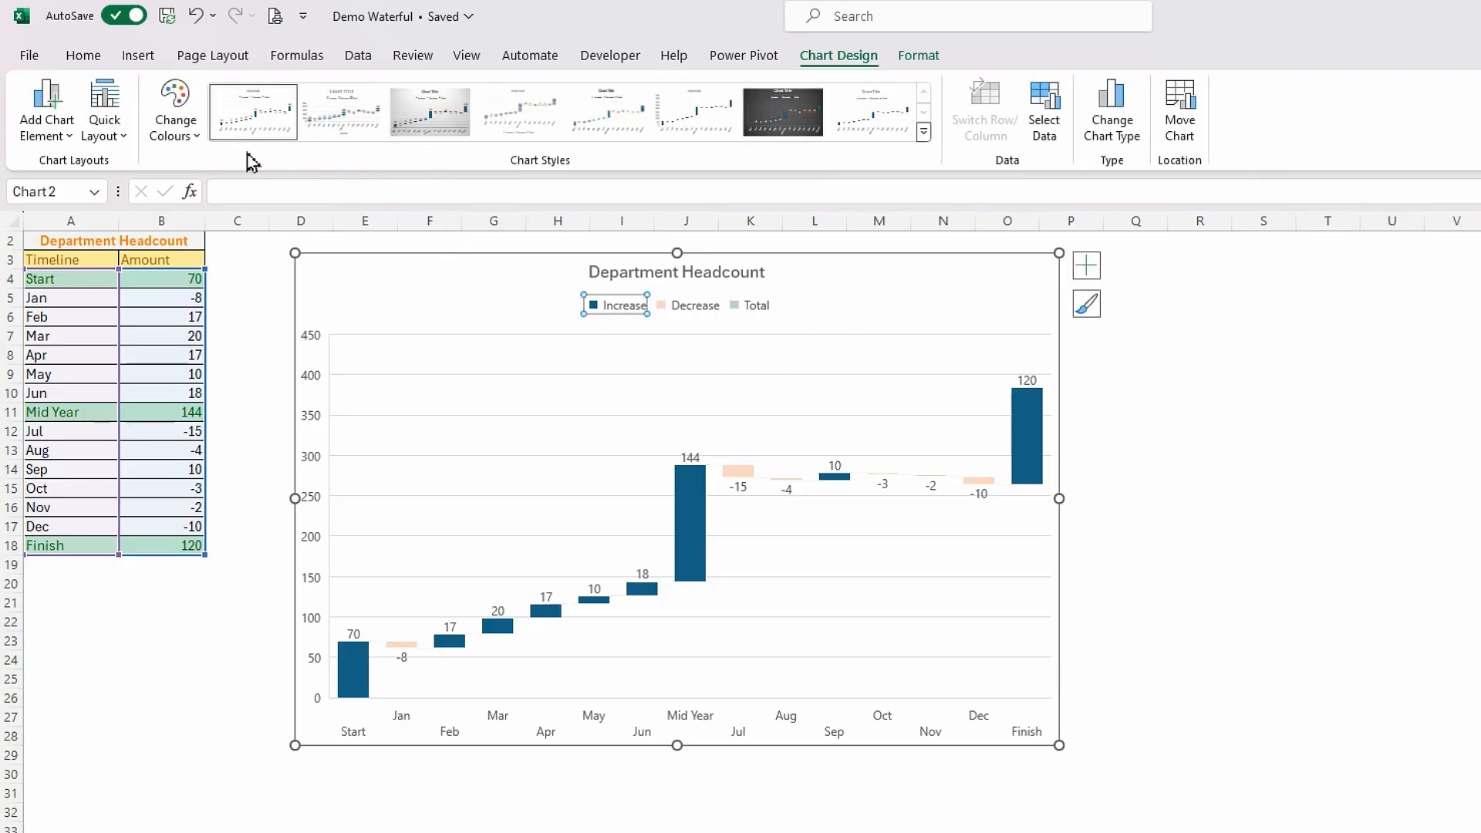
{"action": "left_click", "coordinate": [83, 55]}
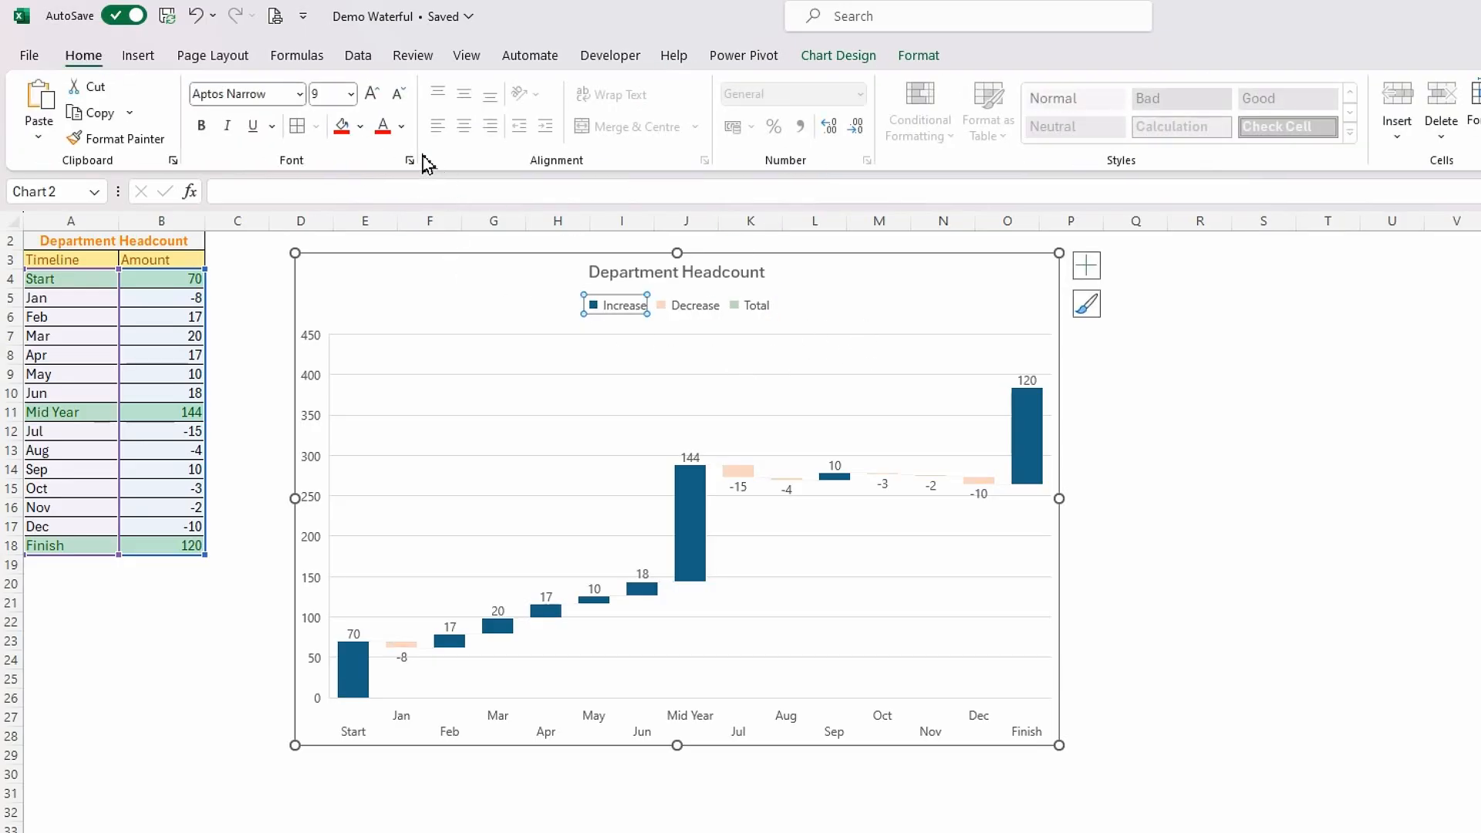
{"action": "left_click", "coordinate": [360, 126]}
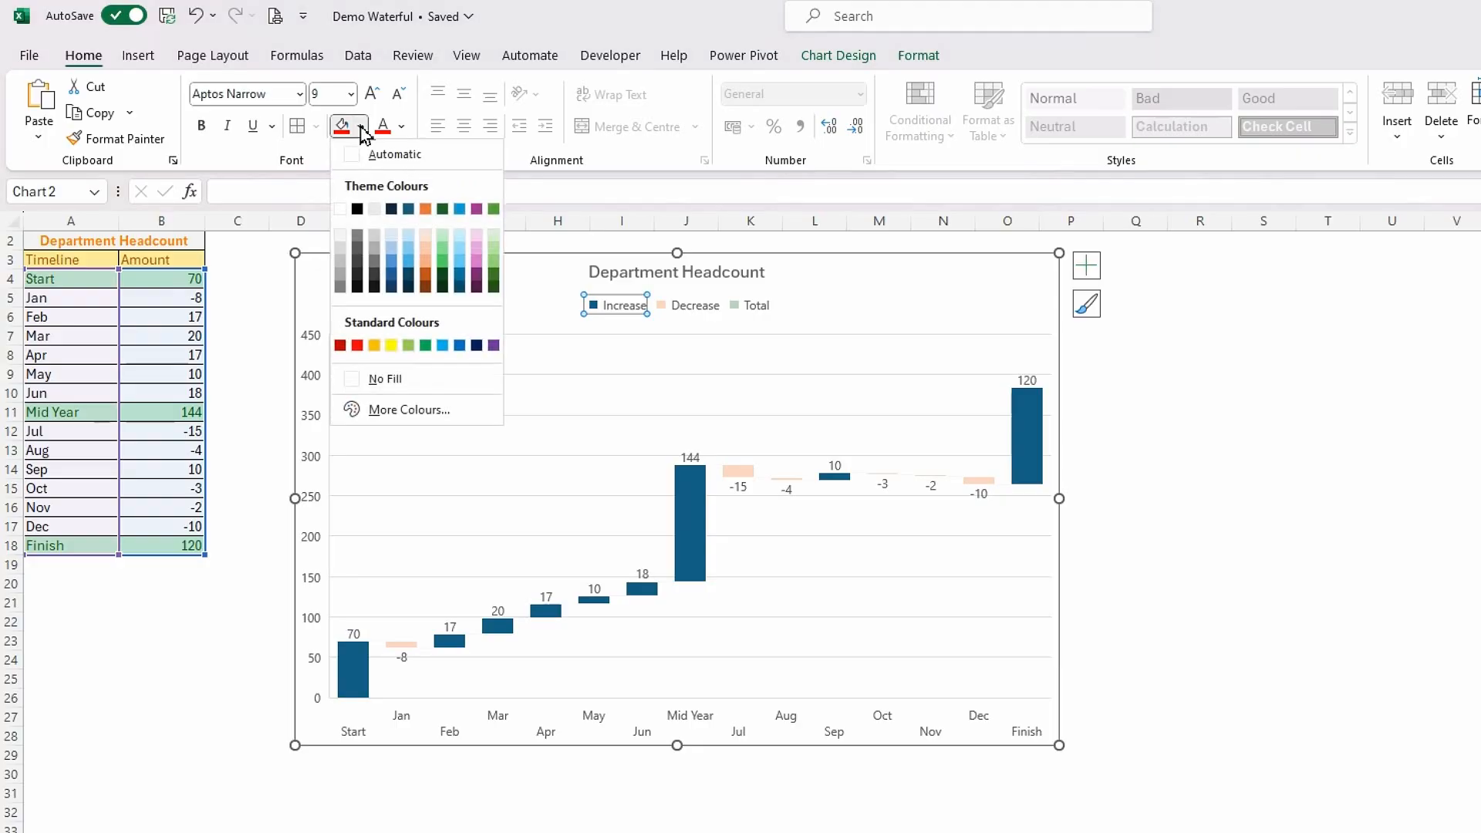
{"action": "left_click", "coordinate": [430, 340]}
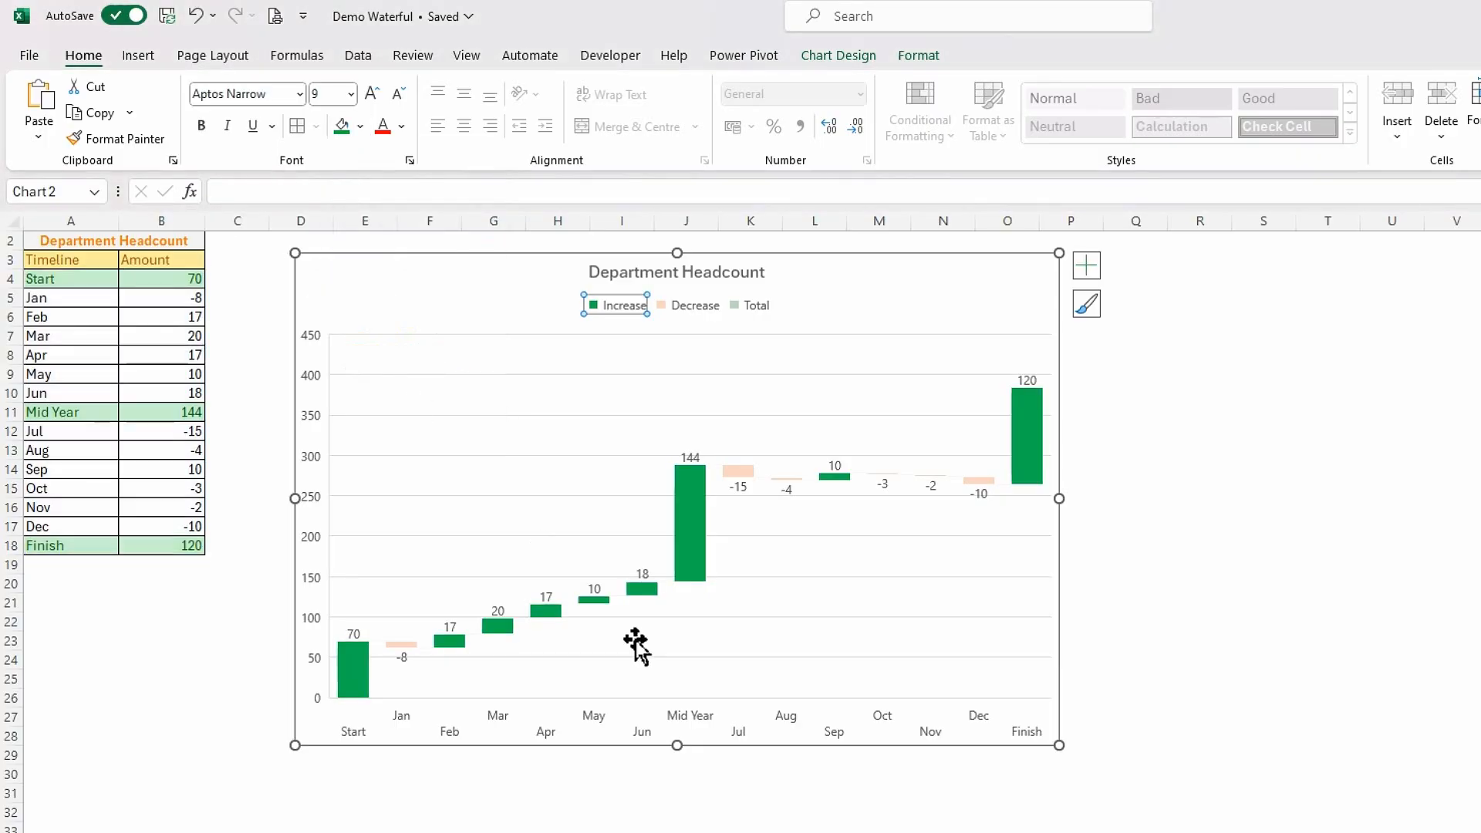
Fill the Decrease legend entry of the Department Headcount chart with standard red
{"action": "left_click", "coordinate": [666, 309]}
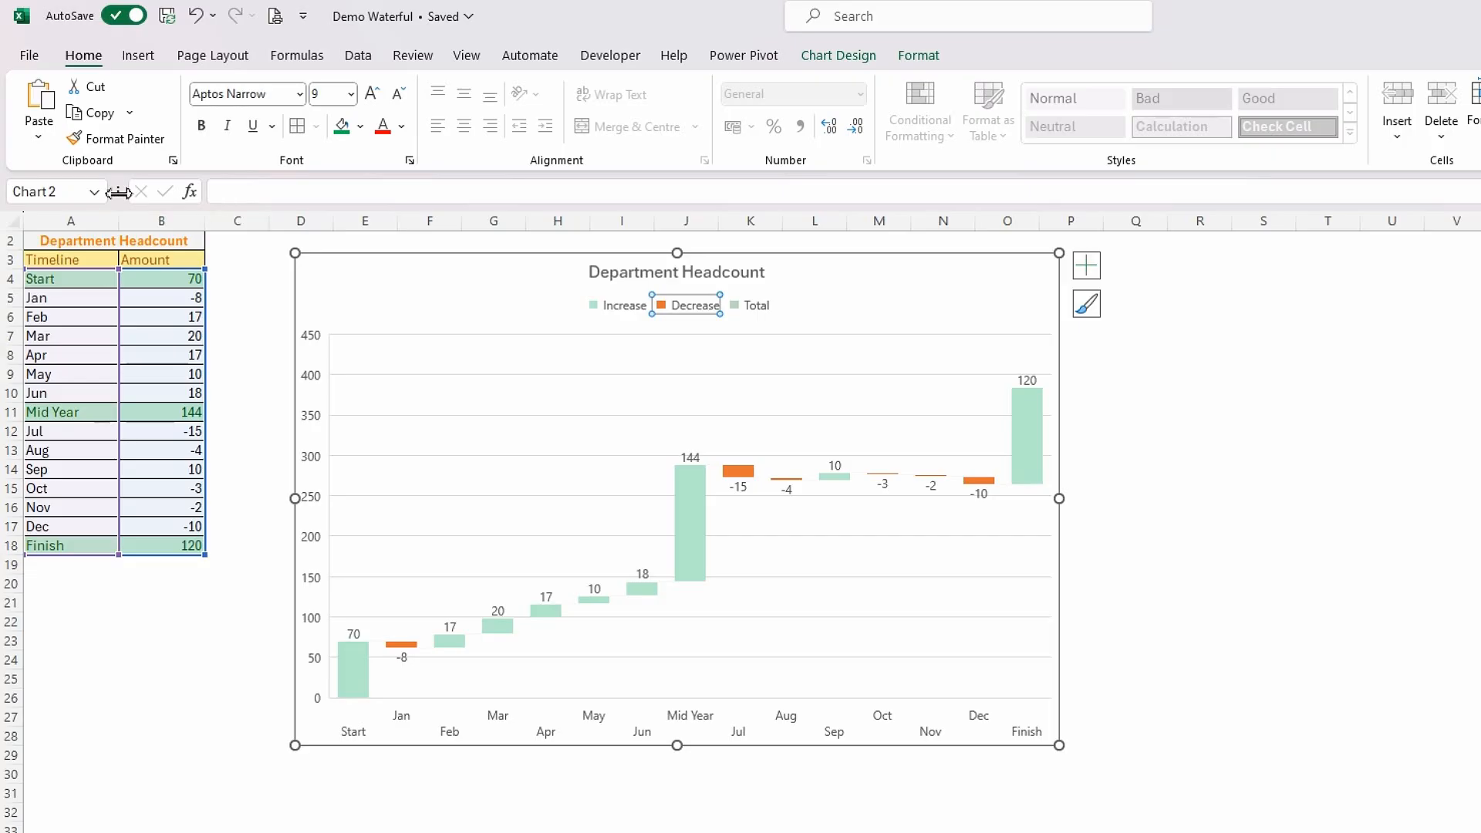
{"action": "left_click", "coordinate": [361, 126]}
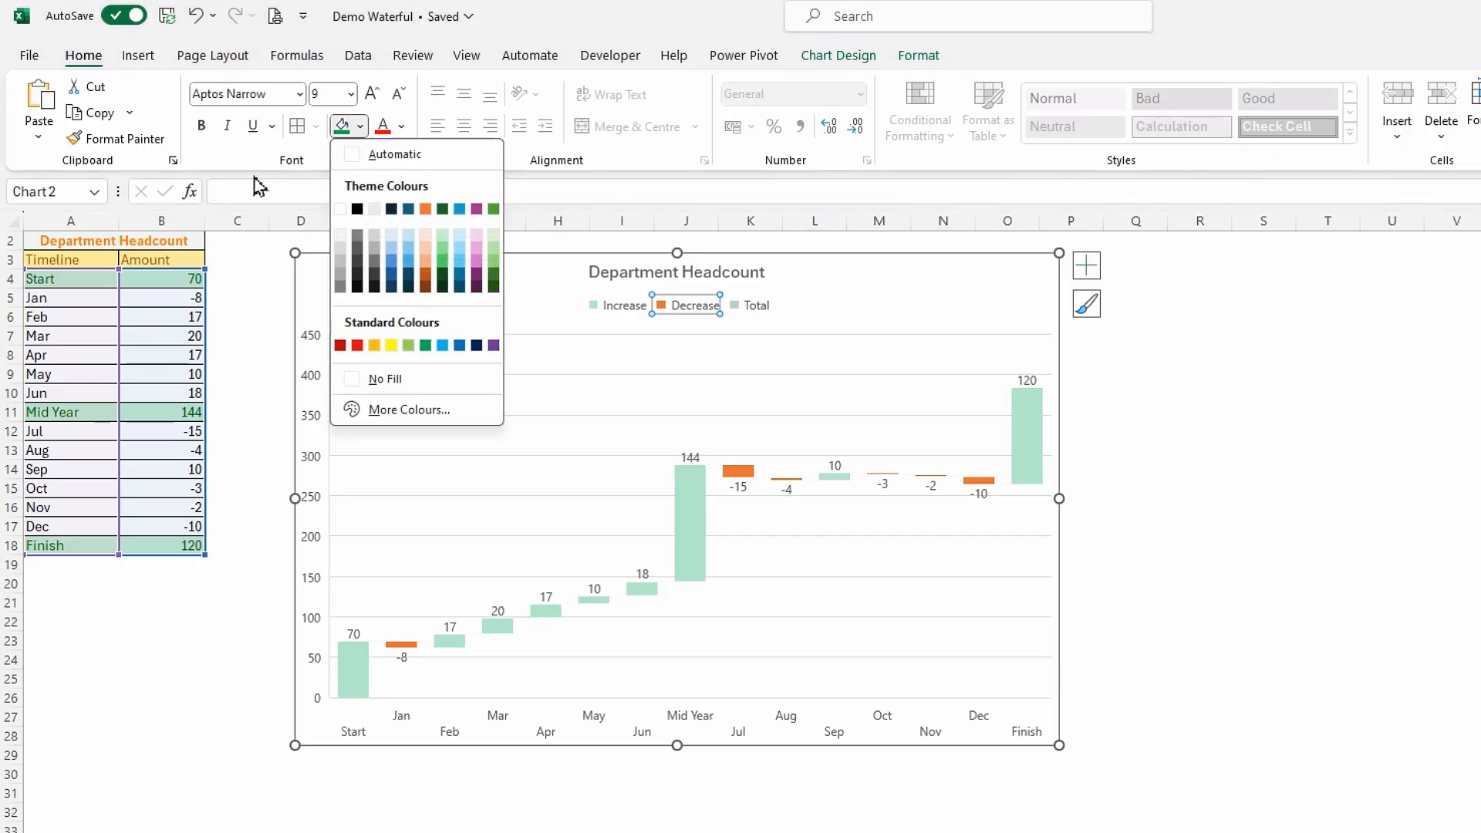
{"action": "left_click", "coordinate": [357, 347]}
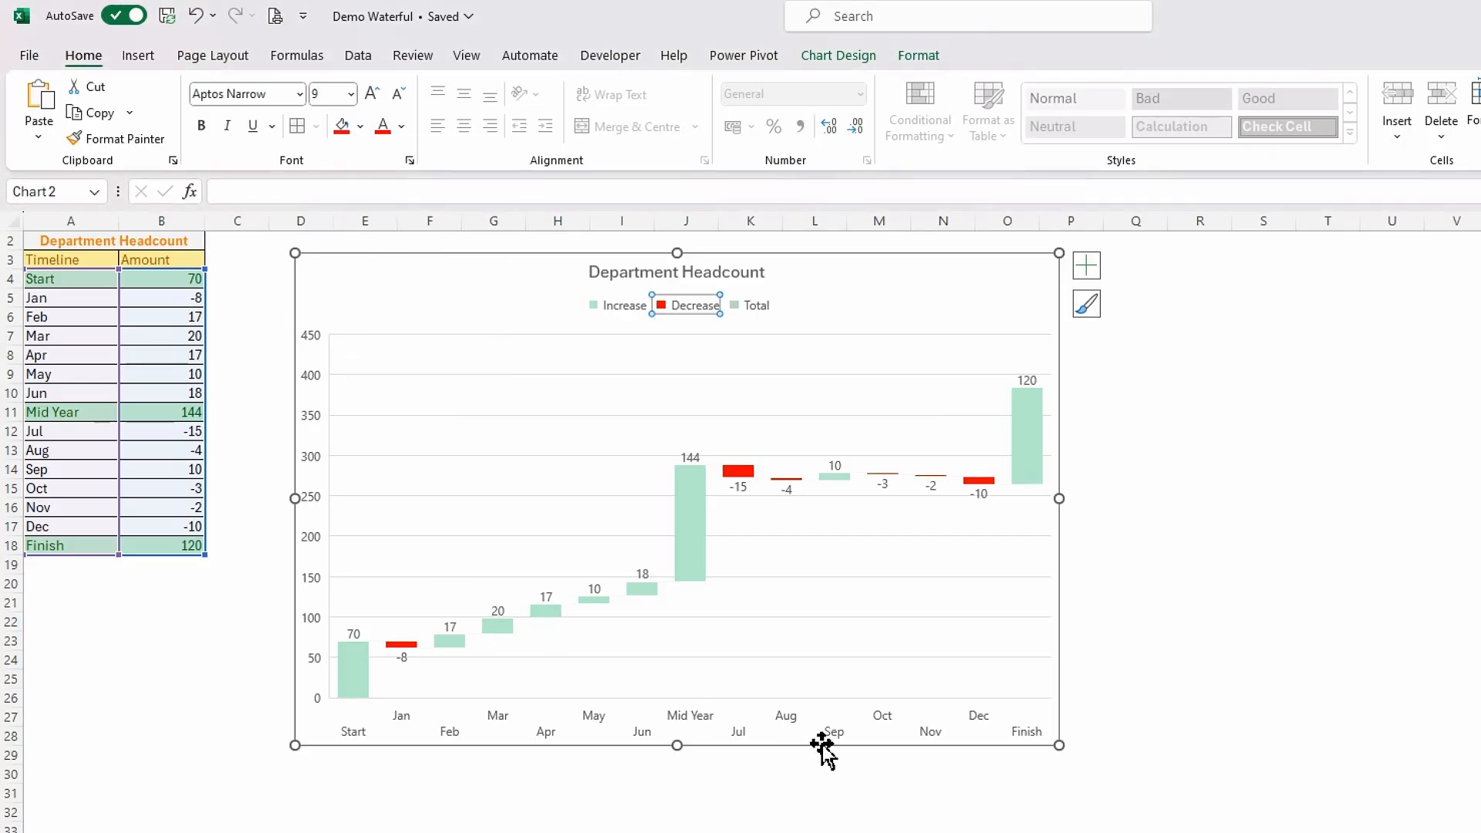
Give the Total legend entry of the Department Headcount chart a solid blue theme colour fill
{"action": "double_click", "coordinate": [755, 306]}
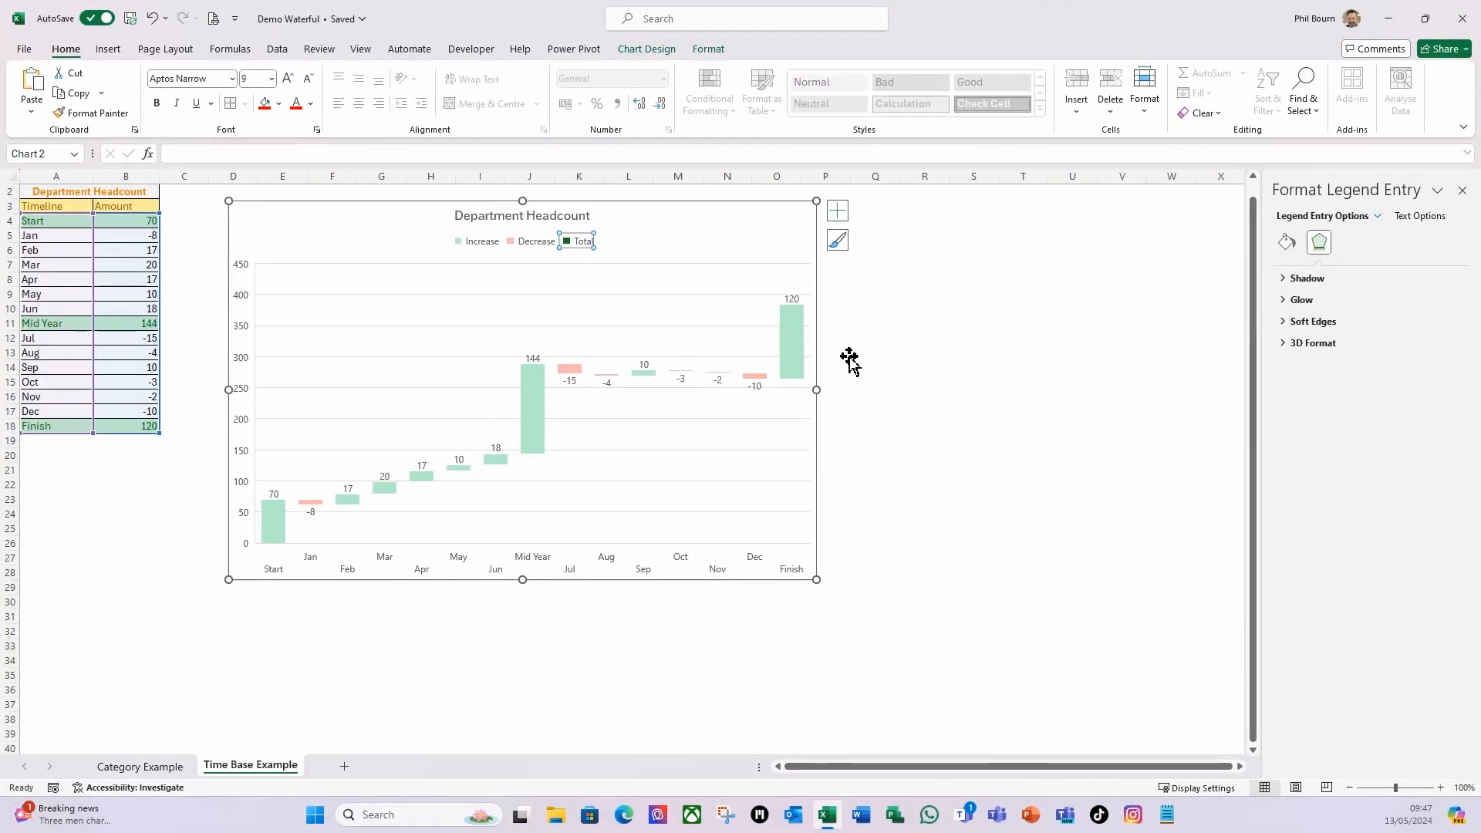
{"action": "left_click", "coordinate": [1286, 242]}
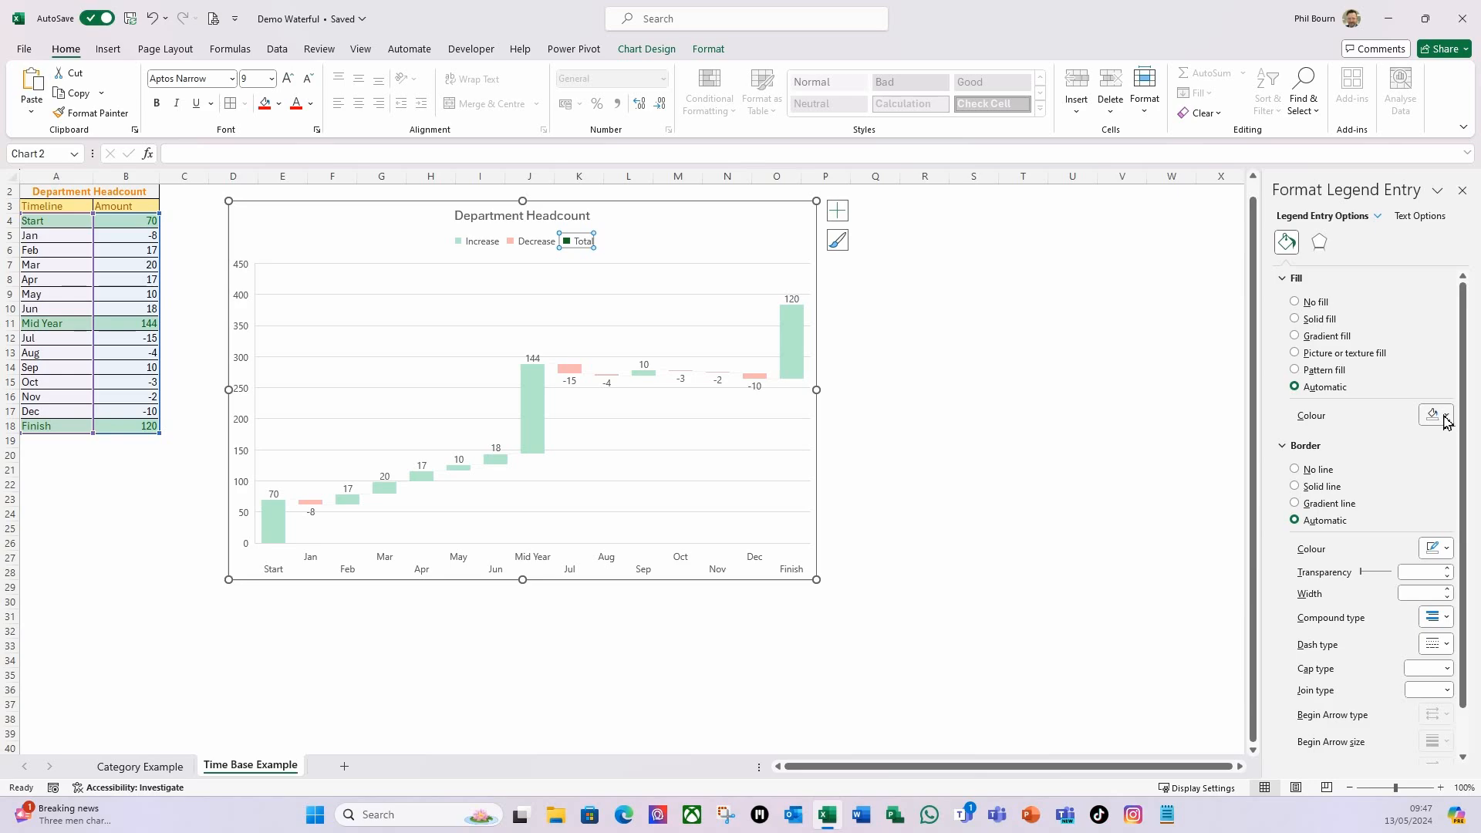
{"action": "left_click", "coordinate": [1446, 417]}
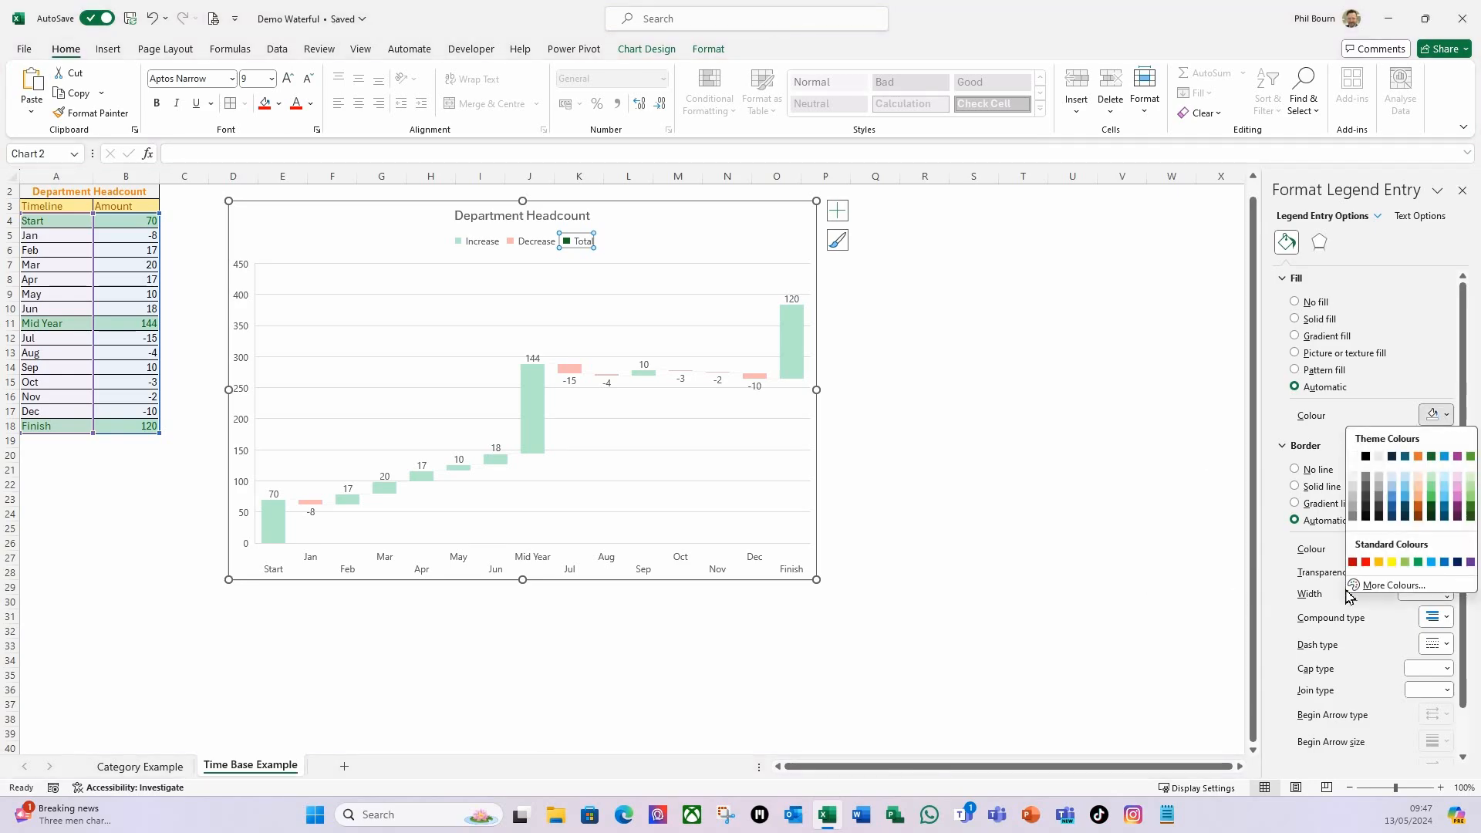
{"action": "left_click", "coordinate": [1397, 501]}
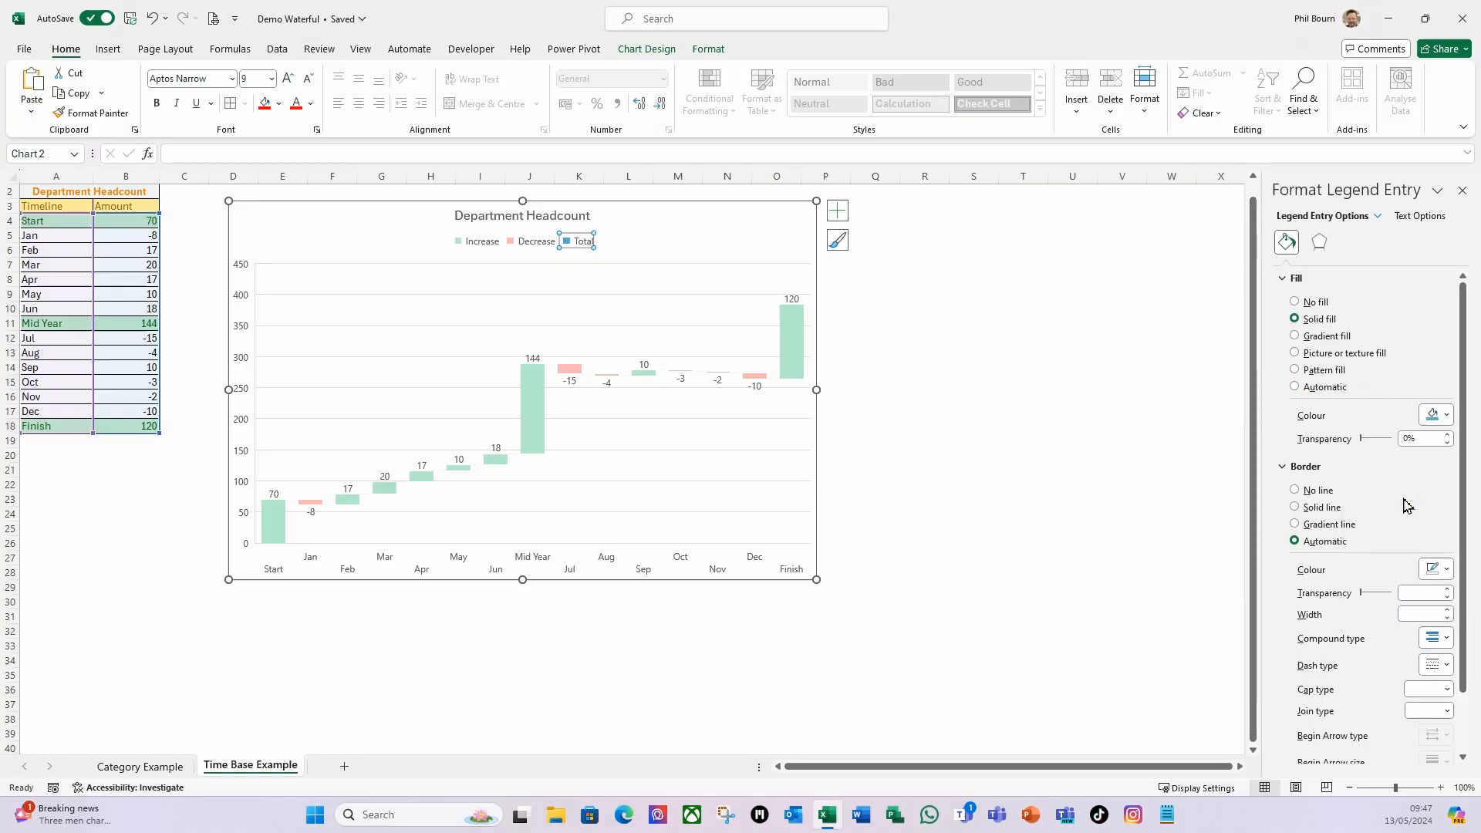
{"action": "left_click", "coordinate": [918, 455]}
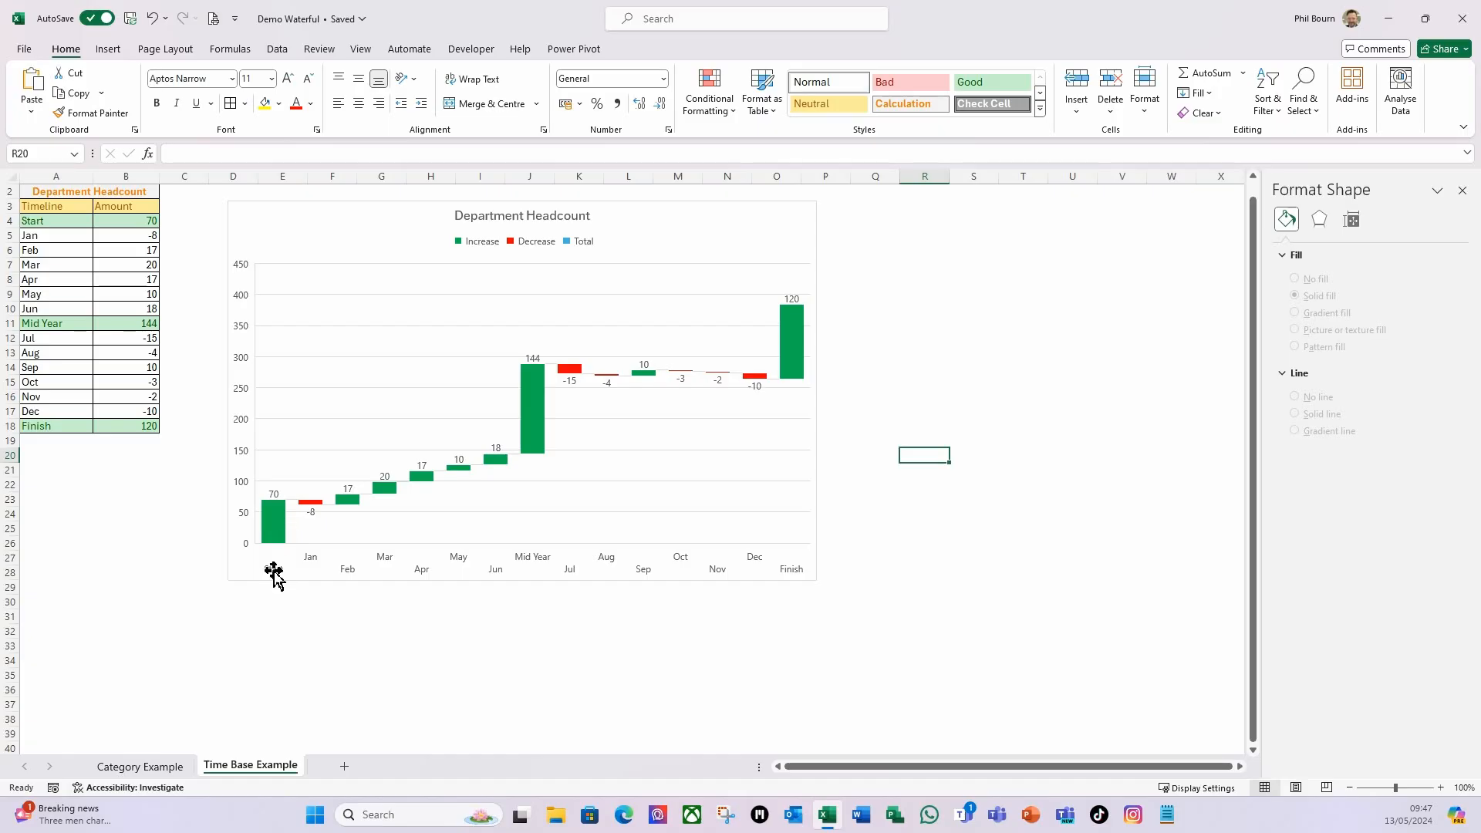
Set the Start column of the Department Headcount chart as a total
{"action": "left_click", "coordinate": [273, 532]}
{"action": "left_click", "coordinate": [274, 534]}
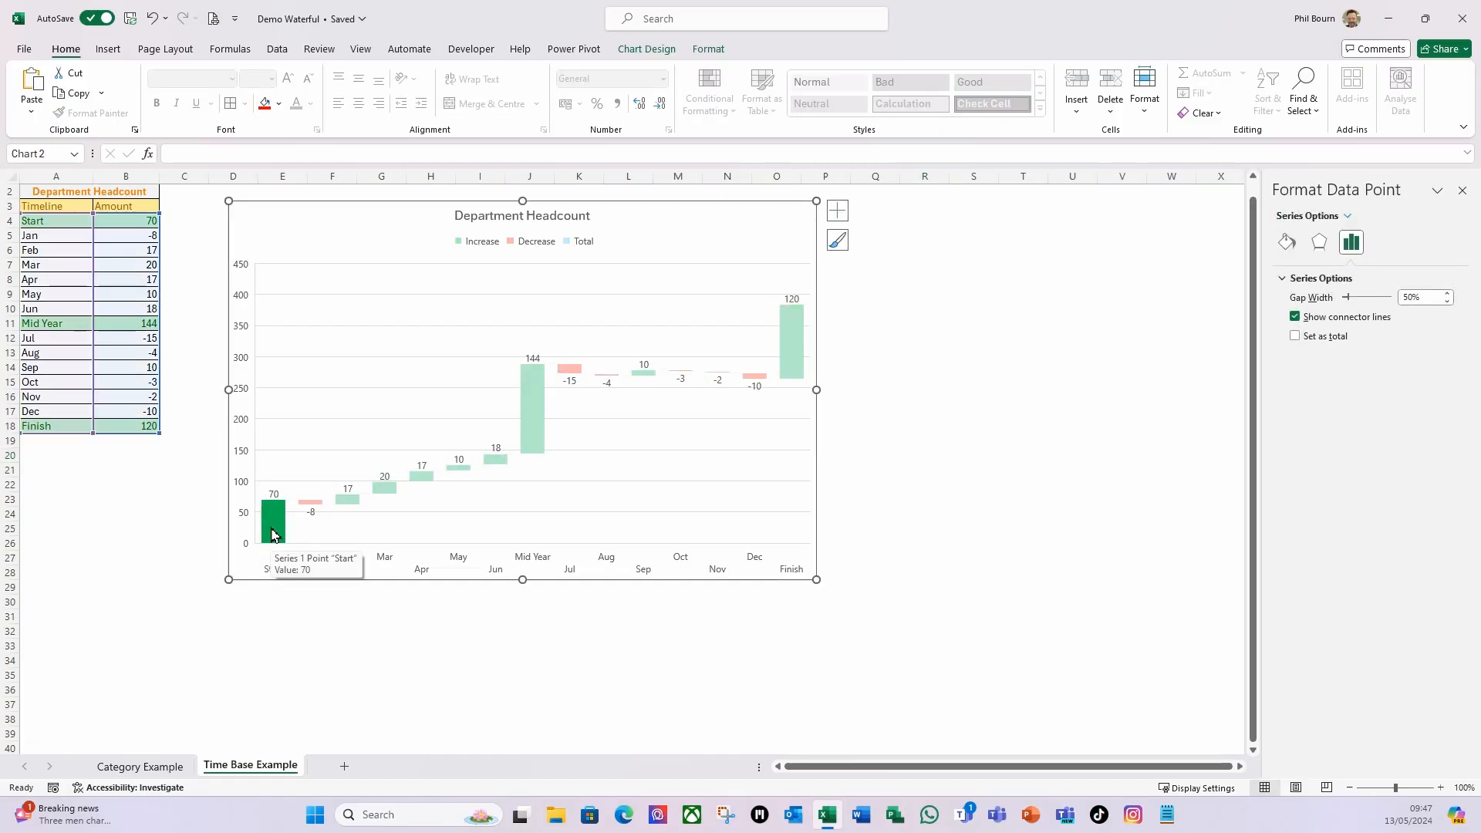
{"action": "right_click", "coordinate": [273, 535]}
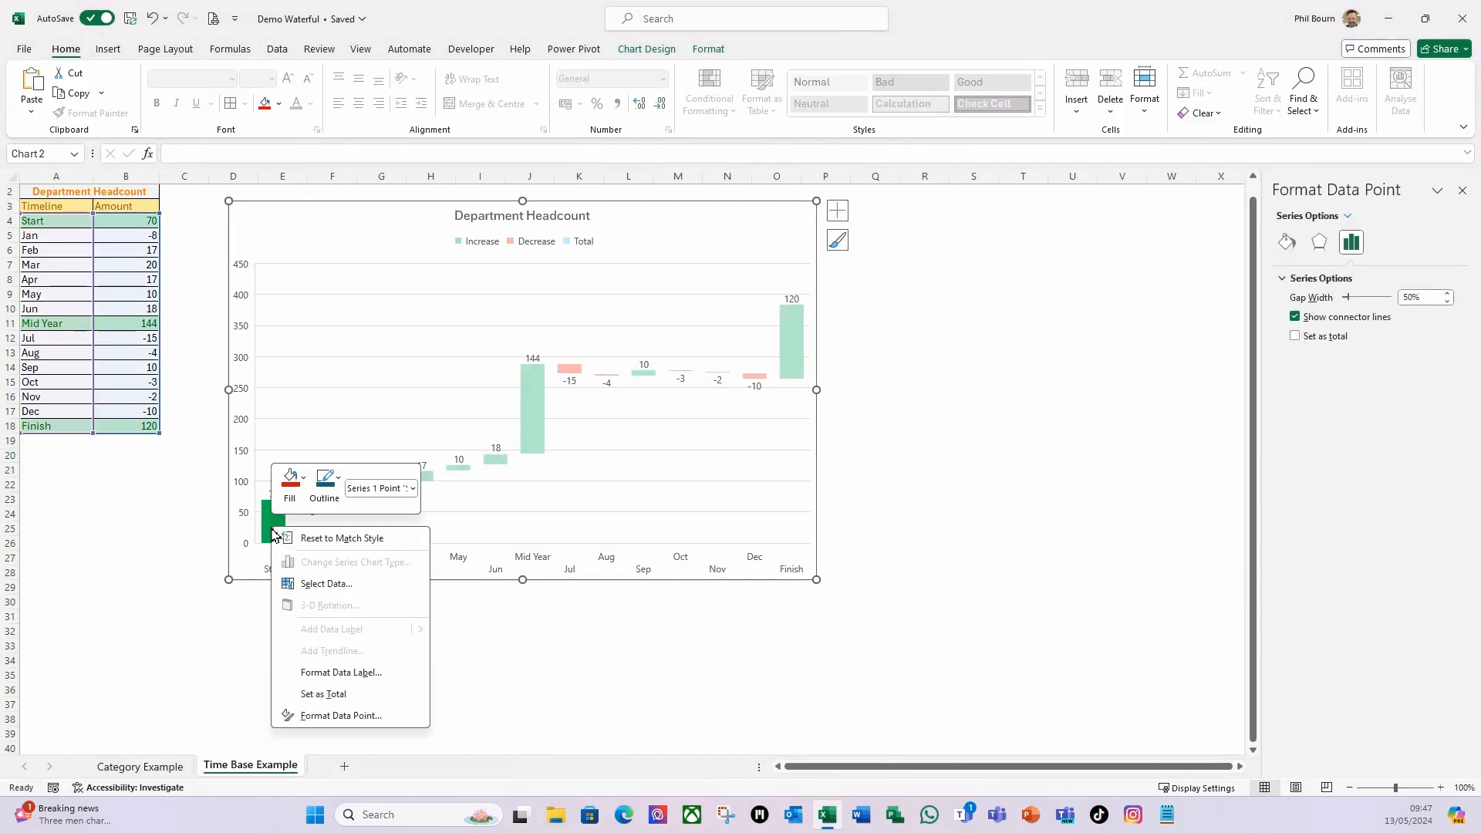
{"action": "left_click", "coordinate": [326, 694]}
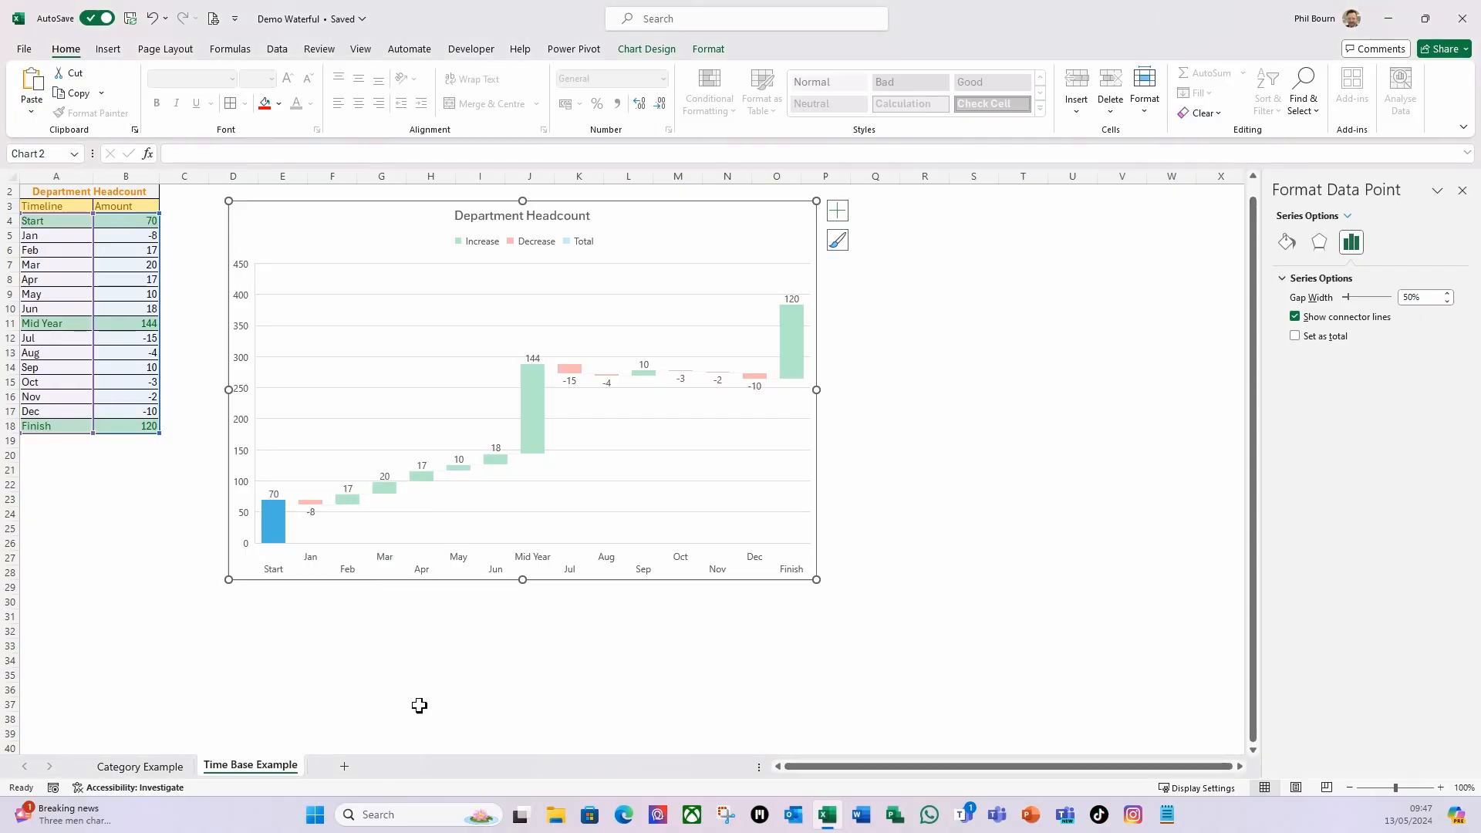
Set the Mid Year column of the Department Headcount chart as a total
{"action": "left_click", "coordinate": [538, 406]}
{"action": "left_click", "coordinate": [537, 407]}
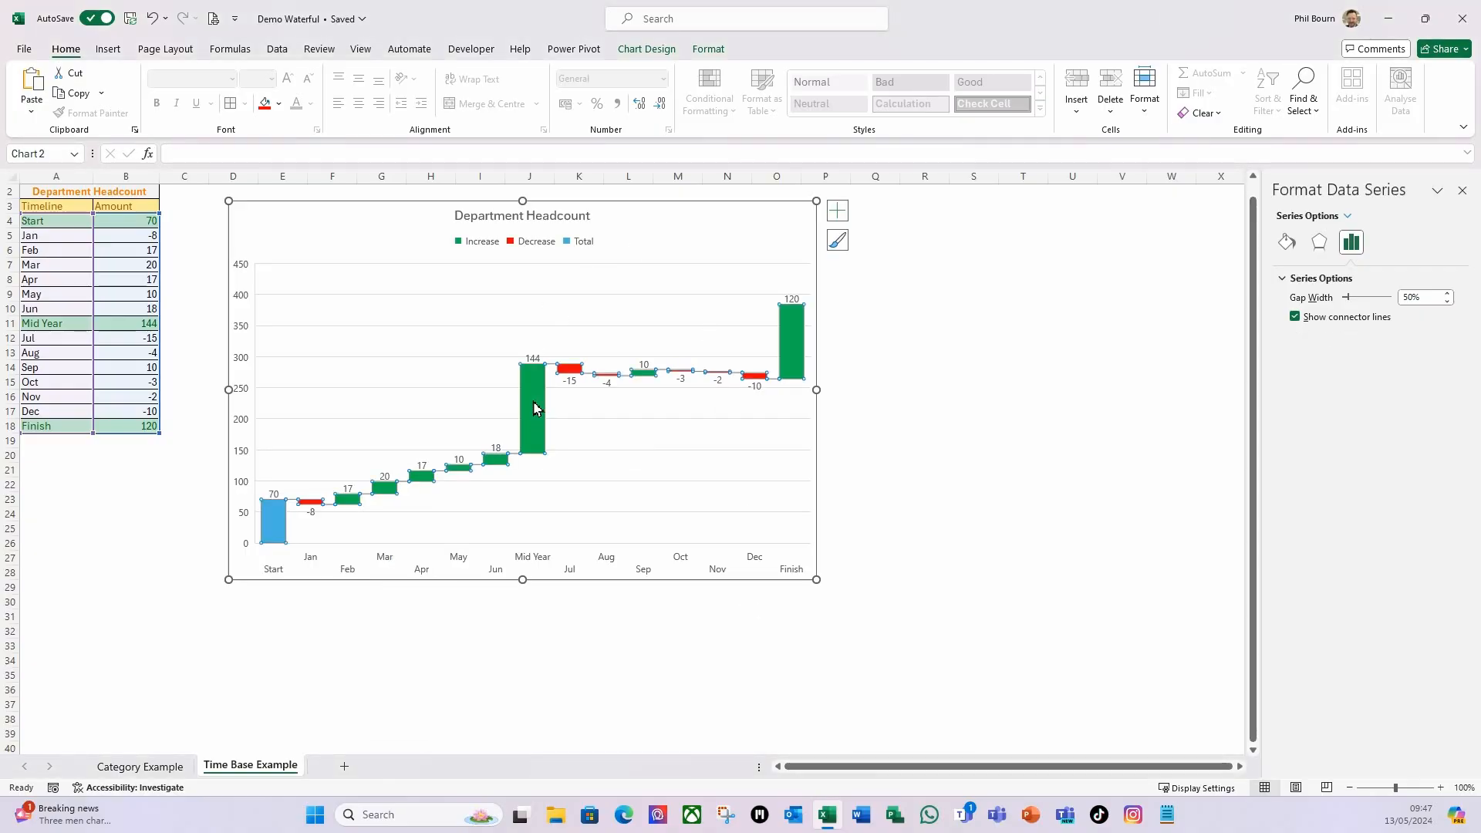
{"action": "left_click", "coordinate": [537, 406]}
{"action": "right_click", "coordinate": [537, 407]}
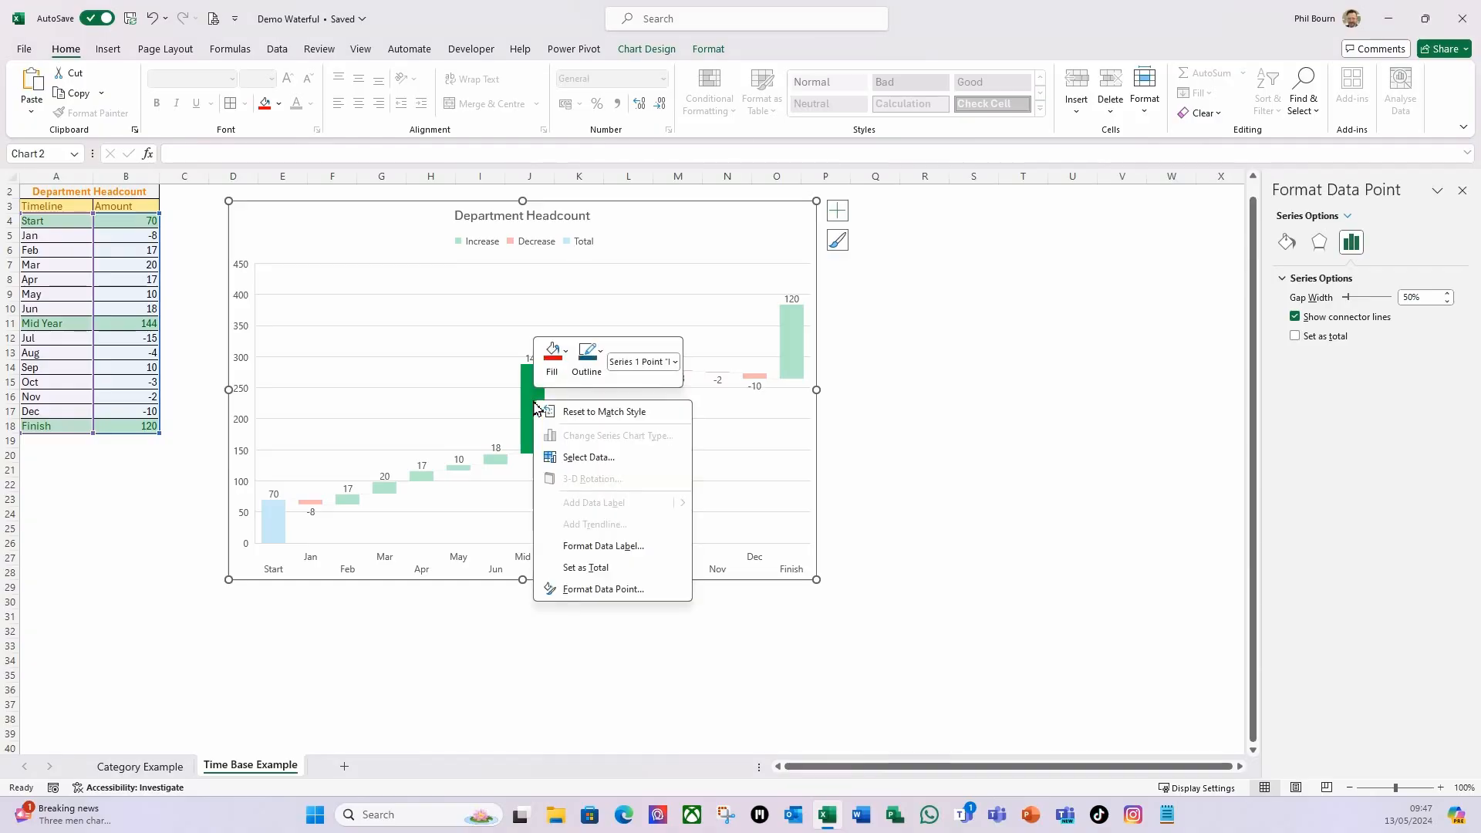
{"action": "left_click", "coordinate": [587, 568]}
Set the Finish column of the Department Headcount chart as a total
{"action": "left_click", "coordinate": [792, 385]}
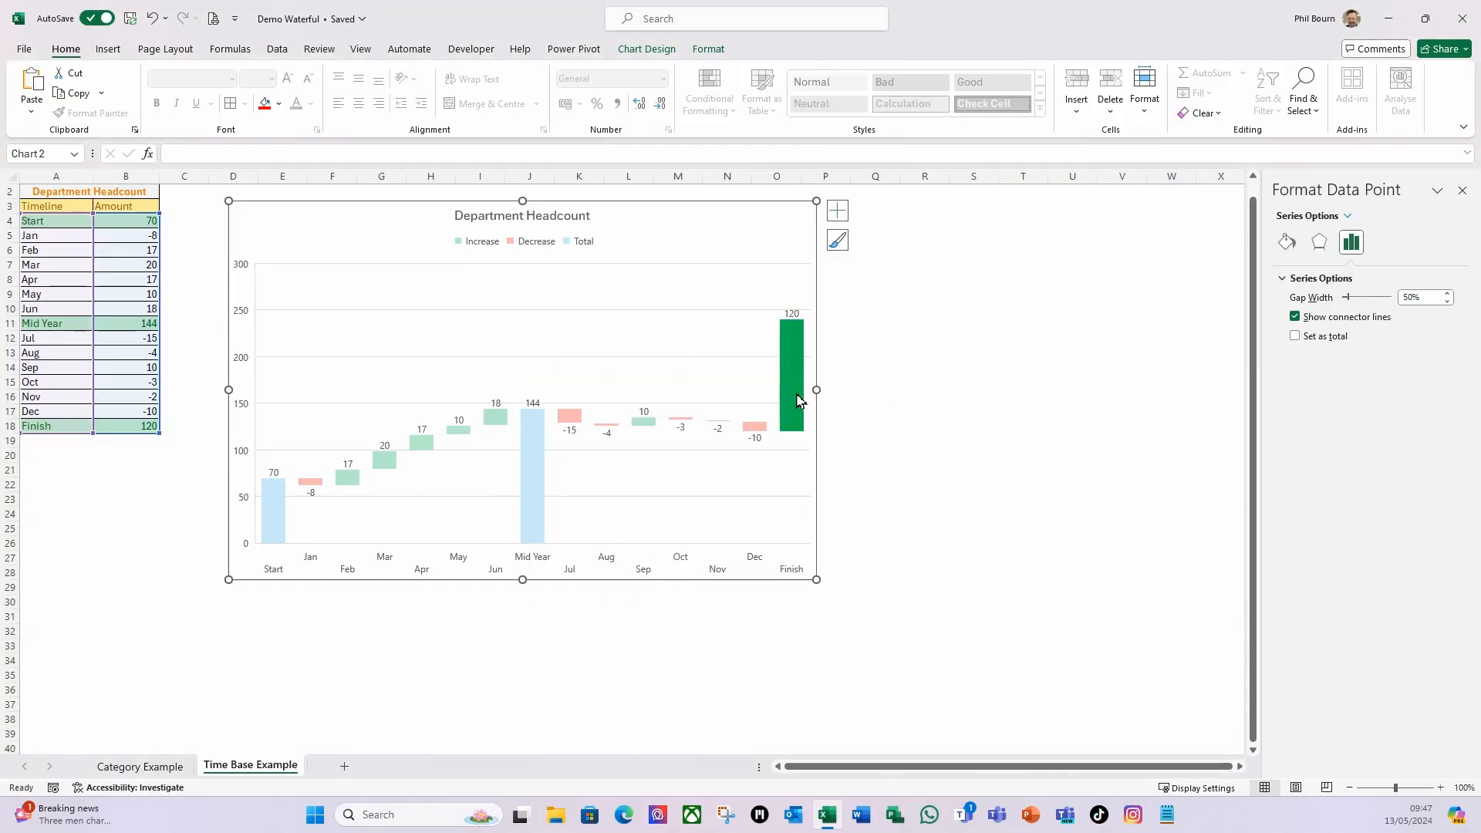
{"action": "left_click", "coordinate": [797, 399]}
{"action": "left_click", "coordinate": [795, 399]}
{"action": "right_click", "coordinate": [795, 397]}
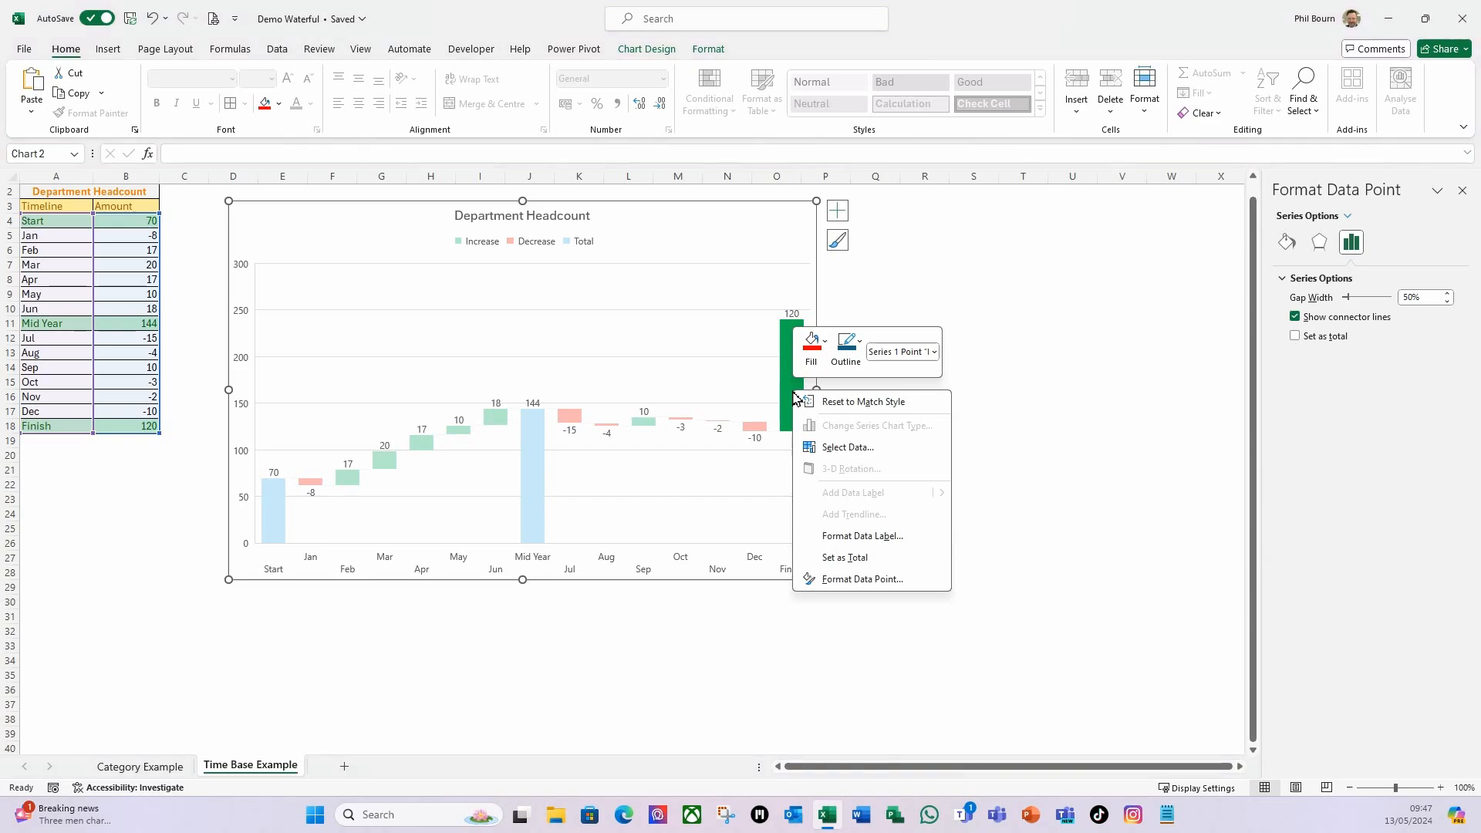
{"action": "left_click", "coordinate": [842, 558]}
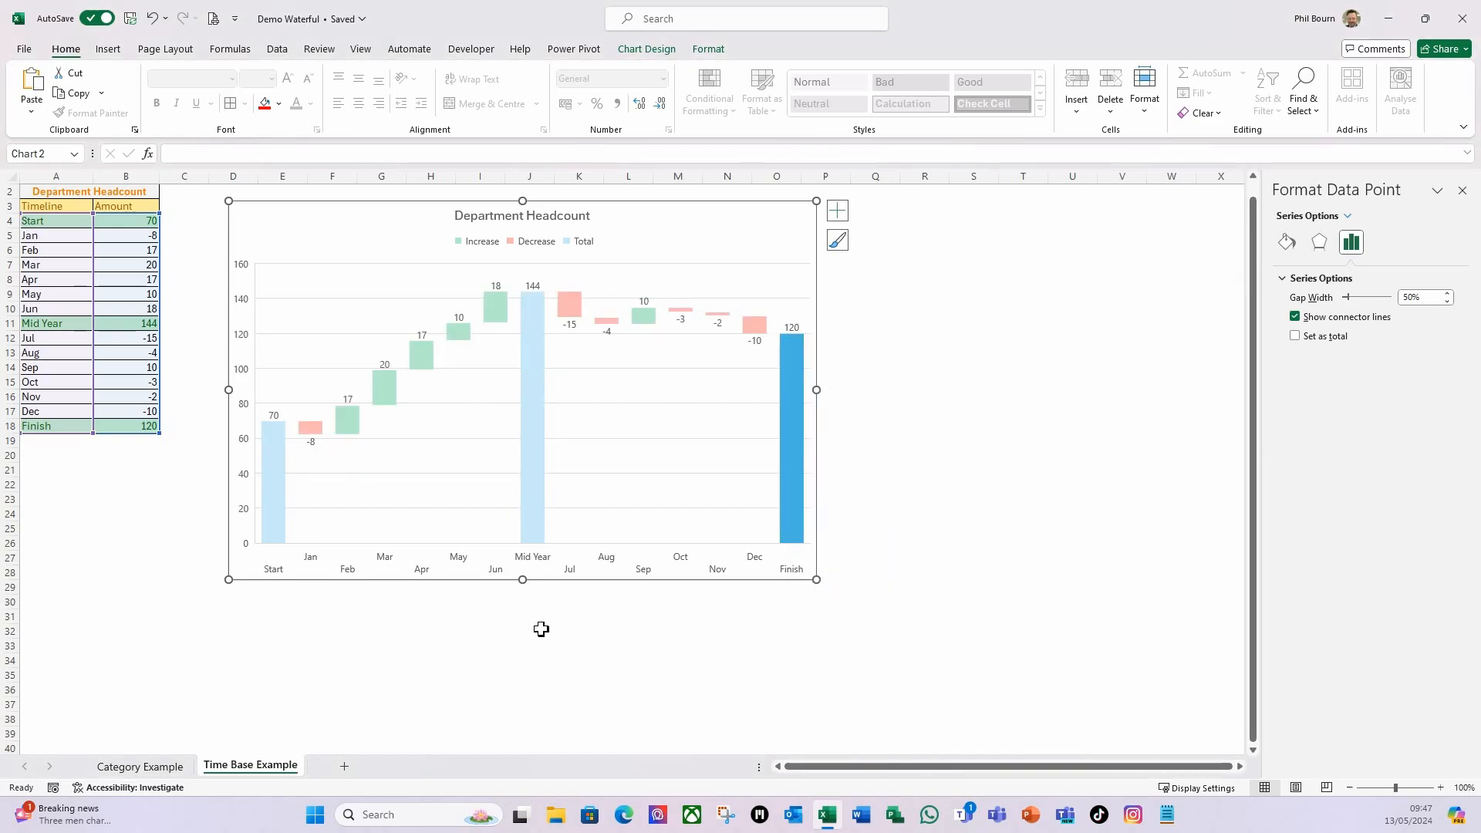
Widen the Department Headcount chart so all timeline labels fit on one row, and remove its gridlines
{"action": "left_click_drag", "start_coordinate": [822, 394], "coordinate": [868, 401]}
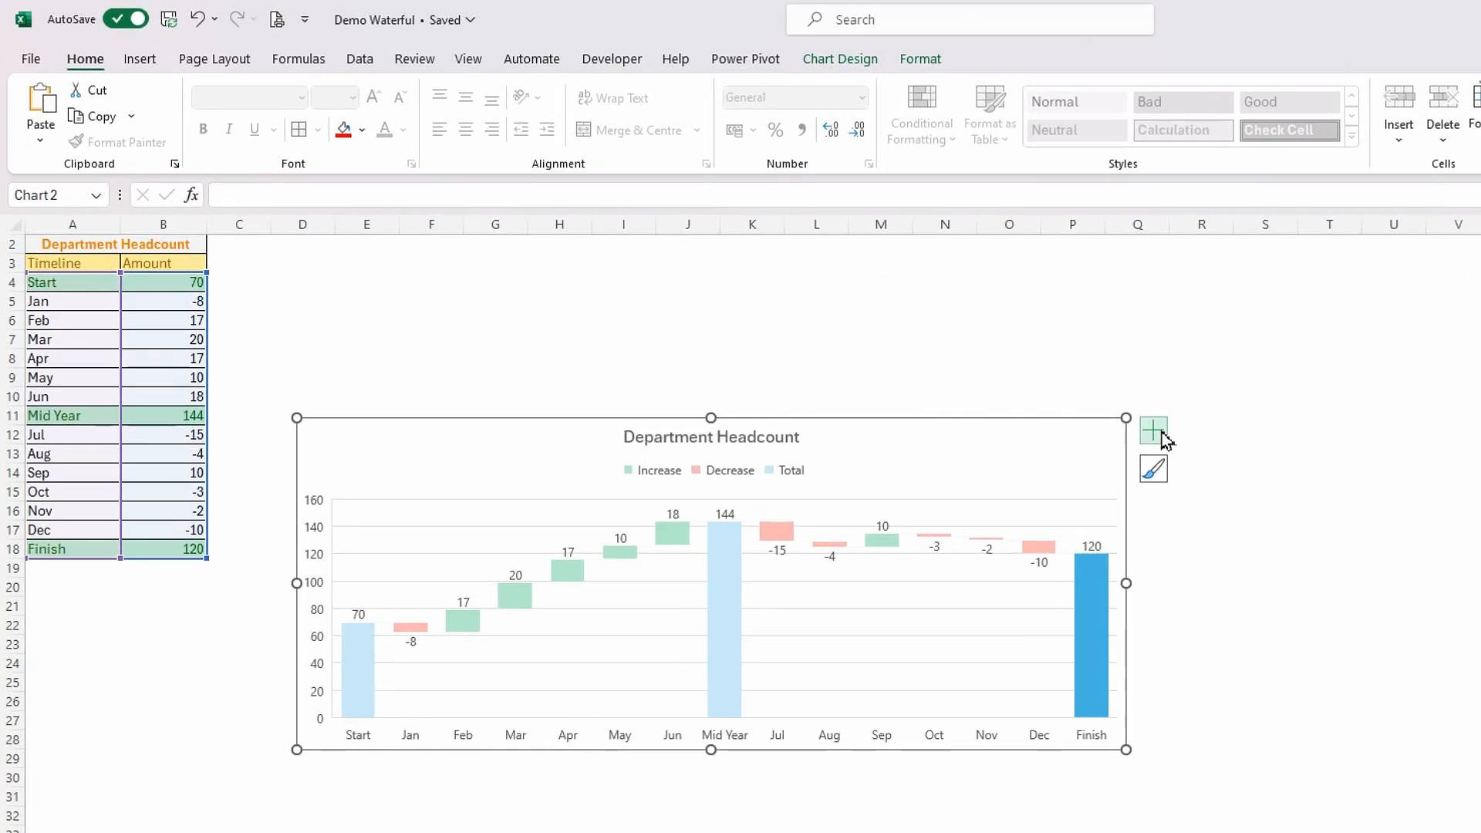
{"action": "left_click", "coordinate": [887, 335]}
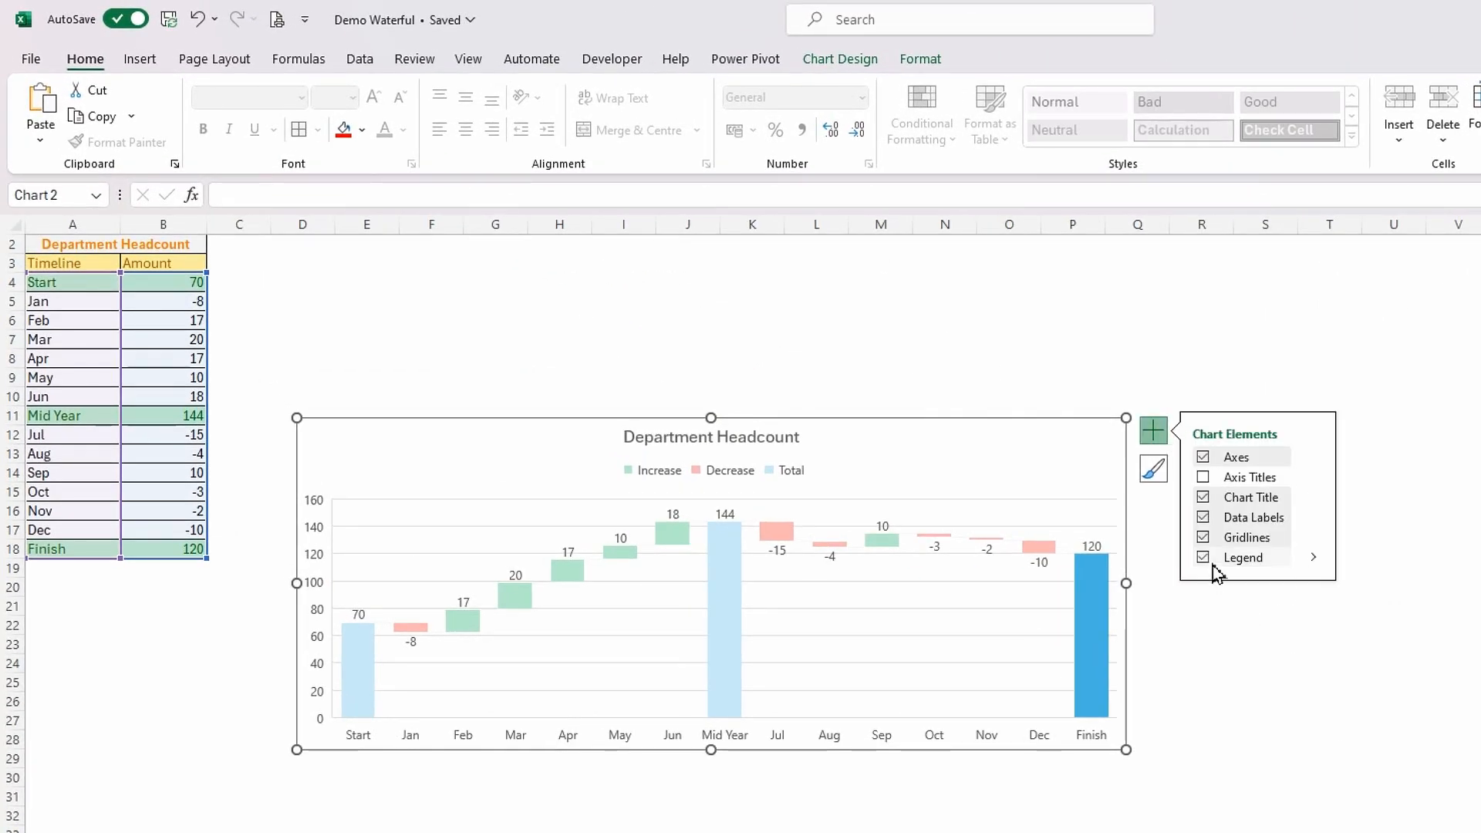
{"action": "left_click", "coordinate": [1202, 539]}
{"action": "left_click", "coordinate": [816, 832]}
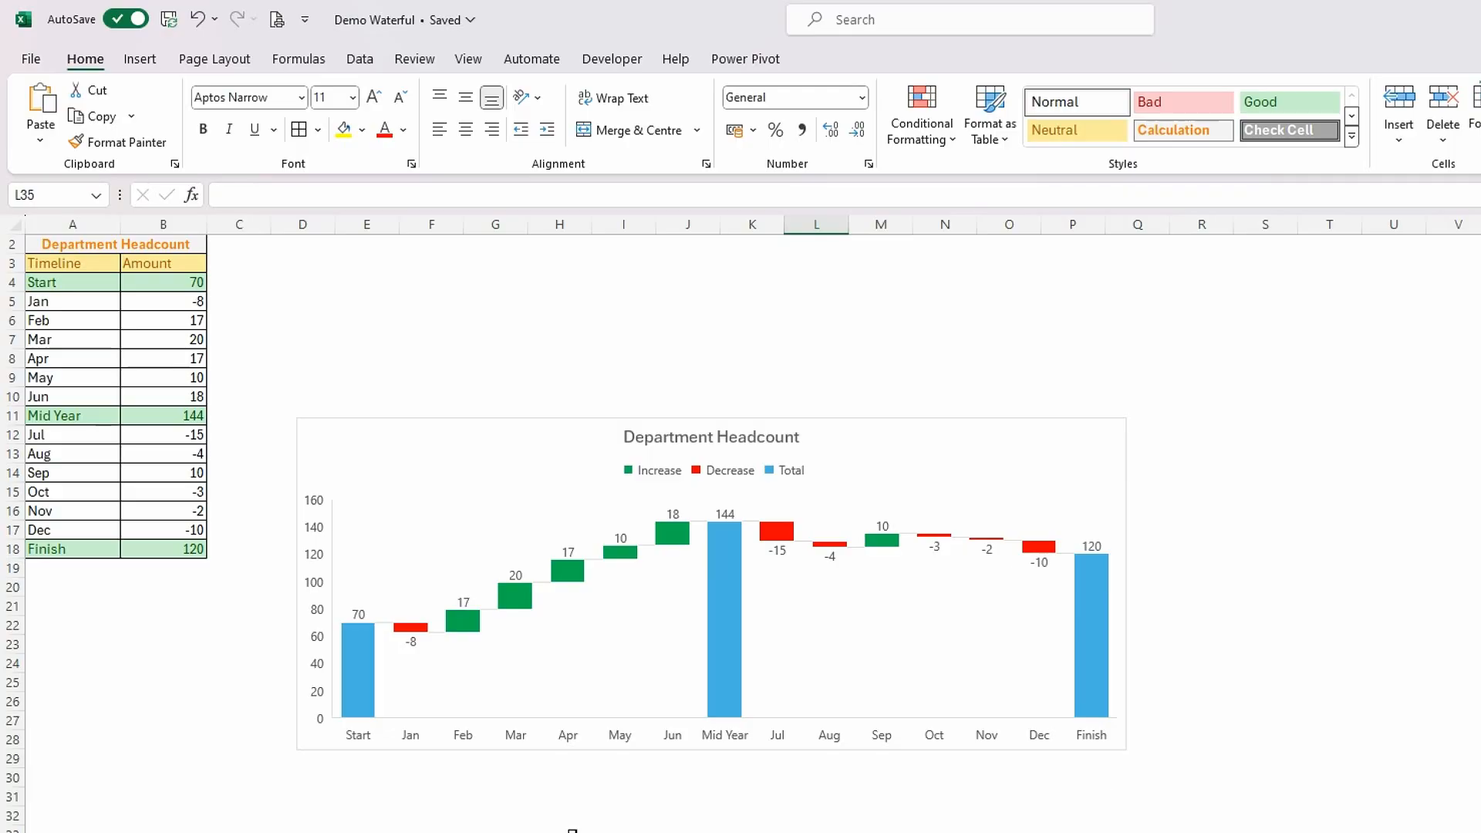
{"action": "left_click", "coordinate": [687, 832]}
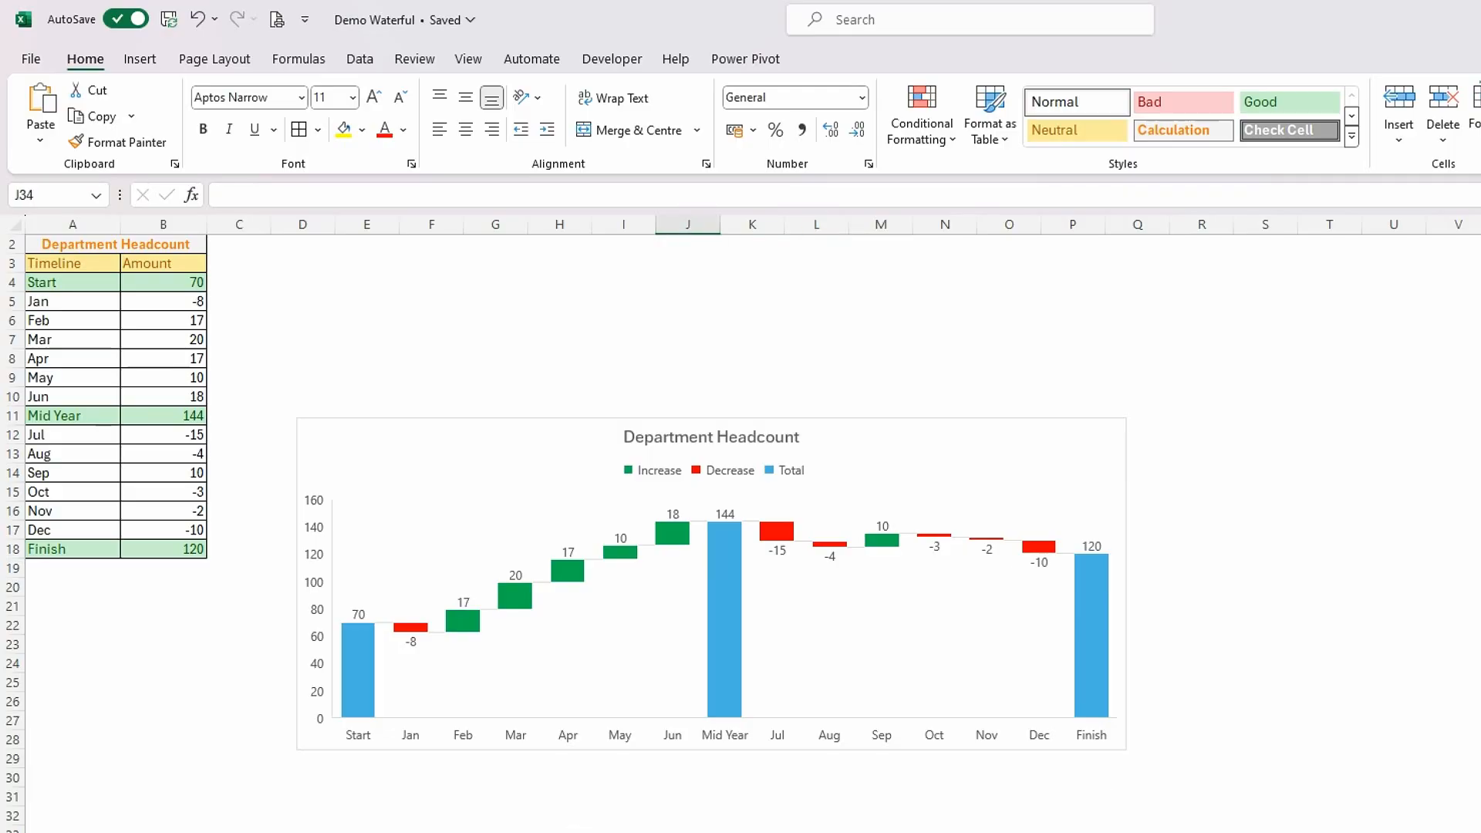